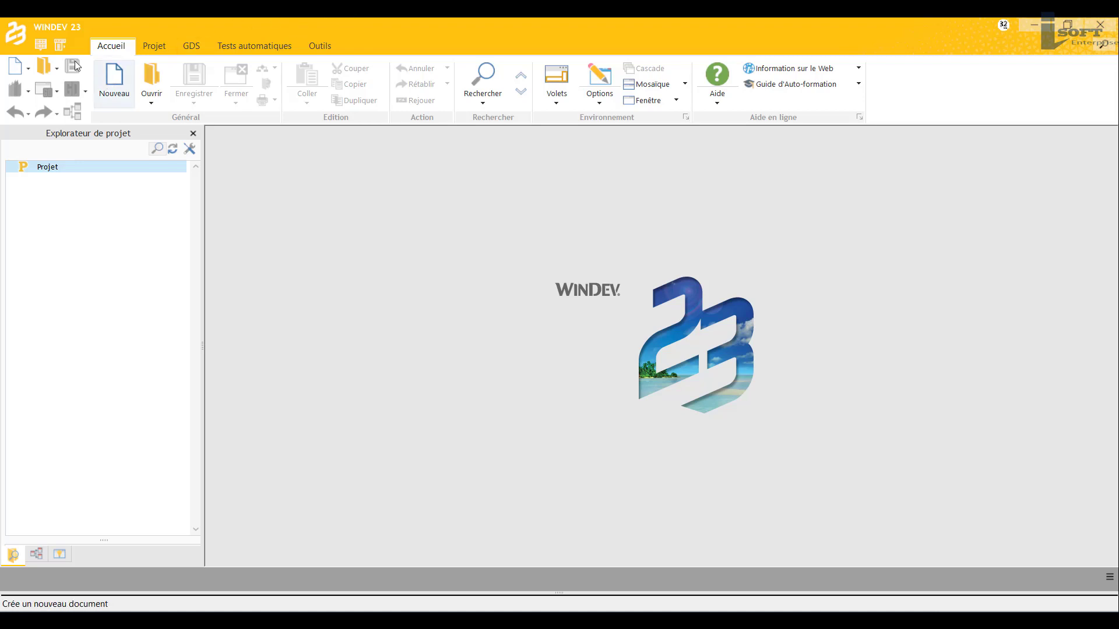
Start a new Windows or Linux application project from the welcome window.
left_click(17, 33)
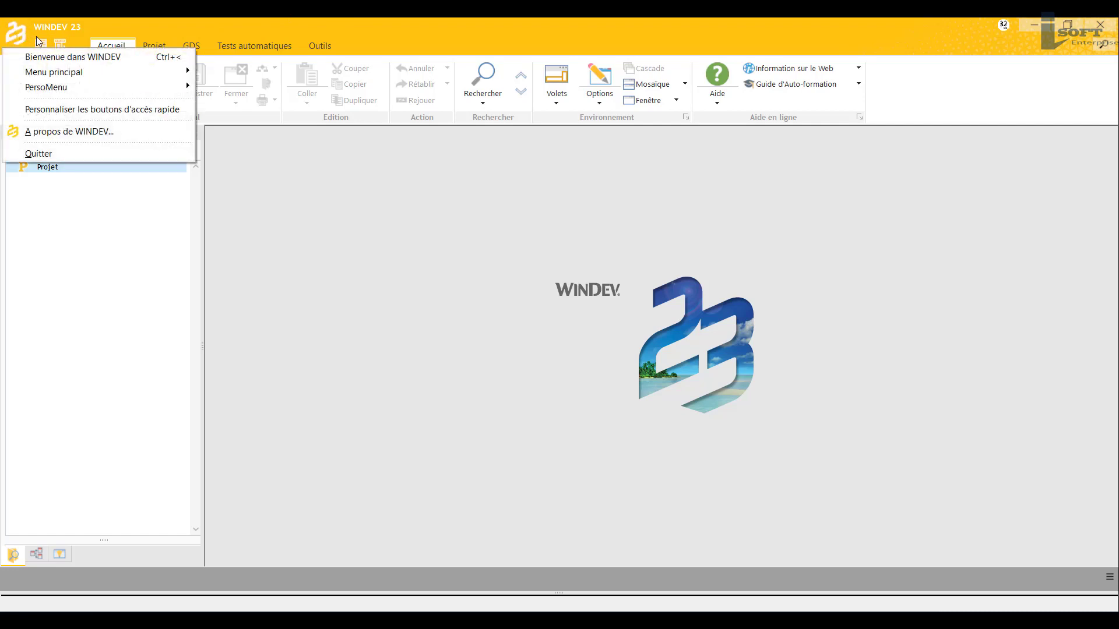
left_click(97, 58)
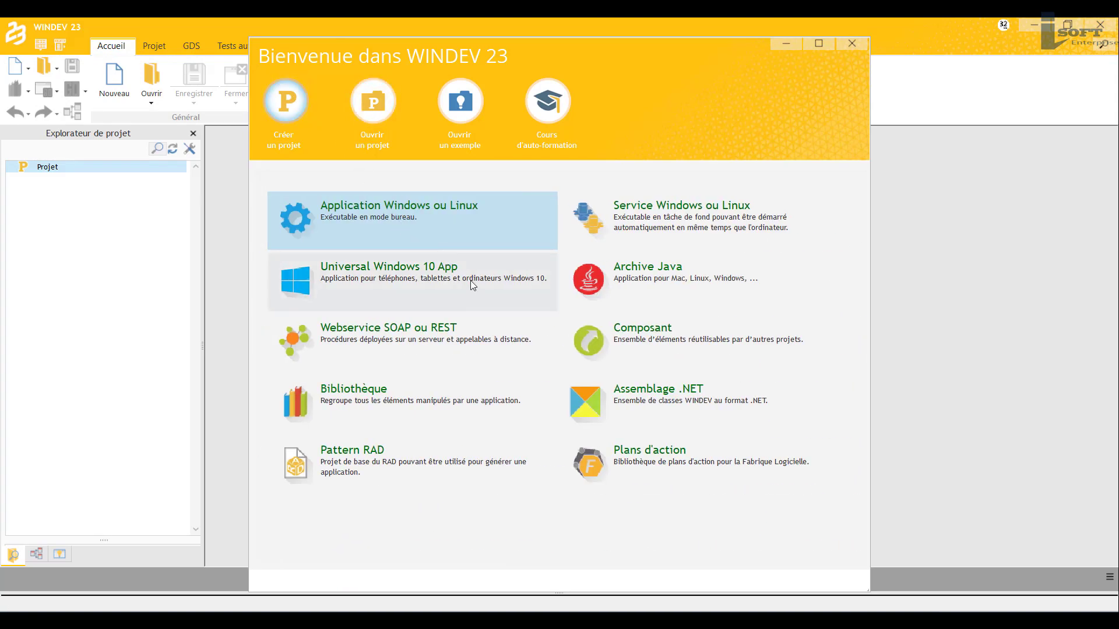
left_click(432, 227)
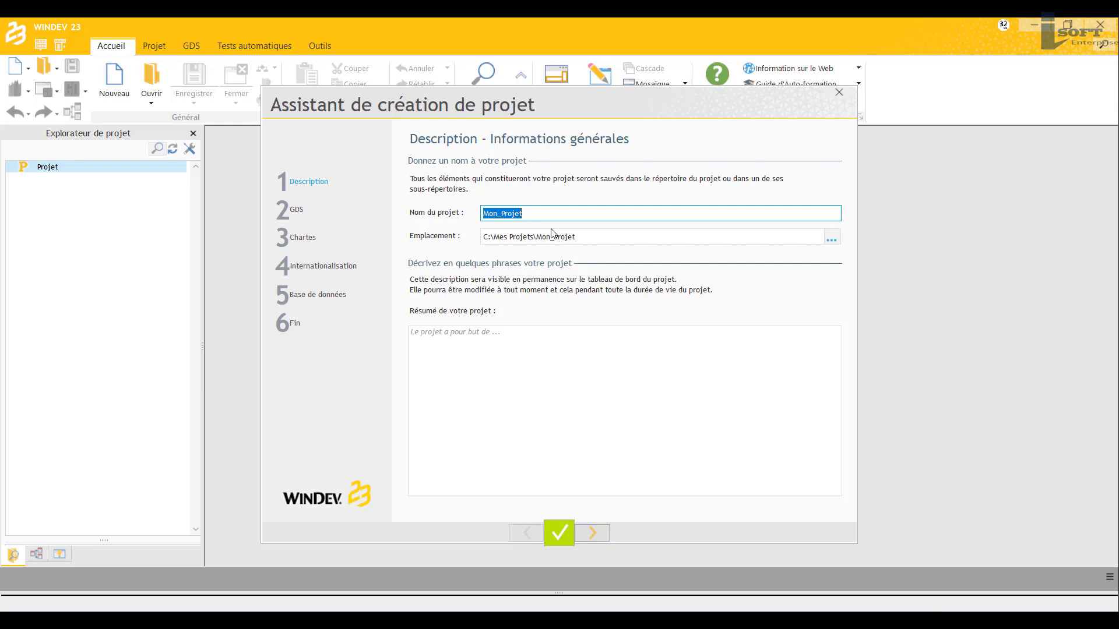
Name the new project eJob.
type("E-Emplois")
key("BackSpace")
key("BackSpace")
key("BackSpace")
key("BackSpace")
key("BackSpace")
key("BackSpace")
key("BackSpace")
type("eJob")
Enter the project summary "Application Windows permettant de gérer les offres d'emplois et CV afin que les récruteurs et les potentiels candidats trouvent leur compte".
left_click(487, 330)
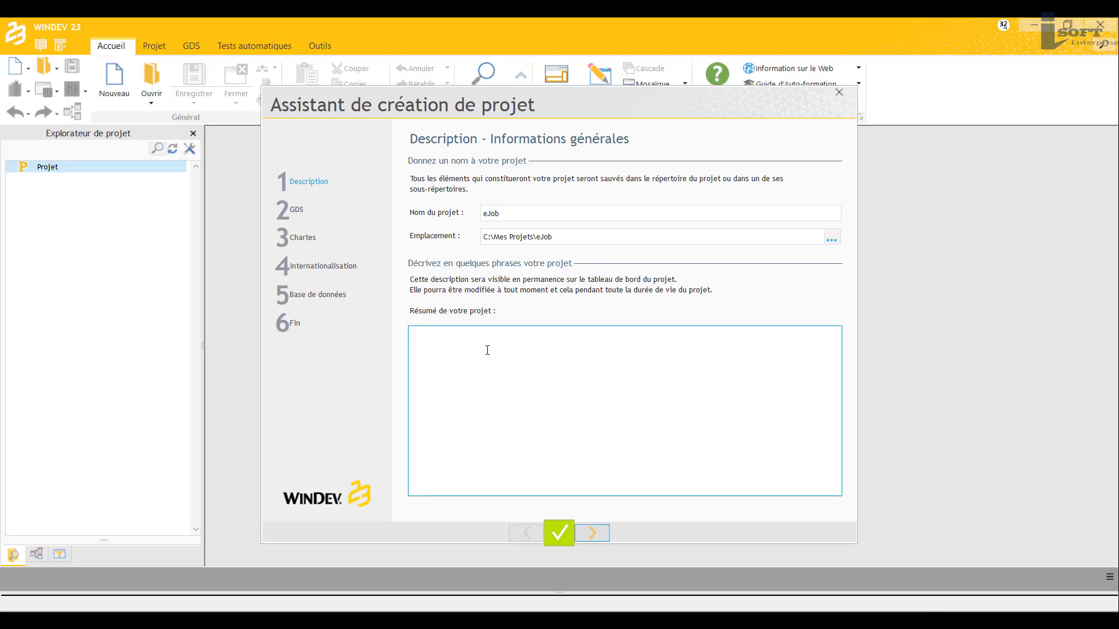
type("Application Windws")
key("BackSpace")
key("BackSpace")
type("ows permettant de gérer")
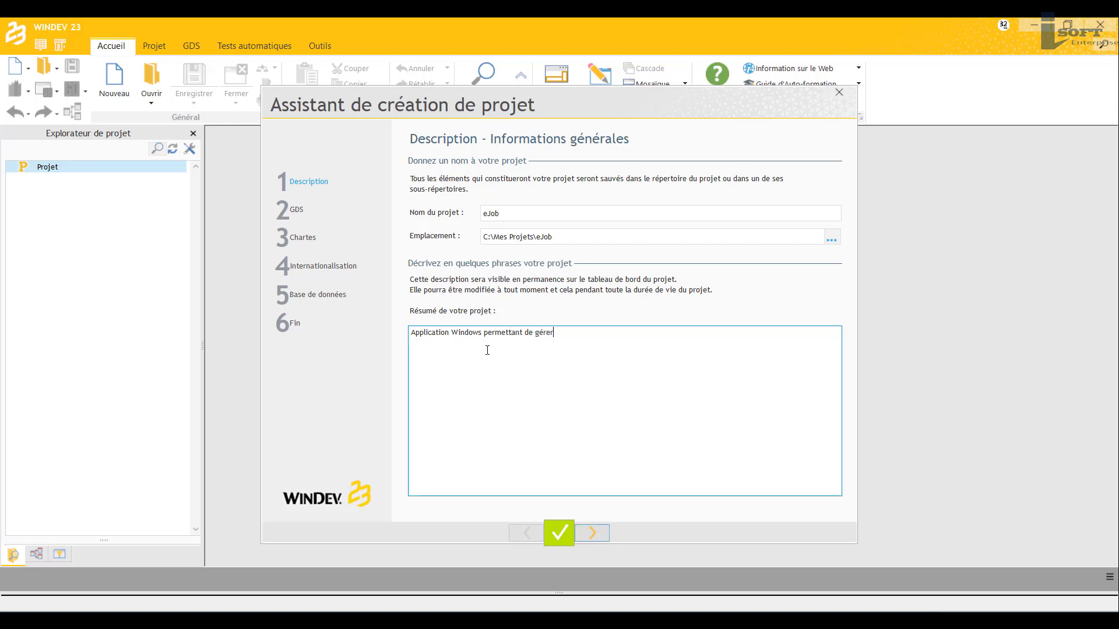
type(" les offres d'emplois er CV afin que les ré")
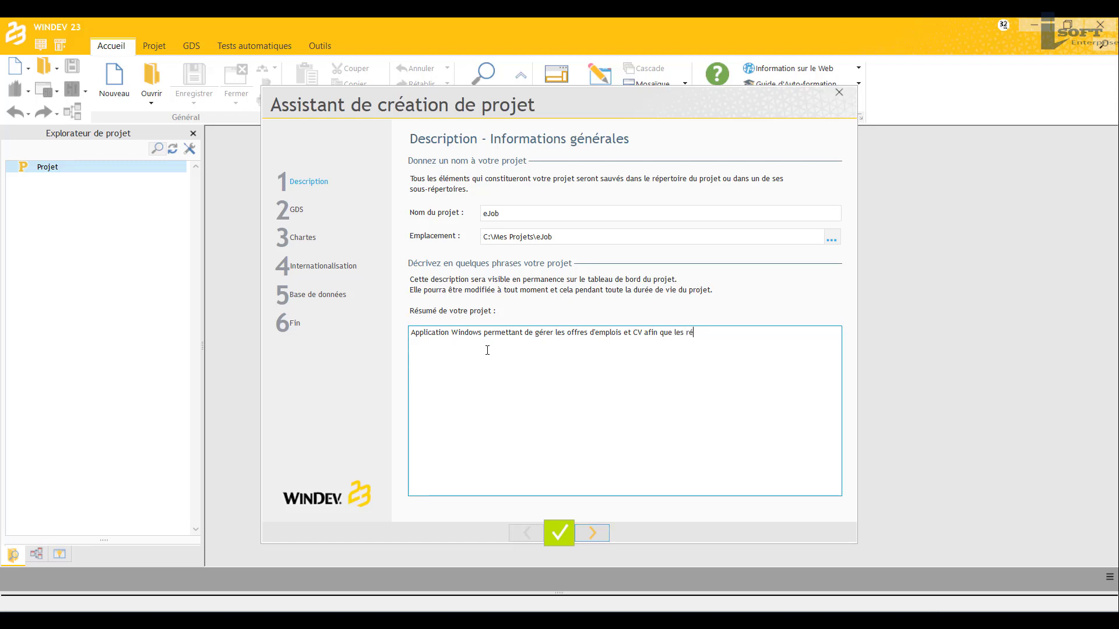
type("cruteurs et les potentiels candidats trouvent")
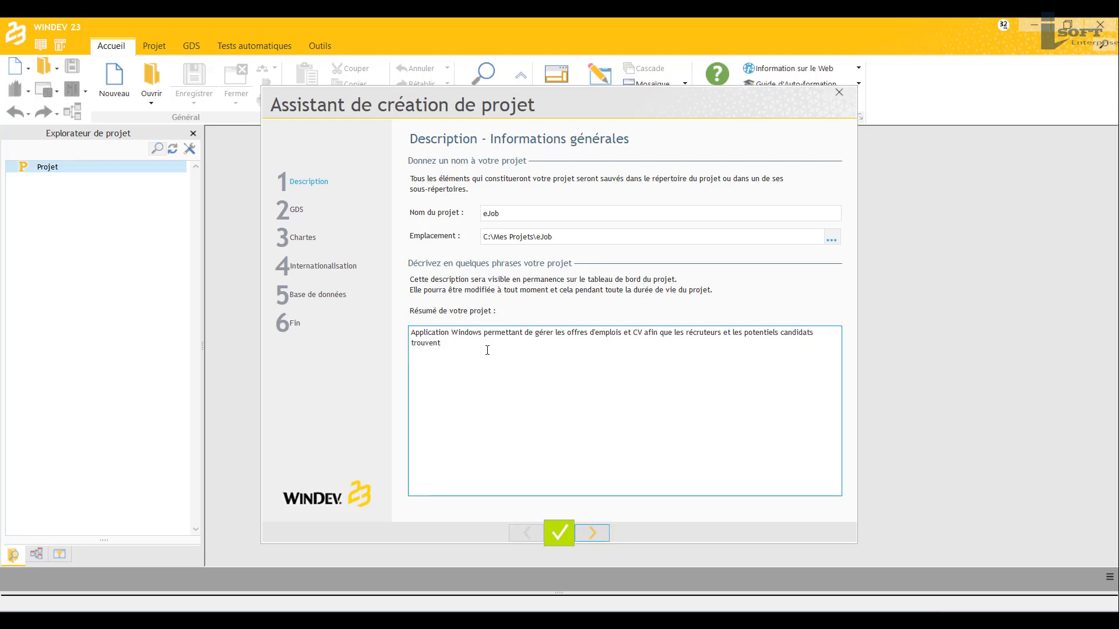
type(" leur compte")
left_click(603, 533)
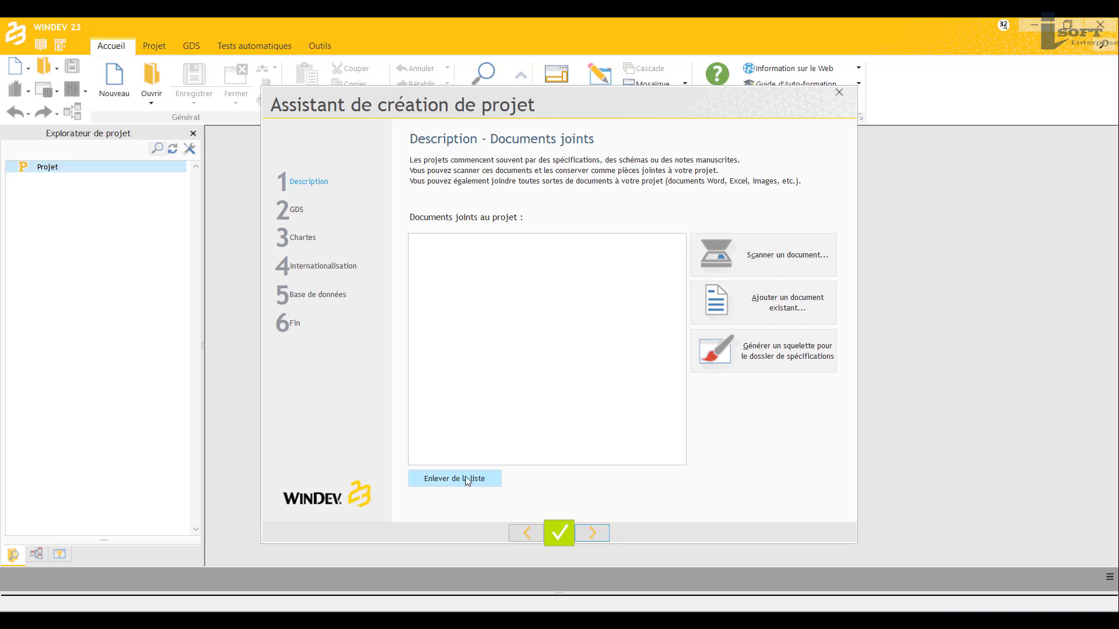
Attach the Esquisse file from the Bureau folder, copied into the project directory, and generate a skeleton for the specifications file.
left_click(800, 290)
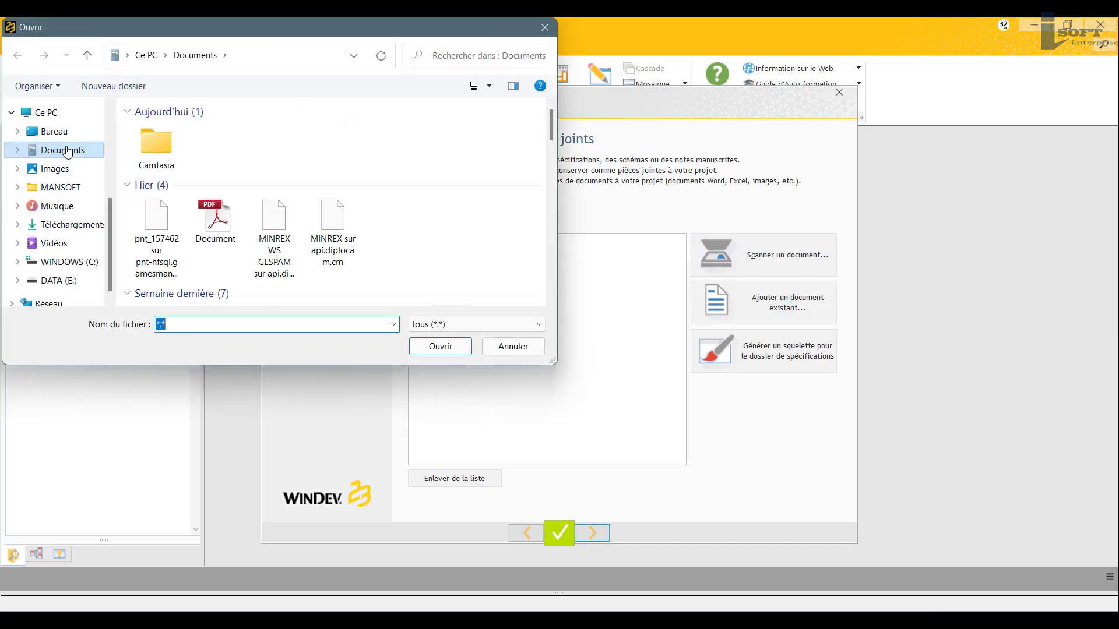
left_click(54, 131)
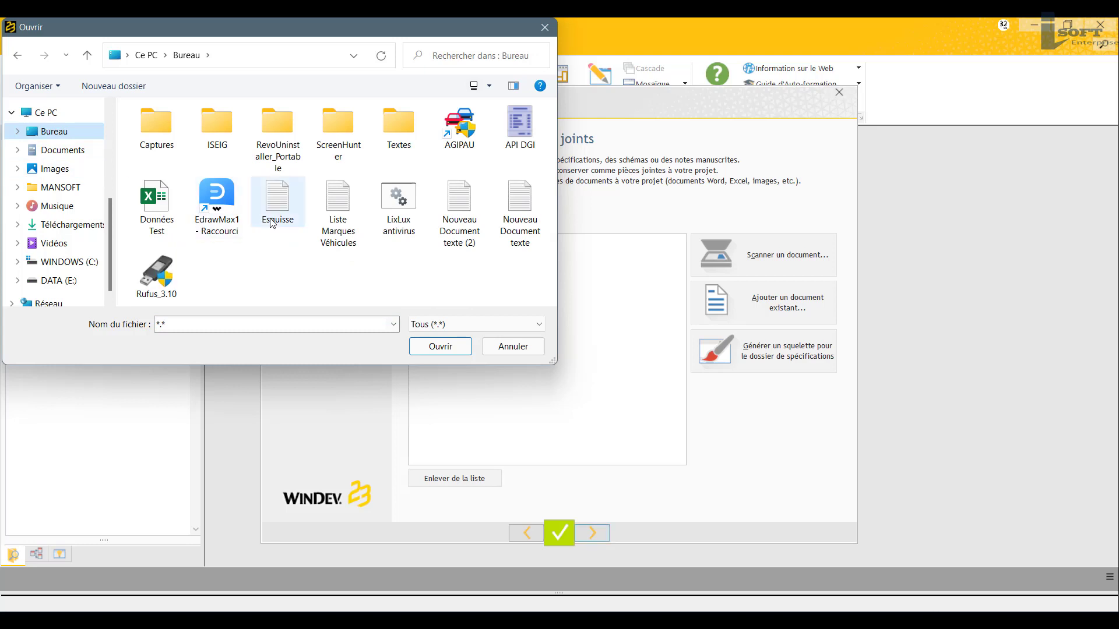
double_click(279, 200)
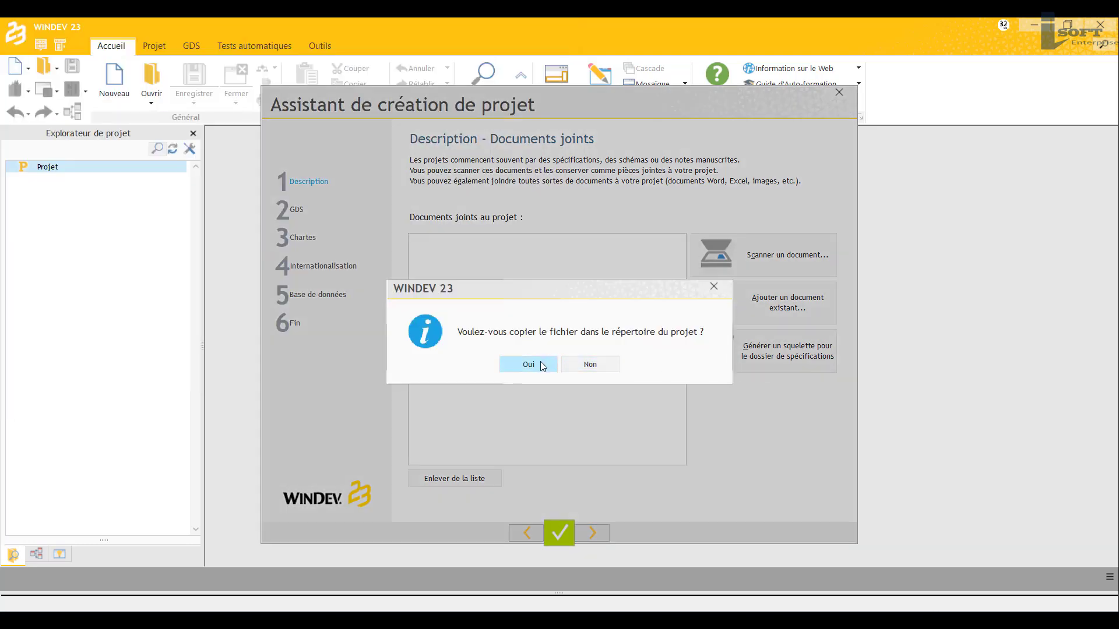
left_click(540, 361)
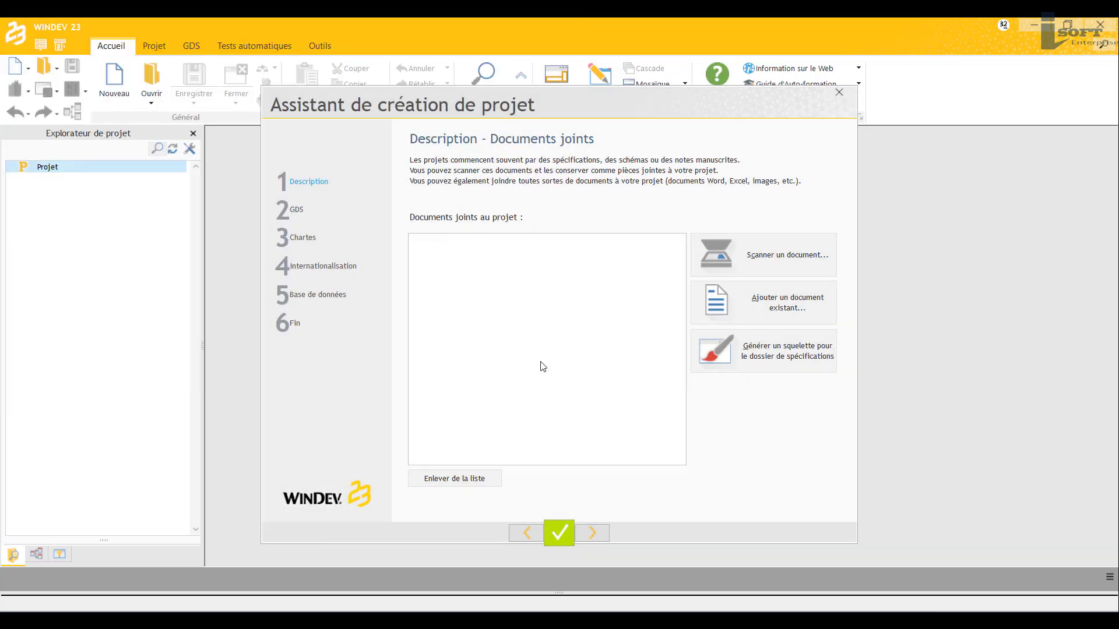
left_click(763, 351)
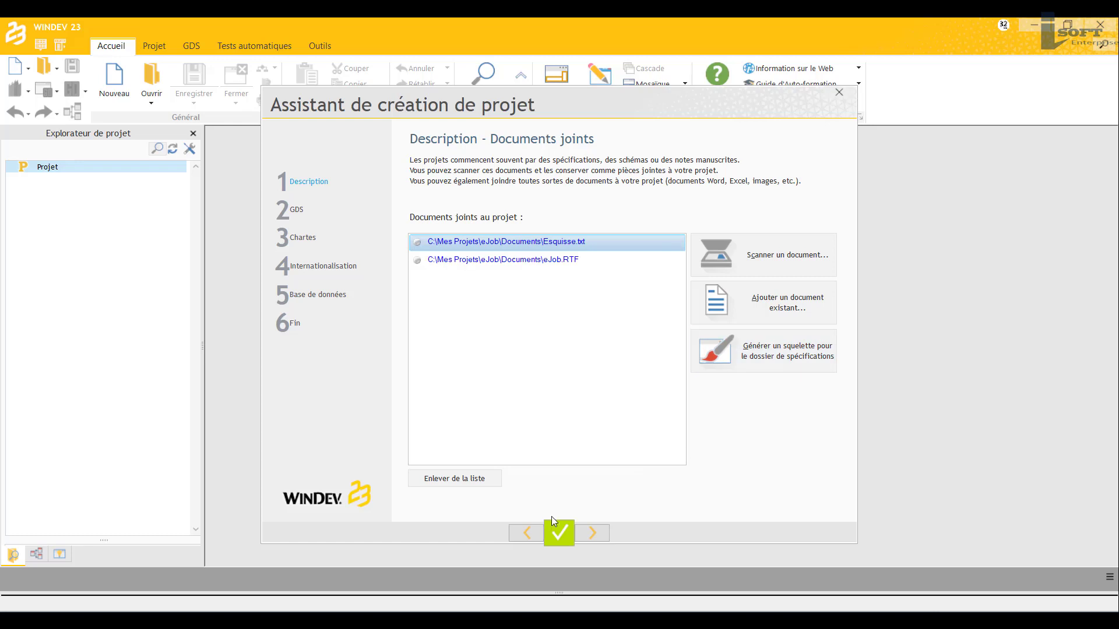
left_click(597, 535)
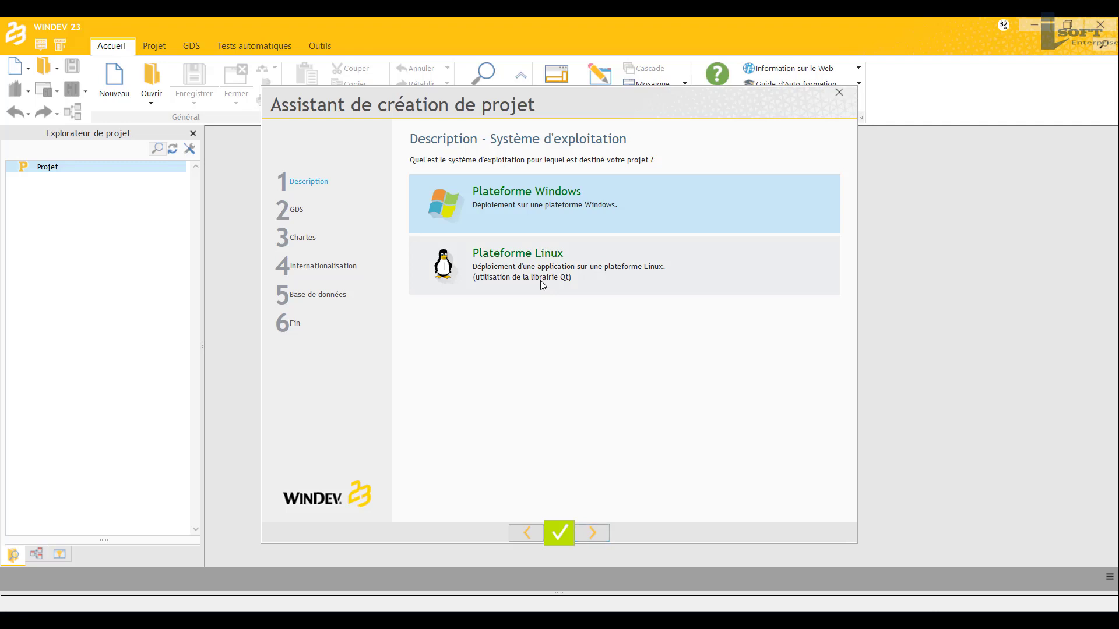
Target the Windows platform with a 32-bit executable and decline using the source manager (GDS).
left_click(592, 534)
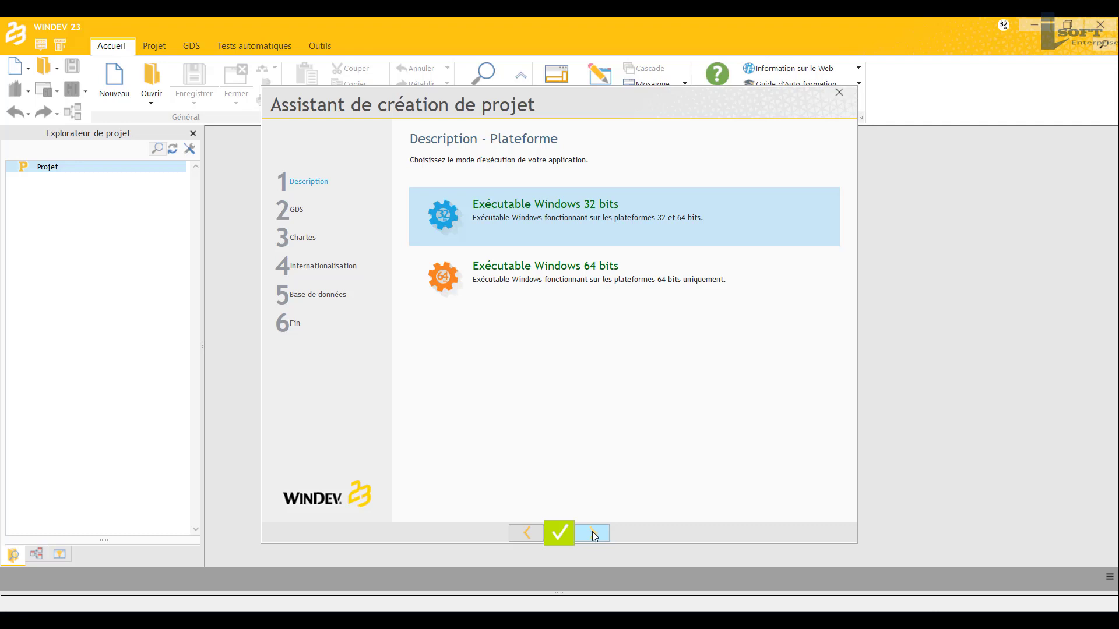
left_click(596, 534)
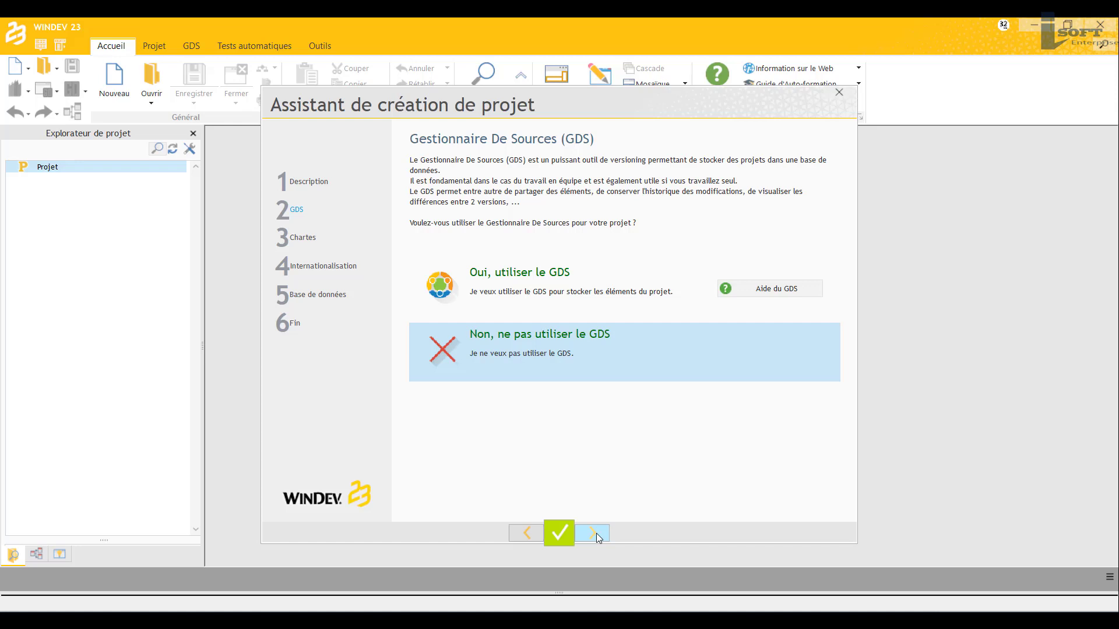
left_click(596, 534)
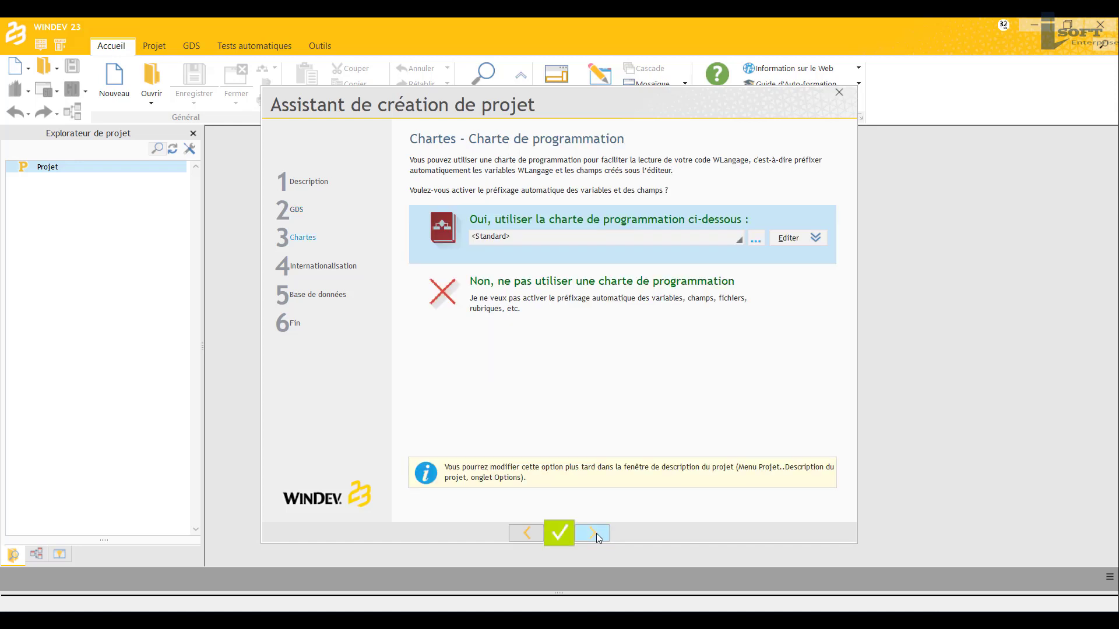
Review the element prefixes of the <Standard> programming charter and keep that charter for the project.
left_click(790, 239)
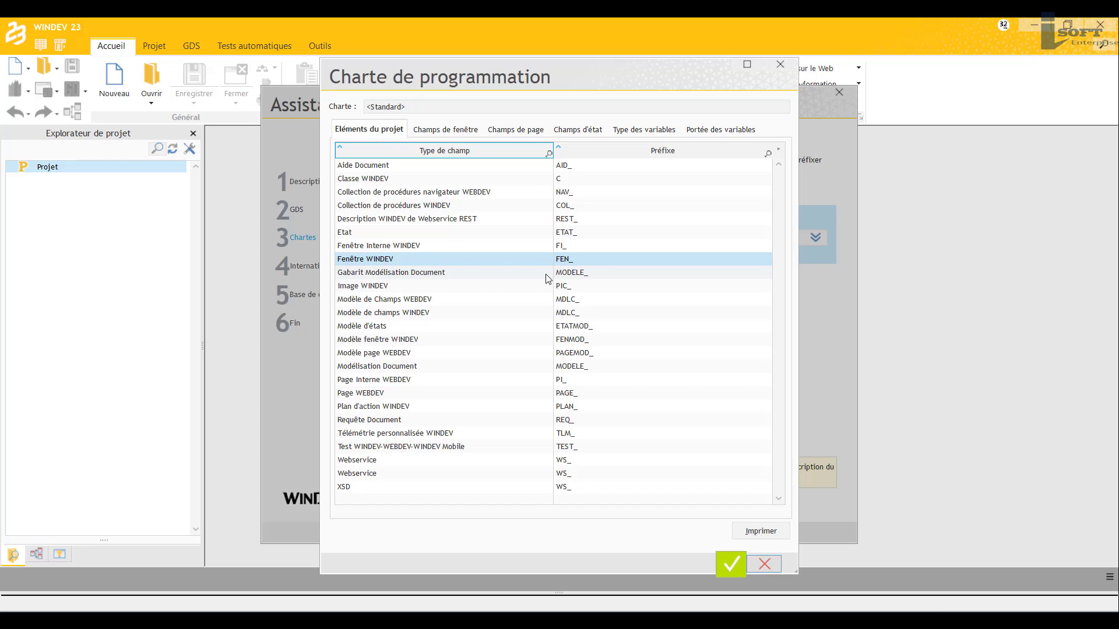
left_click(767, 562)
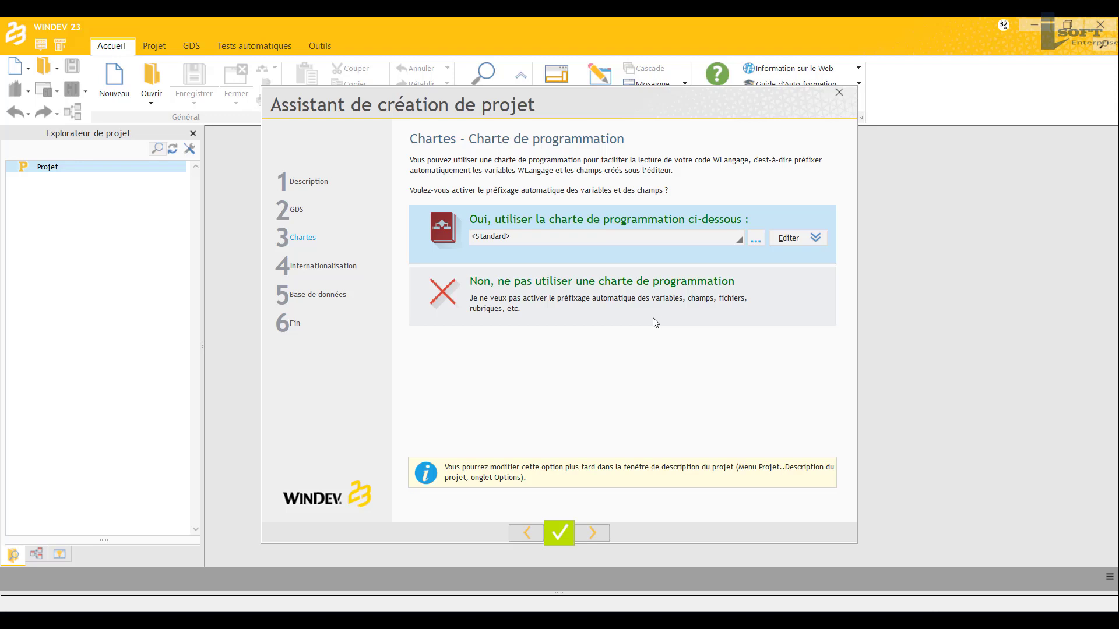
left_click(593, 532)
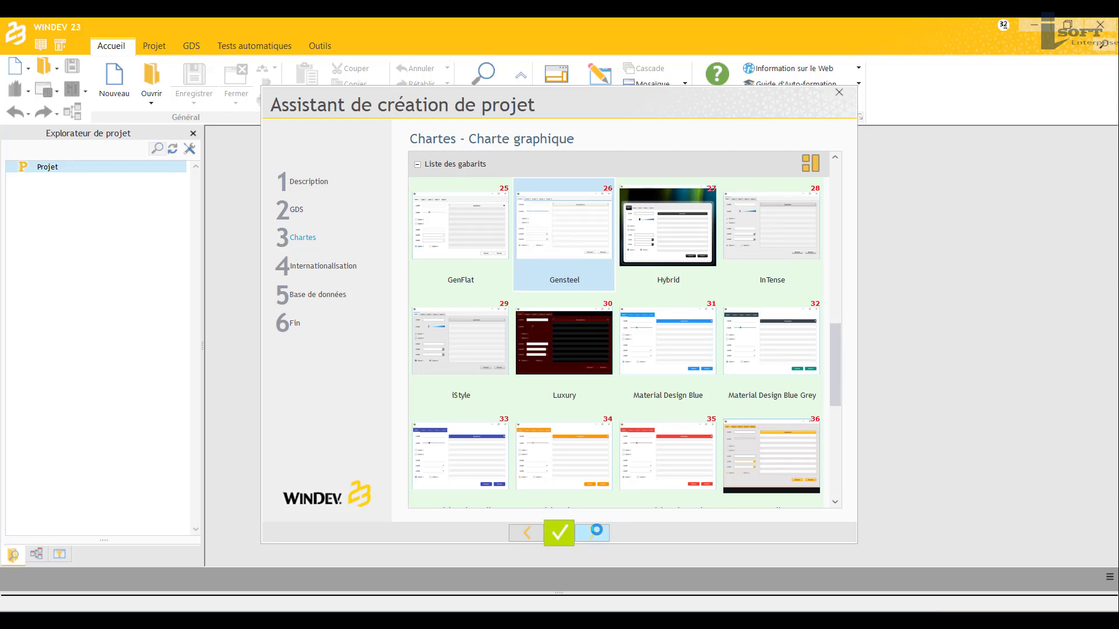
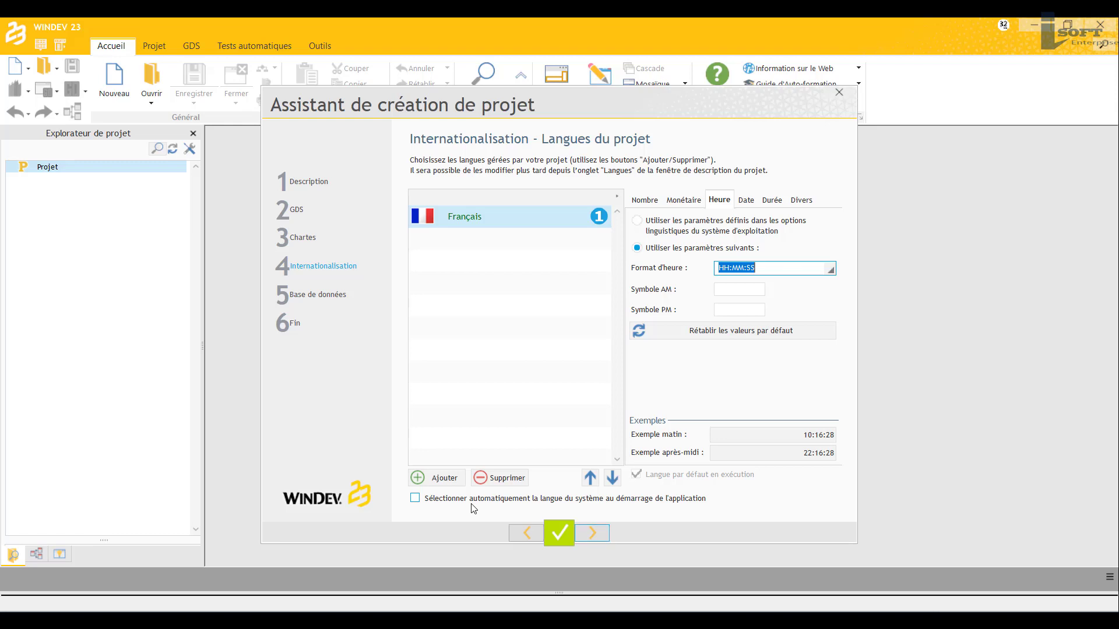
Keep Français as the project language and finish the project creation without using a database.
left_click(602, 534)
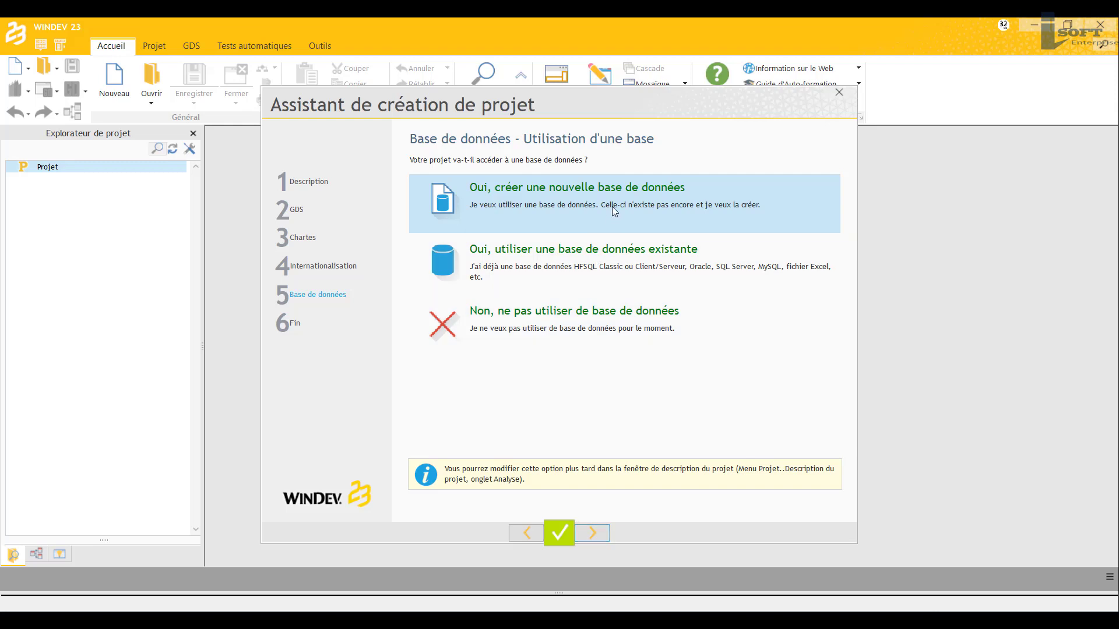
left_click(624, 257)
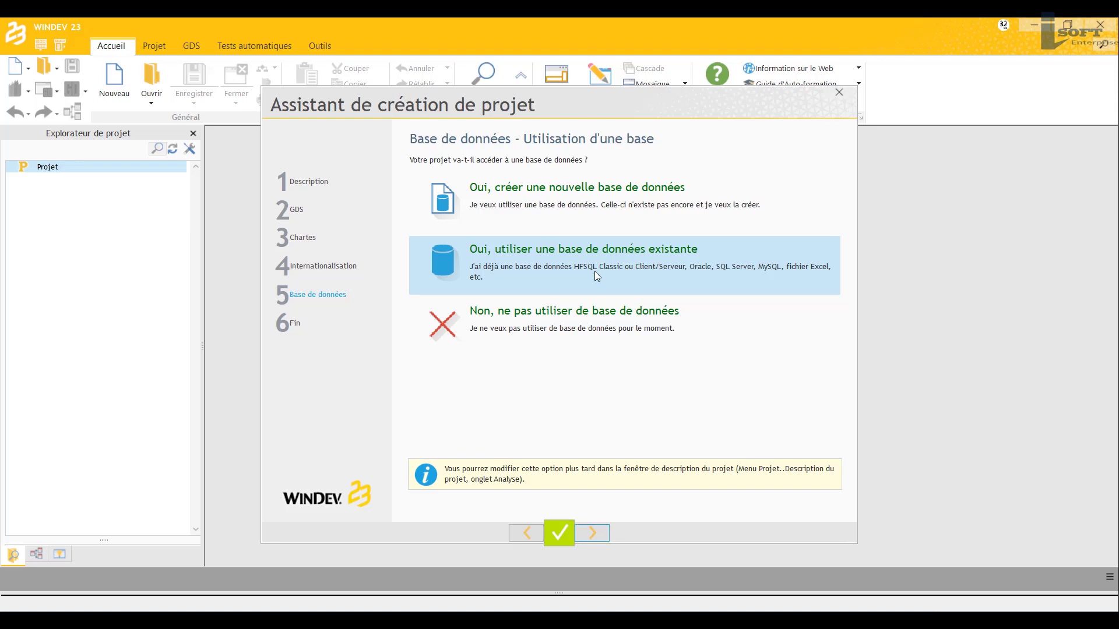
left_click(610, 316)
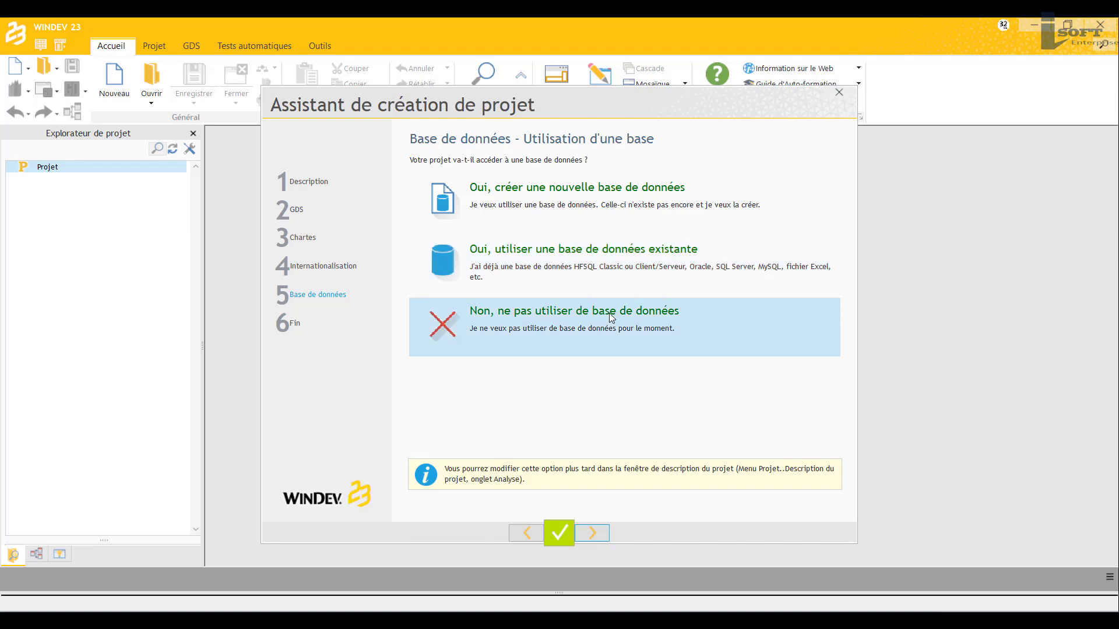
left_click(593, 533)
left_click(594, 532)
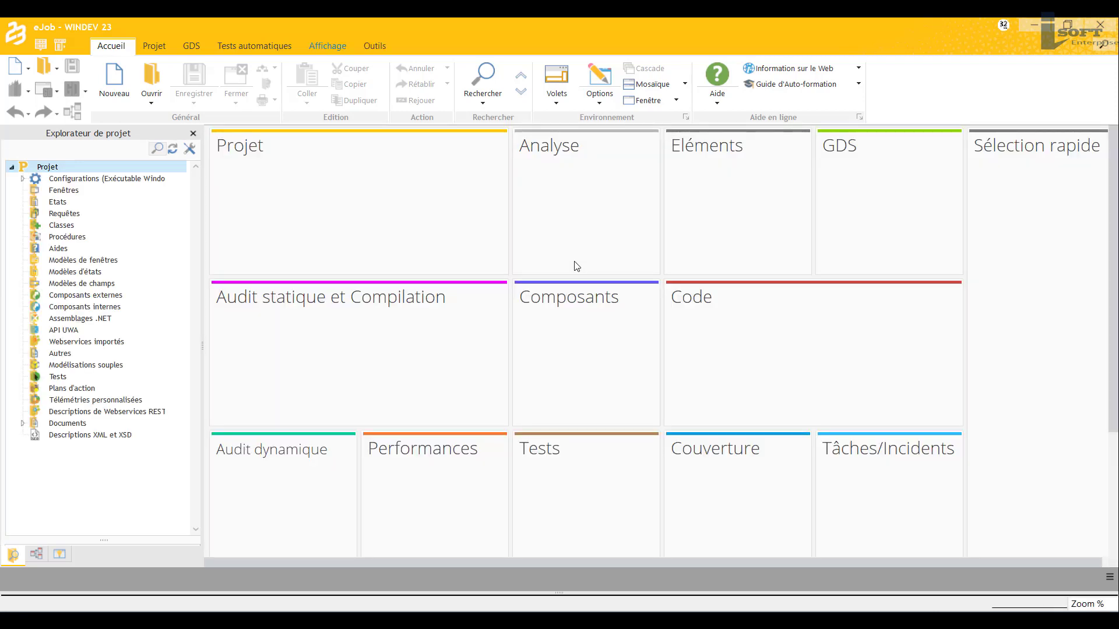
key("ctrl+n")
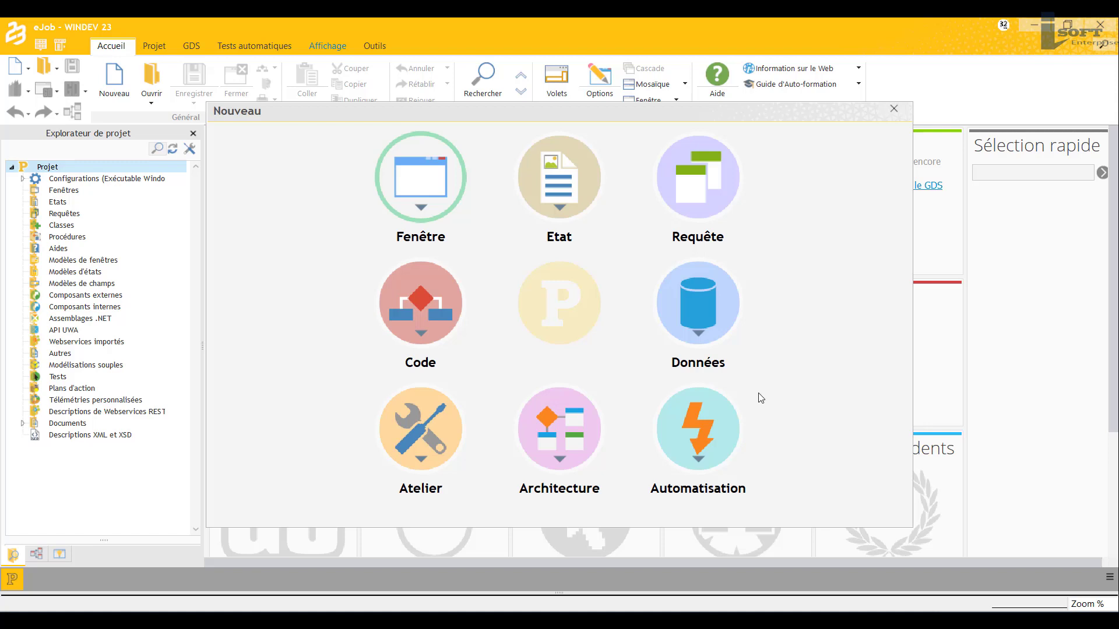
left_click(708, 302)
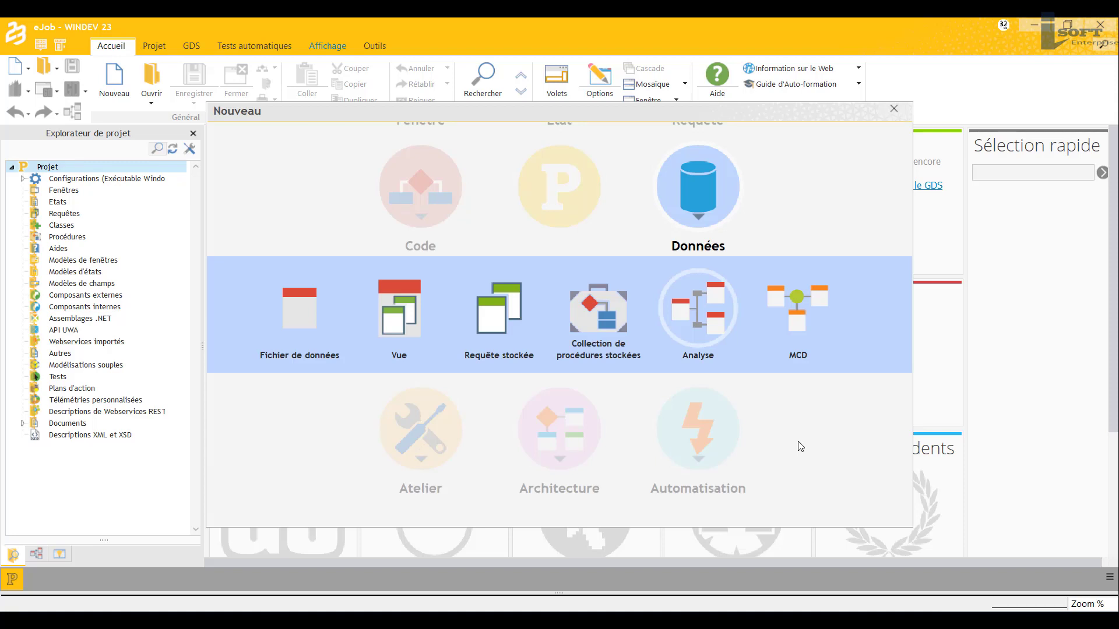
left_click(842, 216)
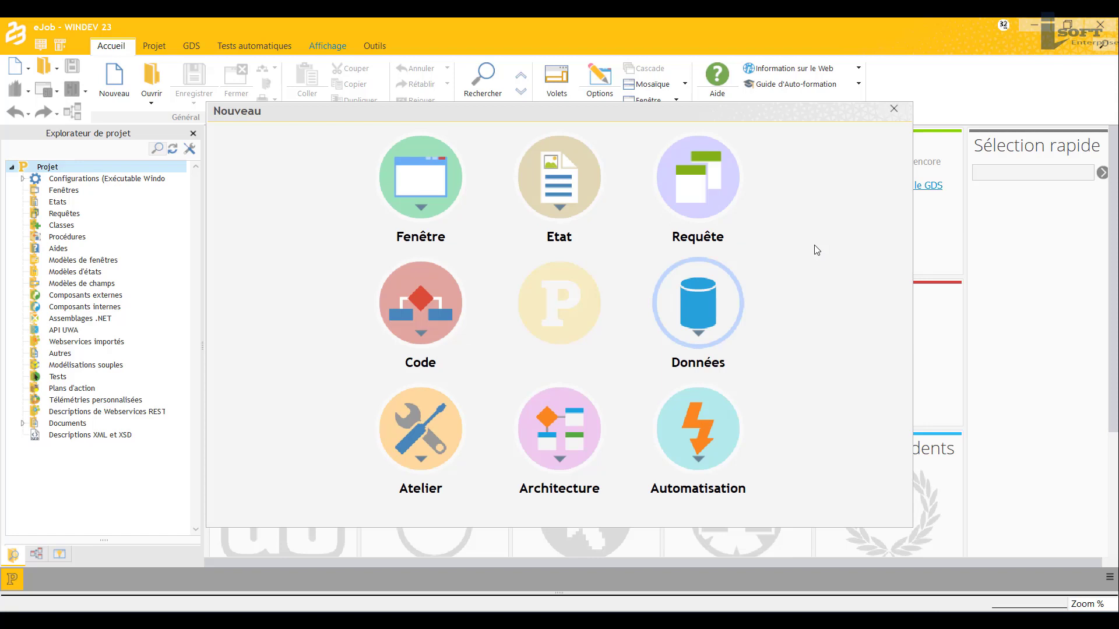
left_click(690, 306)
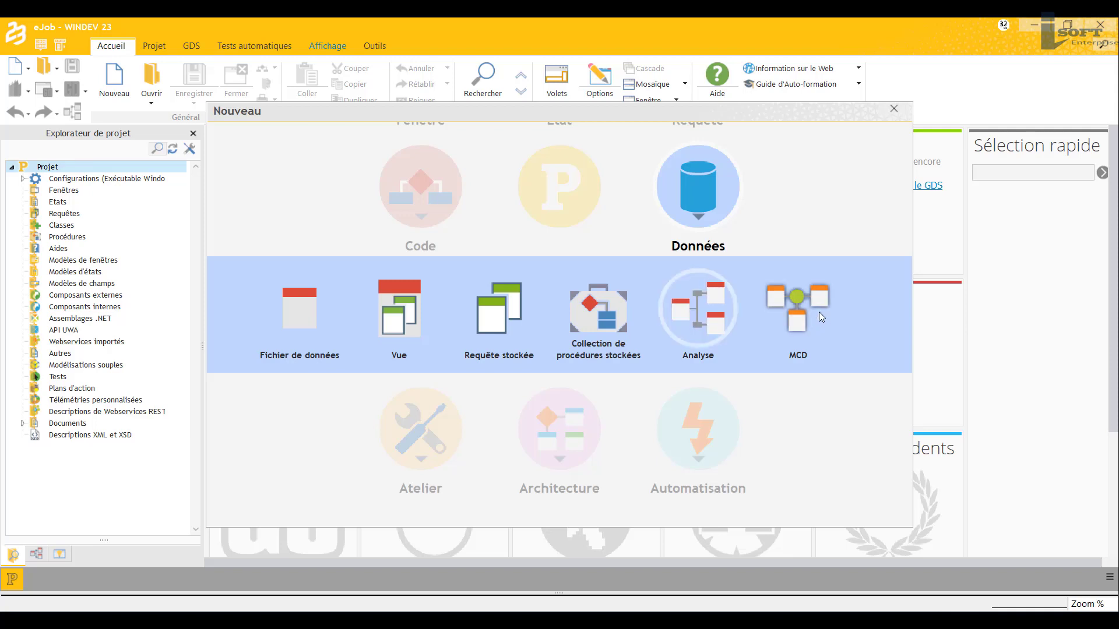
left_click(833, 201)
left_click(893, 109)
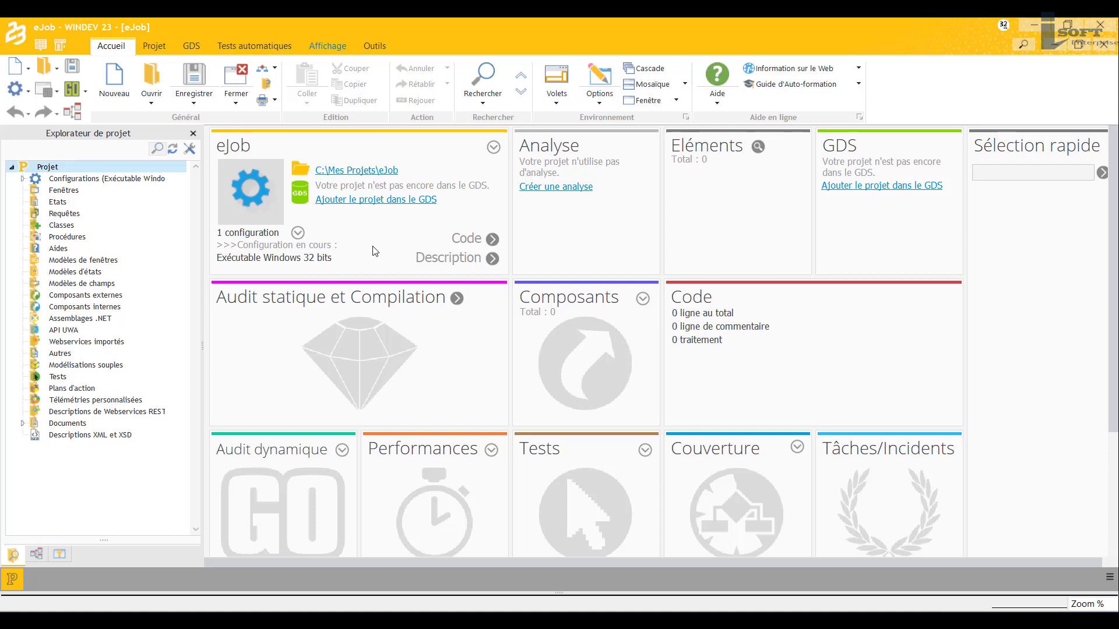
Create a conceptual data model (MCD) named Mon_Analyse_1 in the project directory, associated with the Mon_Analyse_1.wda analysis.
left_click(12, 69)
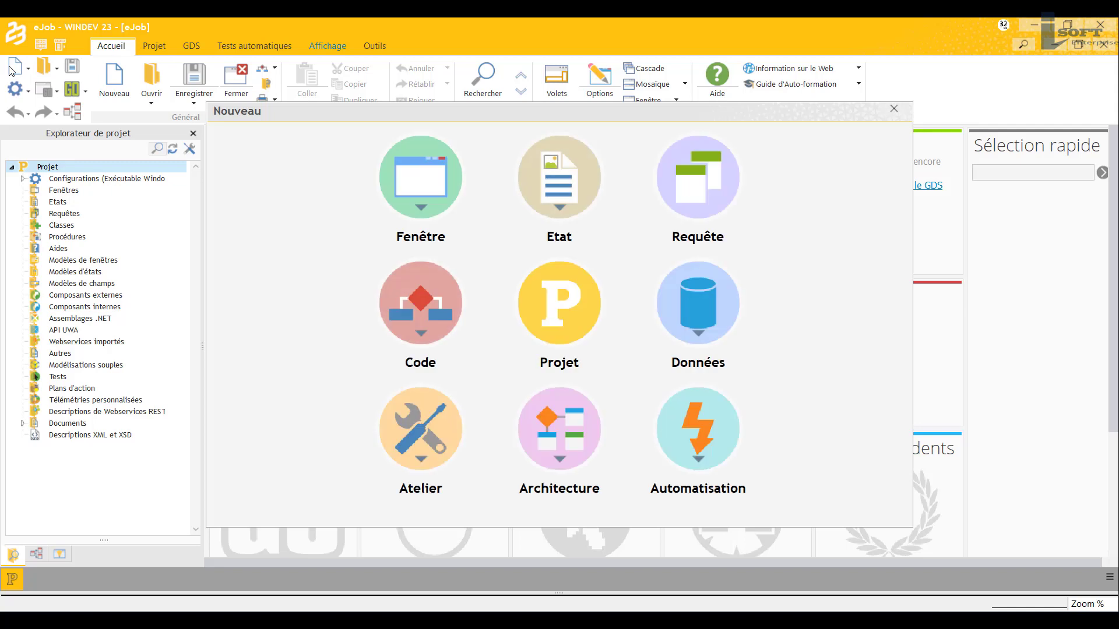
left_click(688, 296)
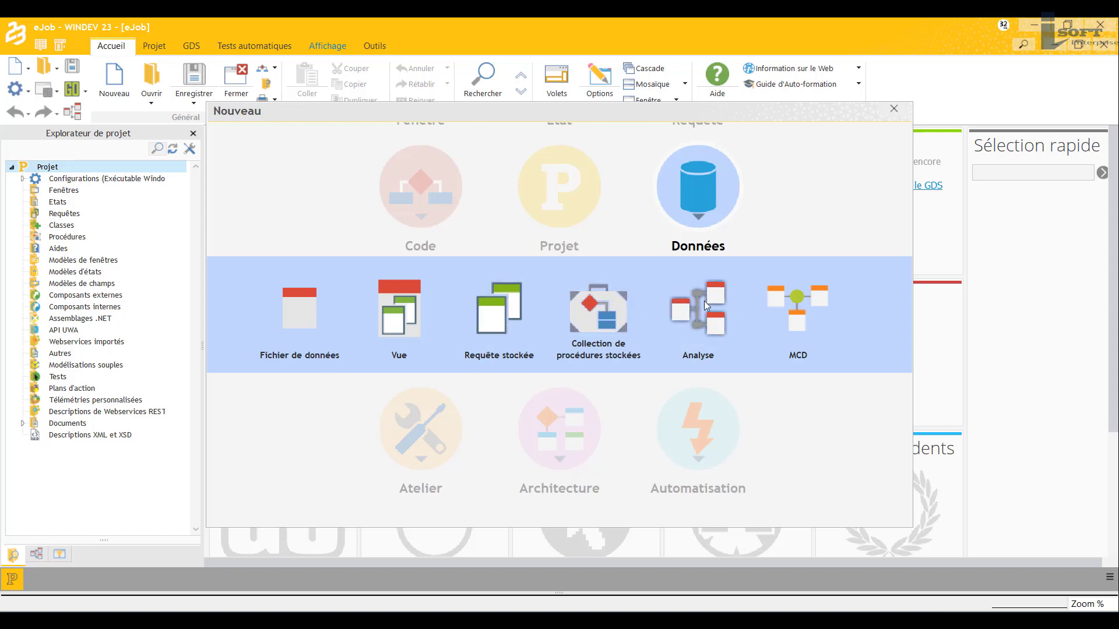
left_click(802, 312)
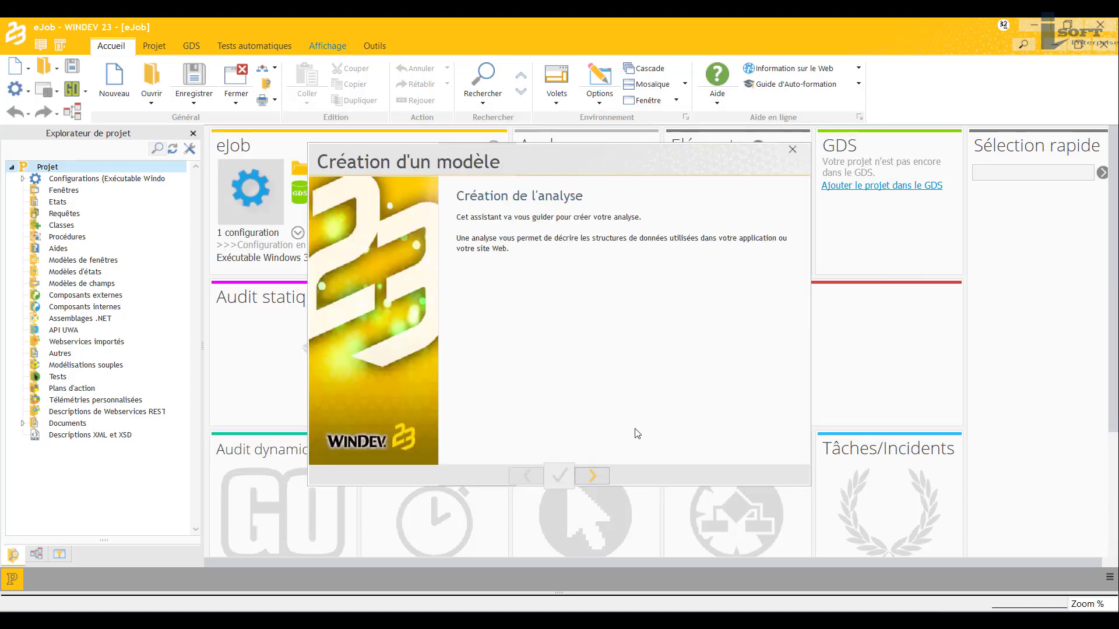
left_click(598, 476)
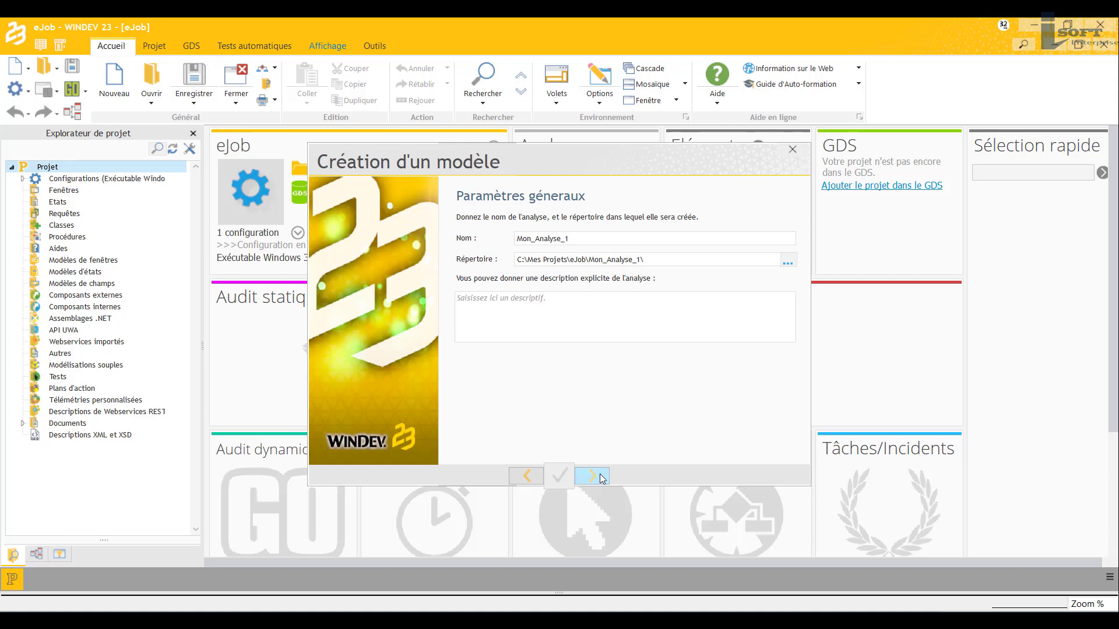
left_click(600, 478)
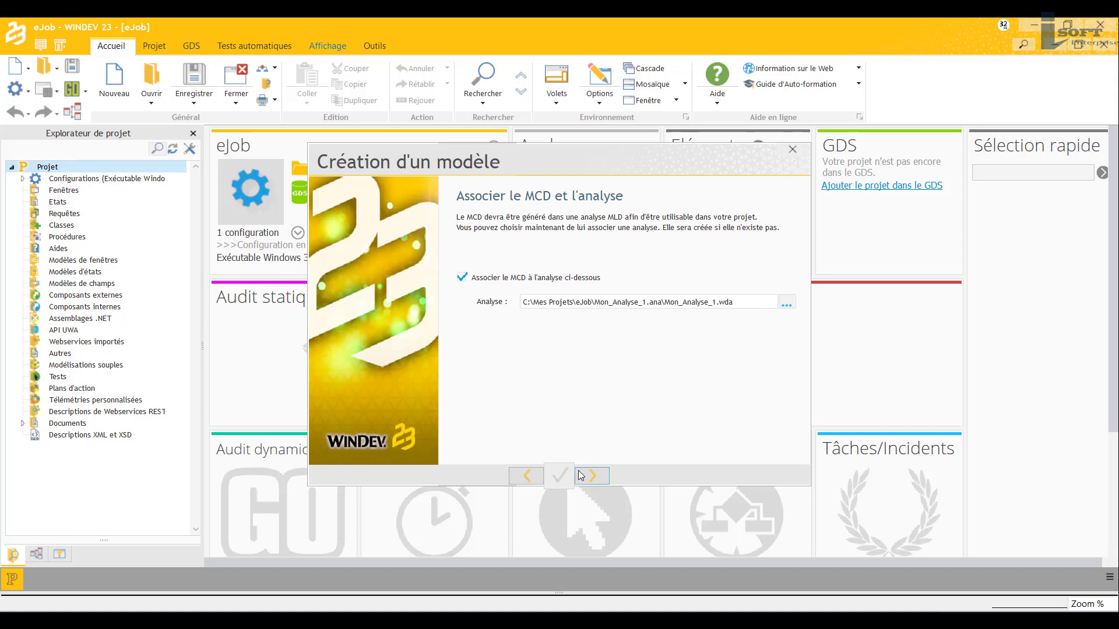
left_click(593, 475)
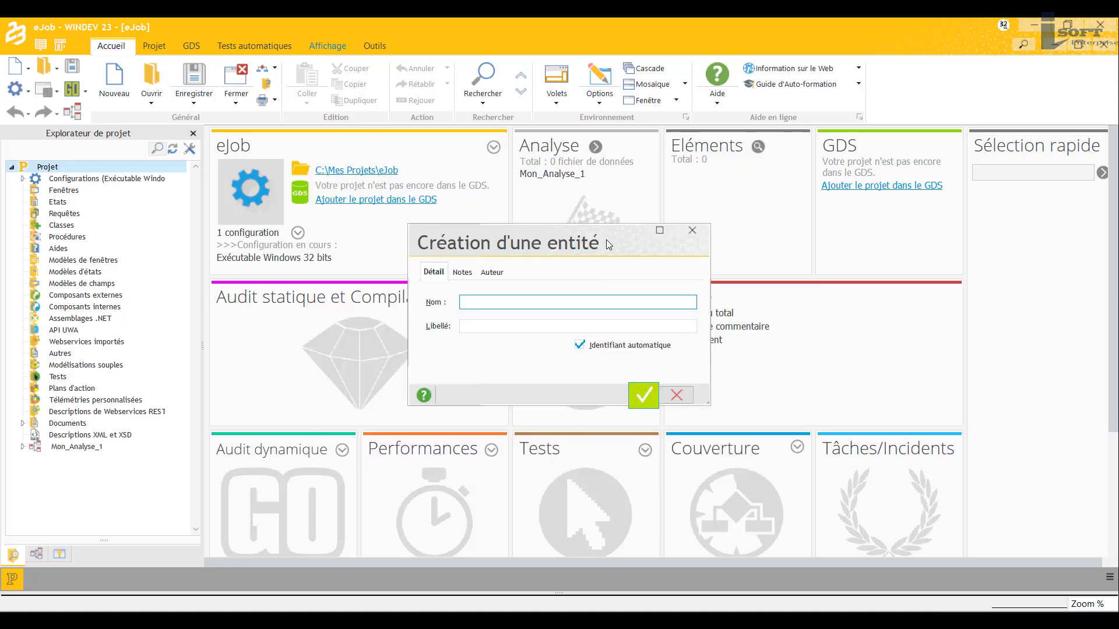
Name the new entity E_Entreprise, with the same label and an automatic identifier.
left_click_drag(607, 243, 596, 244)
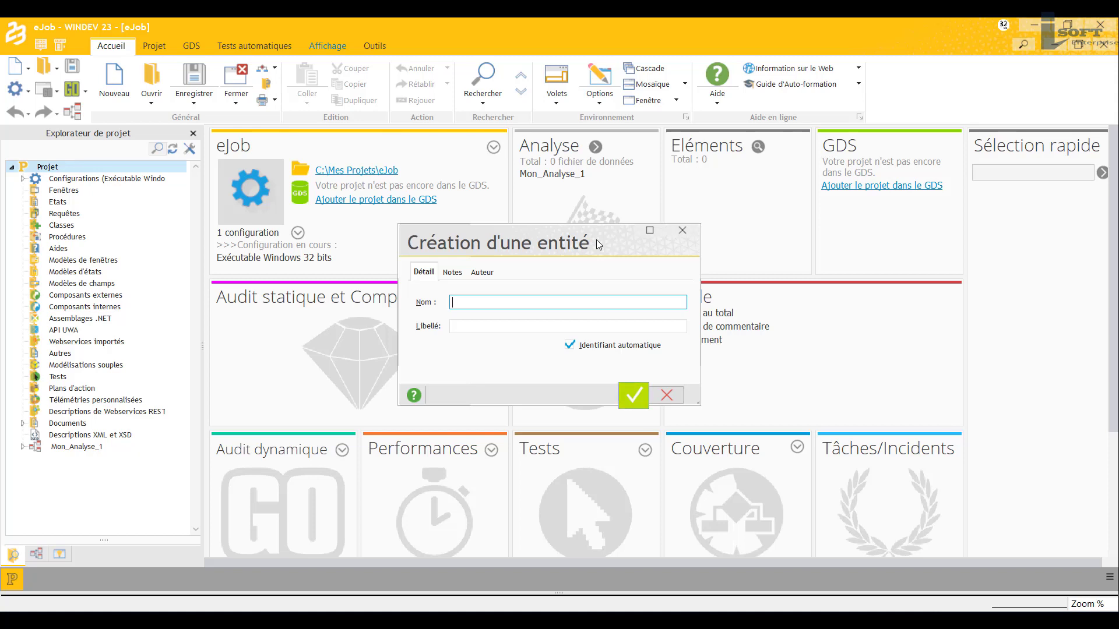
type("Entreprise")
type("E_")
key("BackSpace")
type("_")
key("Tab")
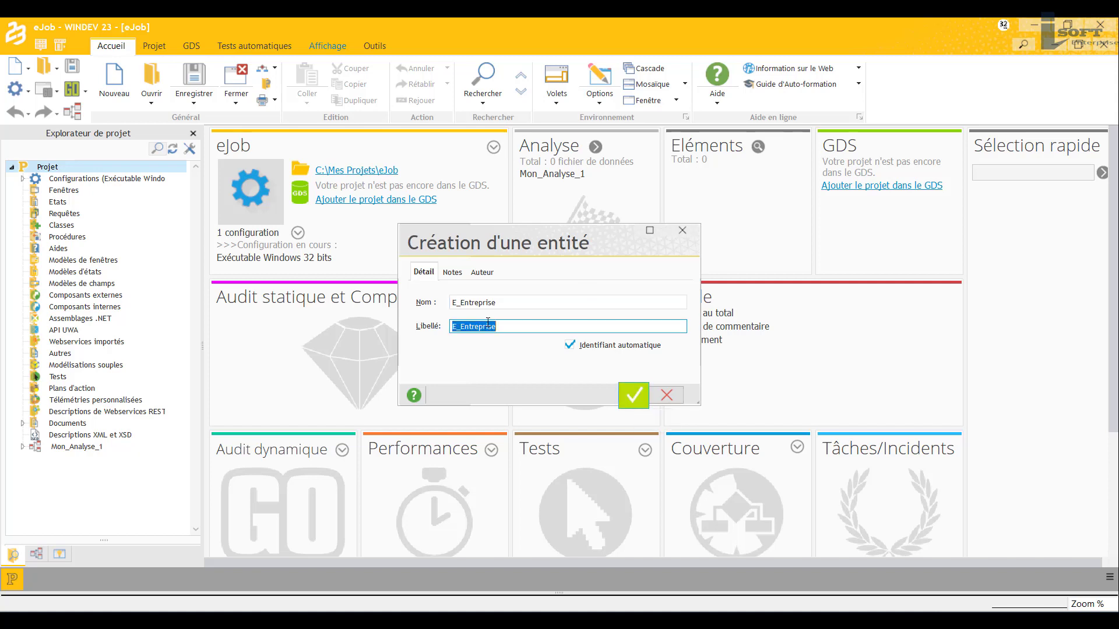
Add the French note "Entité regroupants toutes les attributs" to the entity, correct its wording, and validate the entity's creation.
left_click(462, 278)
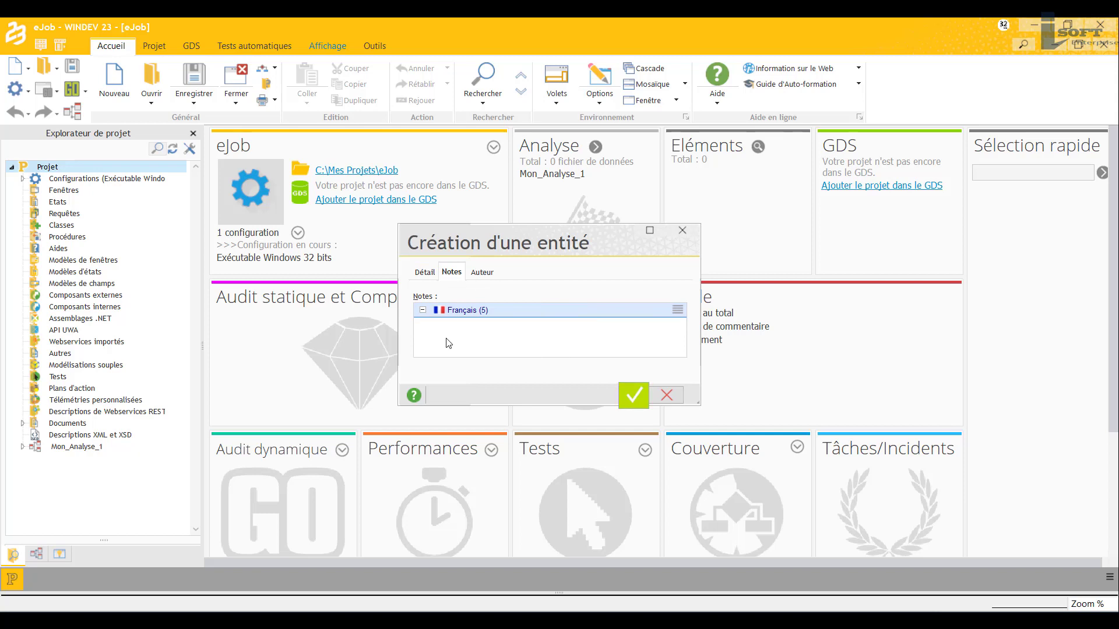
type("Entité regroupants toutes les attributs")
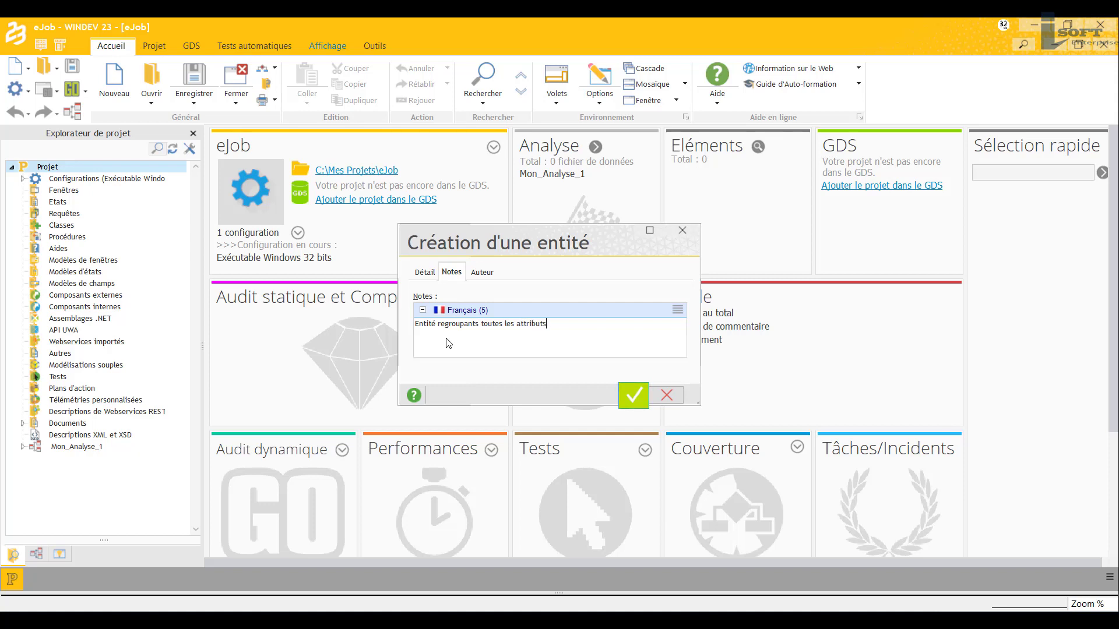
key("Left")
key("Left")
key("BackSpace")
key("BackSpace")
left_click(632, 396)
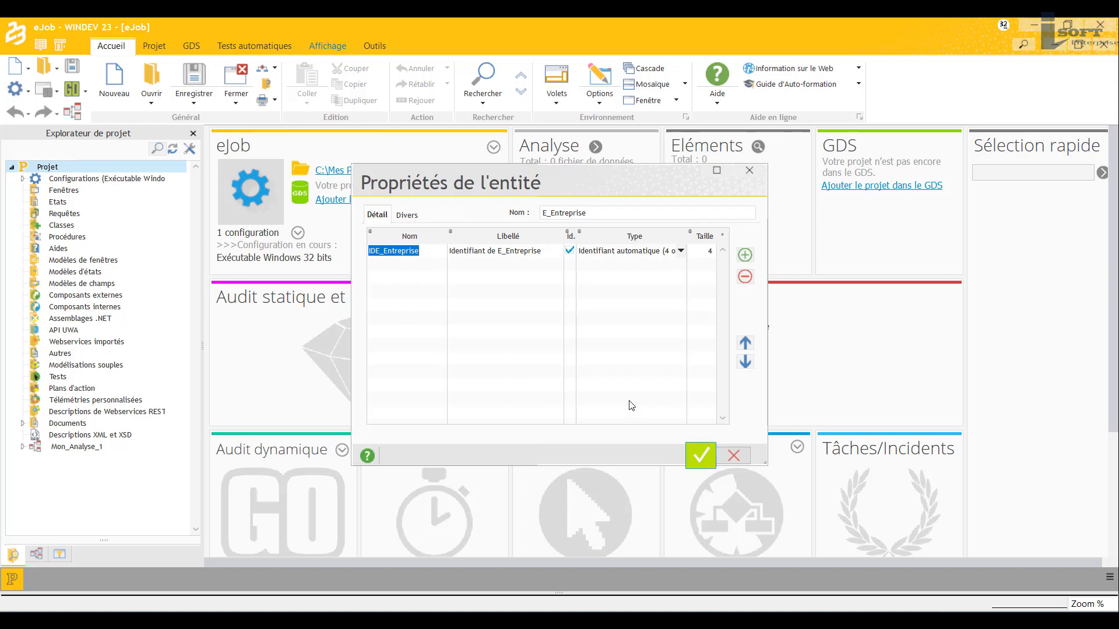
Set the IDE_Entreprise identifier's type to the 8-byte Identifiant automatique and its size to 8.
left_click(393, 267)
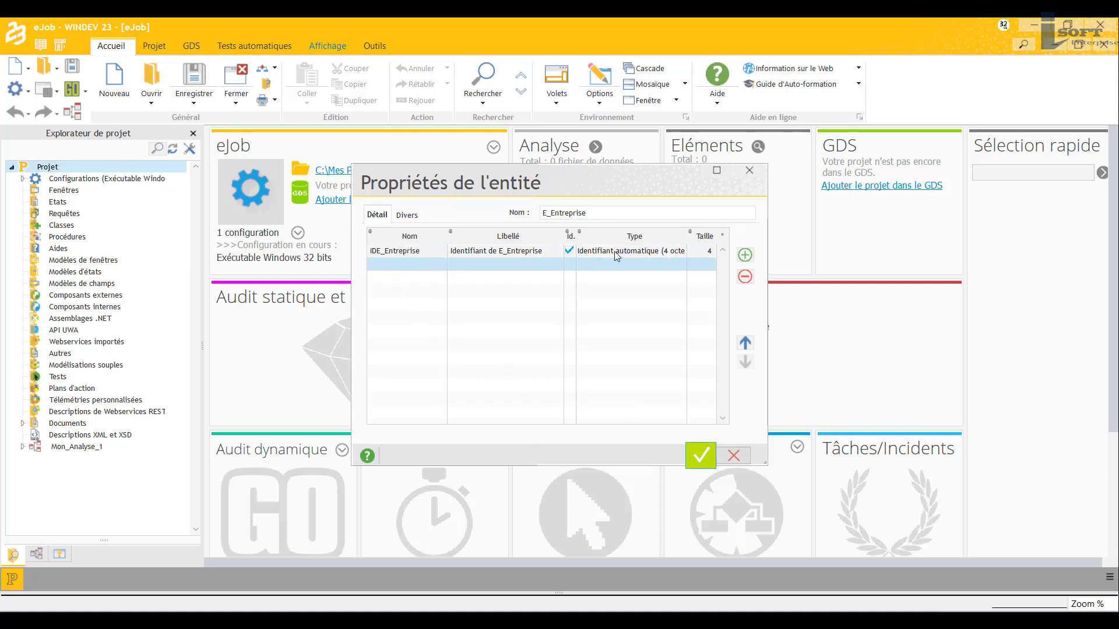
left_click(664, 251)
left_click(681, 252)
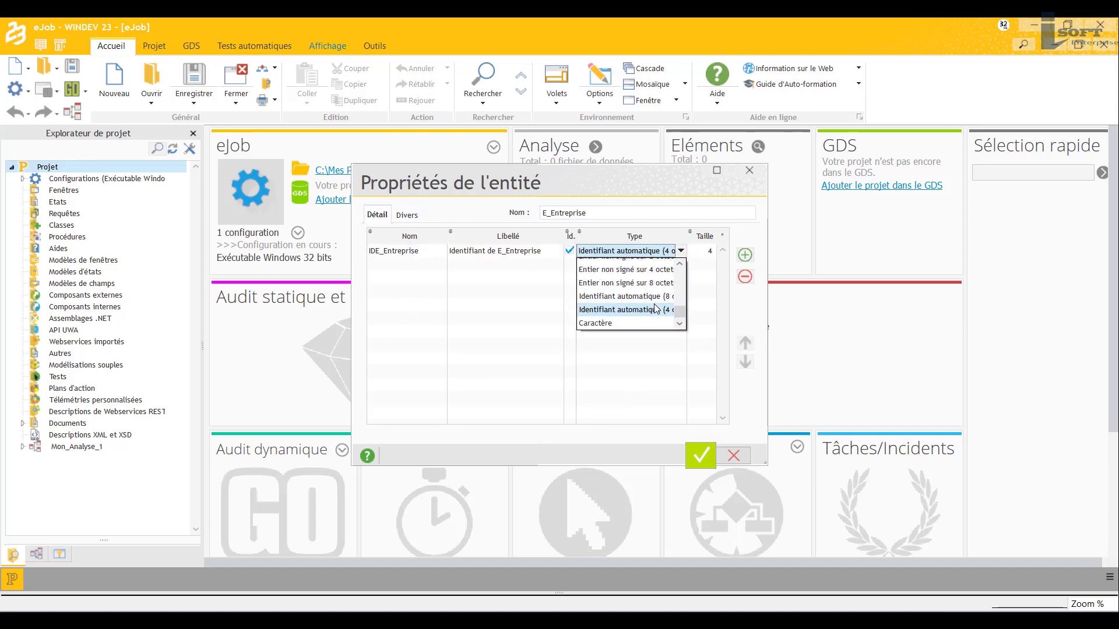
left_click(653, 286)
left_click(704, 249)
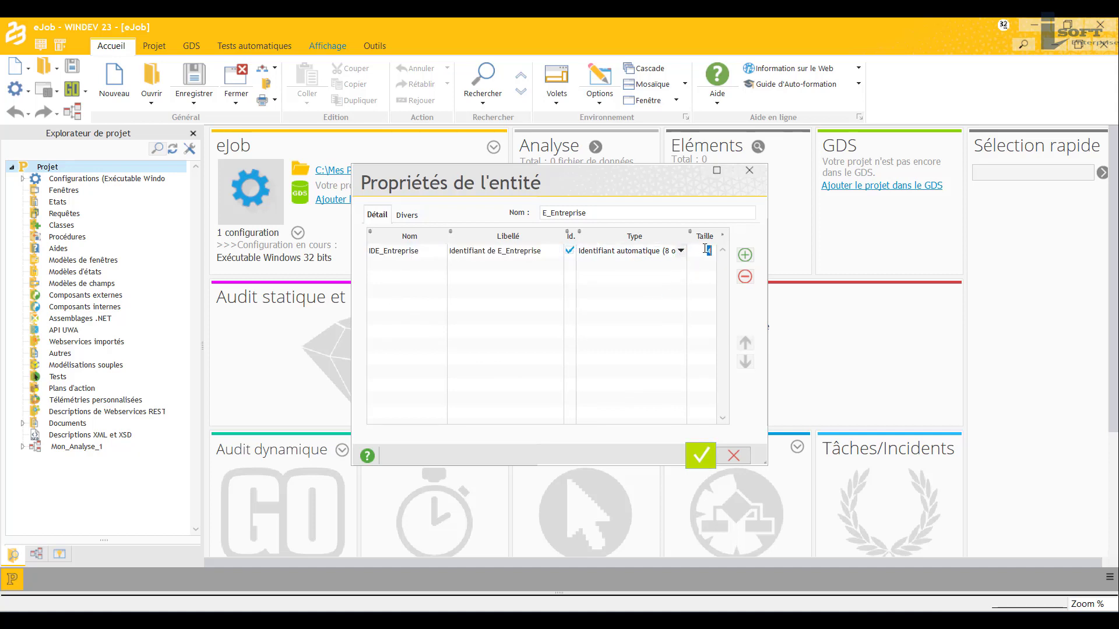
type("8")
left_click(418, 272)
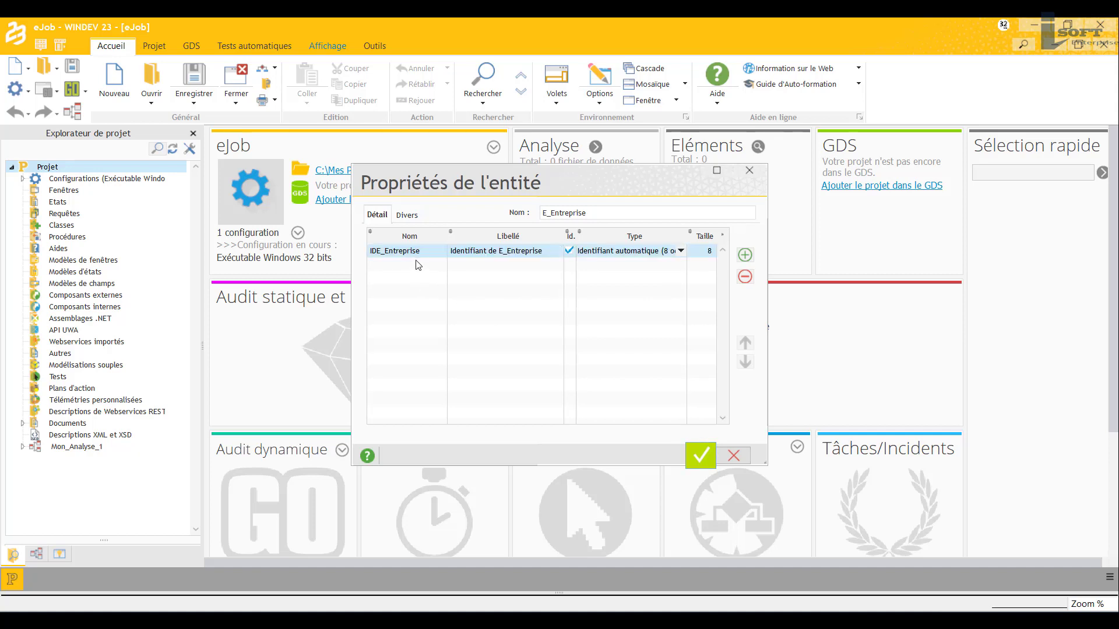
Add the attribute Nom_Ese labelled "Nom de l'entreprise", of type Chaîne with size 200.
left_click(418, 267)
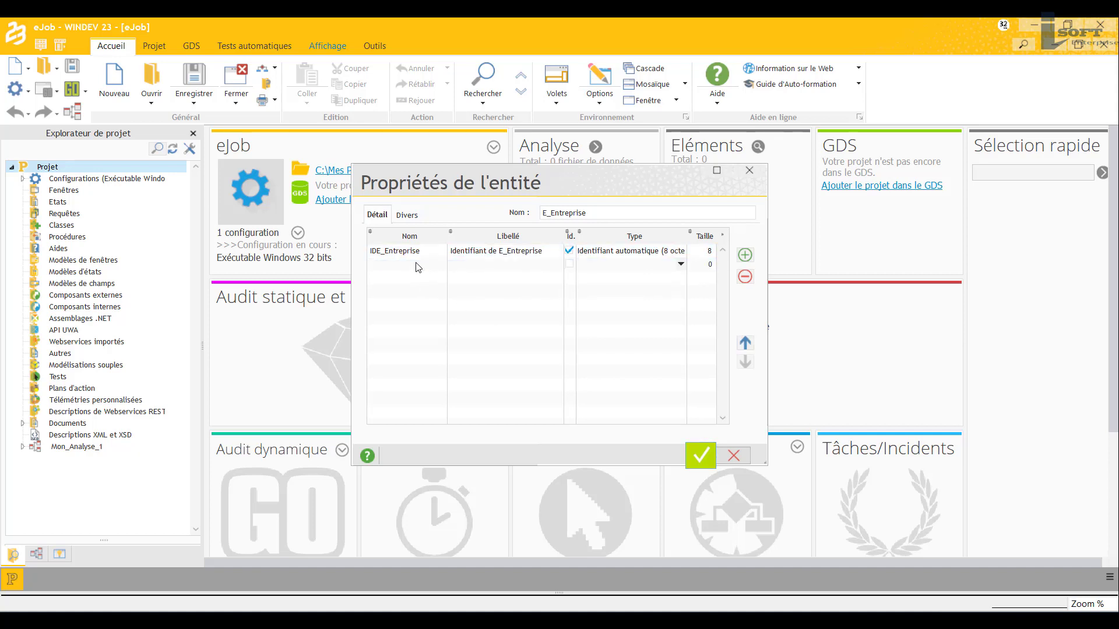
type("Nom_Ese")
left_click(505, 262)
type("Nom de l'entreprise")
left_click(598, 264)
scroll(623, 307, "up", 3)
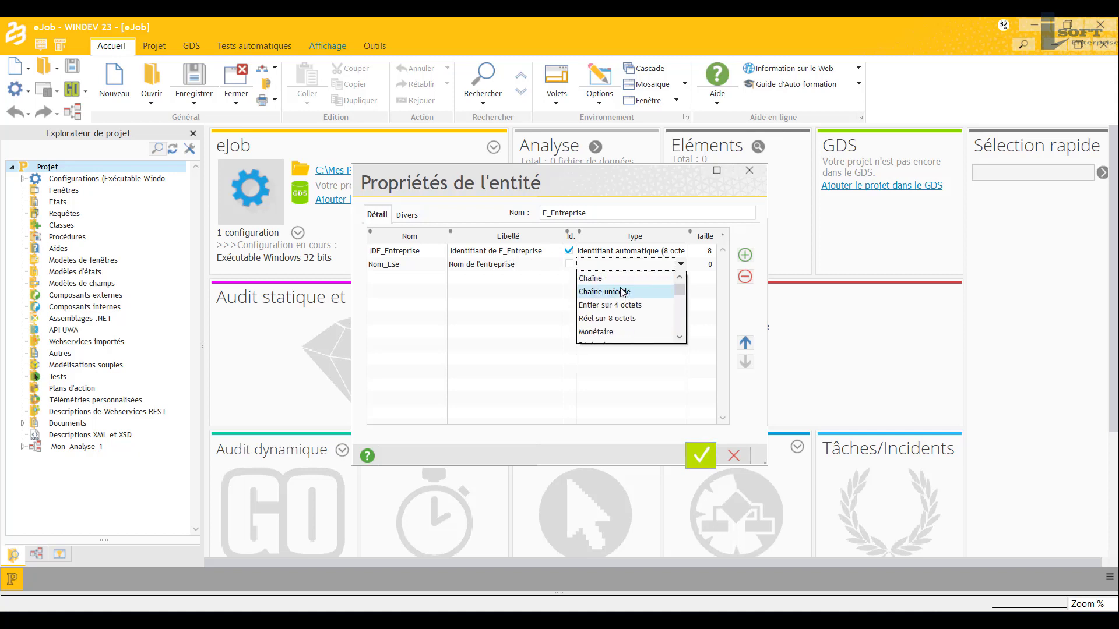
left_click(620, 277)
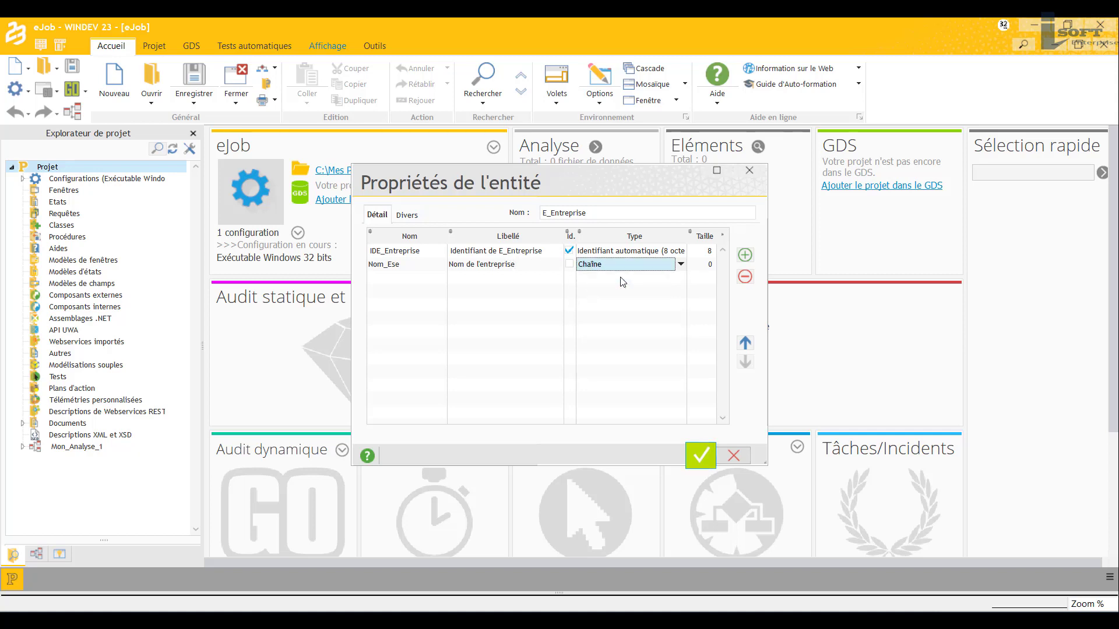
left_click(709, 265)
type("200")
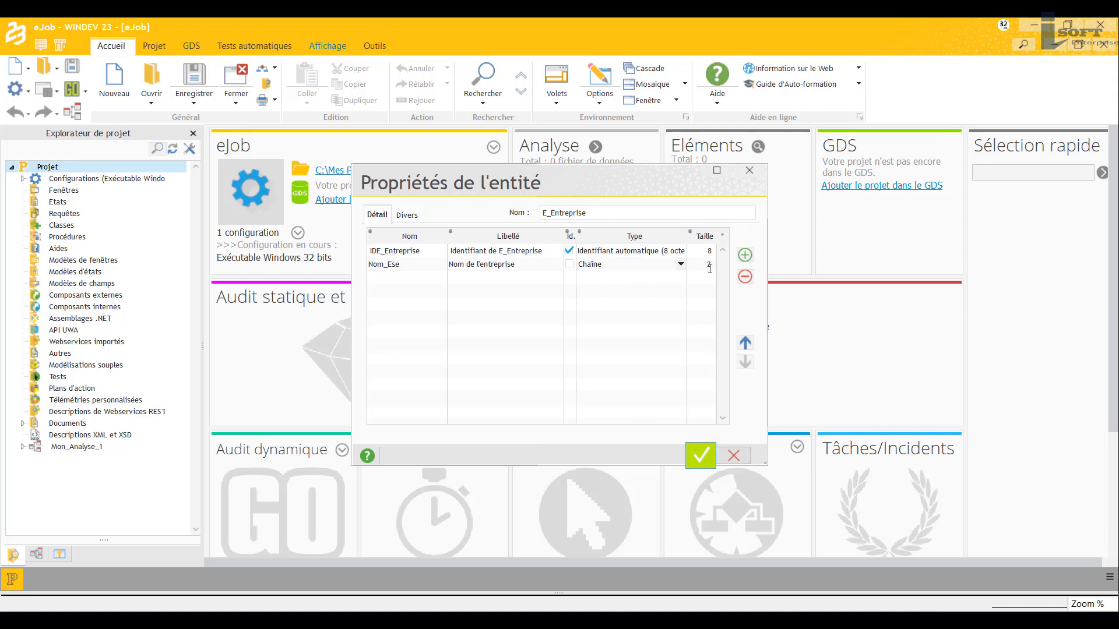
Add the attribute Pays labelled "Pays", of type Chaîne with size 50.
left_click(401, 281)
type("Pays")
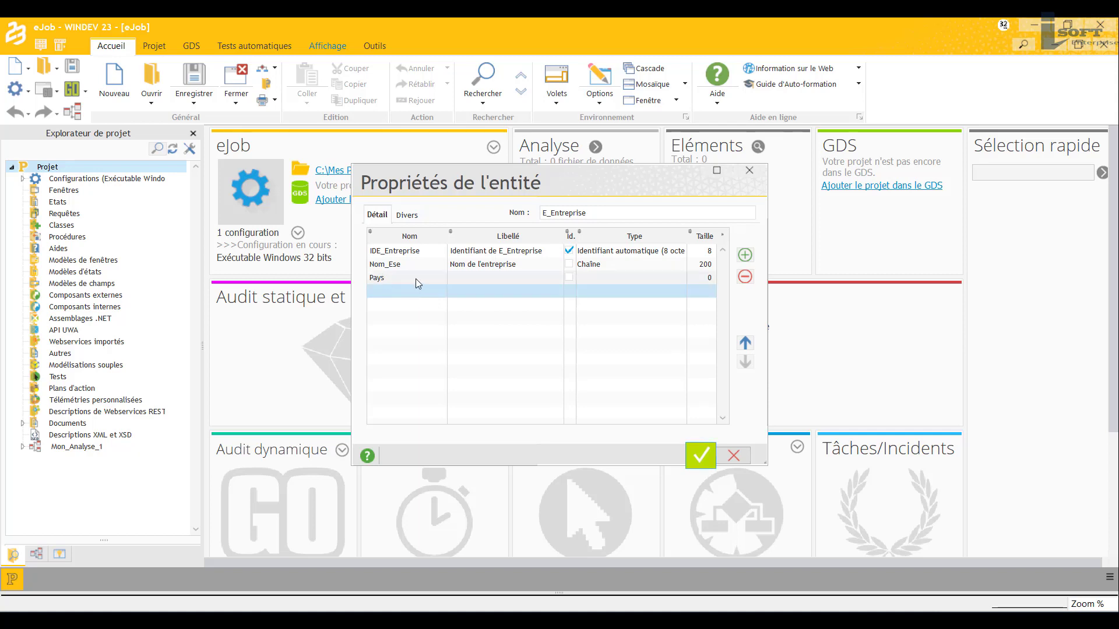
left_click(459, 277)
type("Pays")
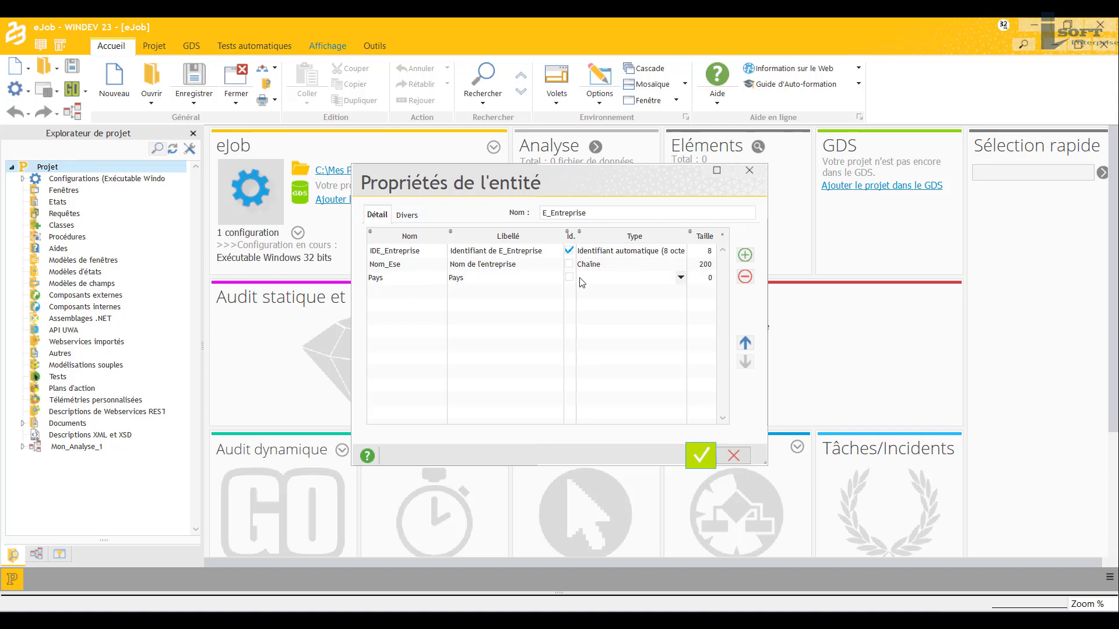
left_click(606, 278)
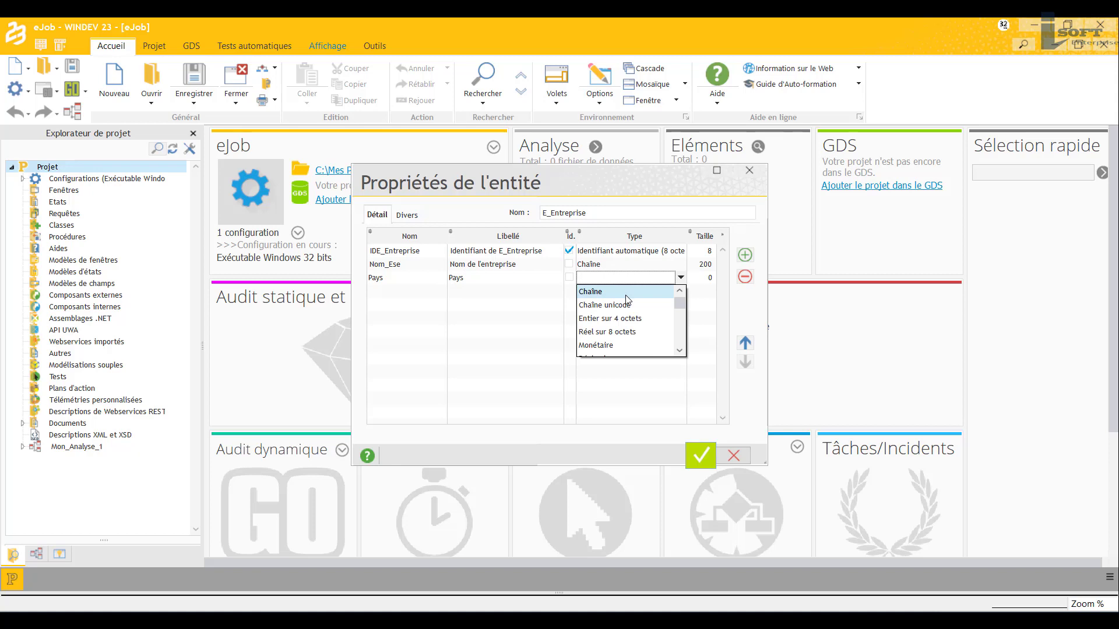
left_click(625, 293)
left_click(709, 277)
type("50")
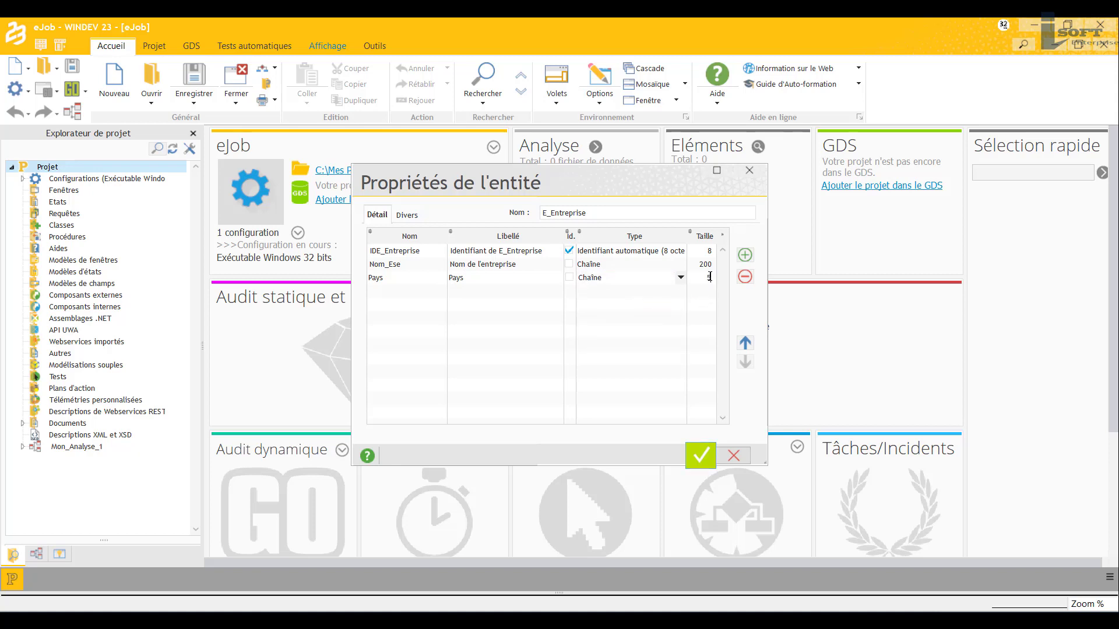
Add the attribute NumTel labelled "N° Tel", of type Chaîne with size 50.
left_click(390, 290)
type("Con")
key("BackSpace")
key("BackSpace")
key("BackSpace")
type("NumTel")
left_click(491, 291)
type("Numéro de")
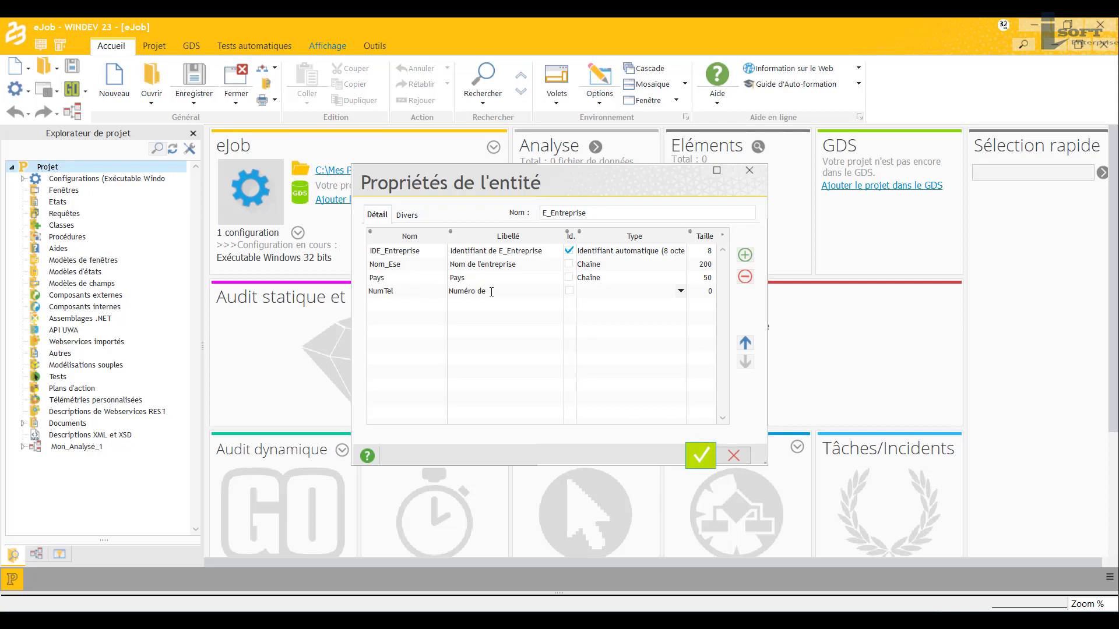
key("BackSpace")
key("BackSpace")
key("BackSpace")
key("BackSpace")
key("BackSpace")
key("BackSpace")
key("BackSpace")
key("BackSpace")
key("BackSpace")
key("BackSpace")
type("N° Tel")
left_click(660, 296)
left_click(649, 308)
left_click(706, 290)
type("50")
Add the attribute Email labelled "Adresse Email", of type Chaîne with size 260.
left_click(392, 310)
type("Email")
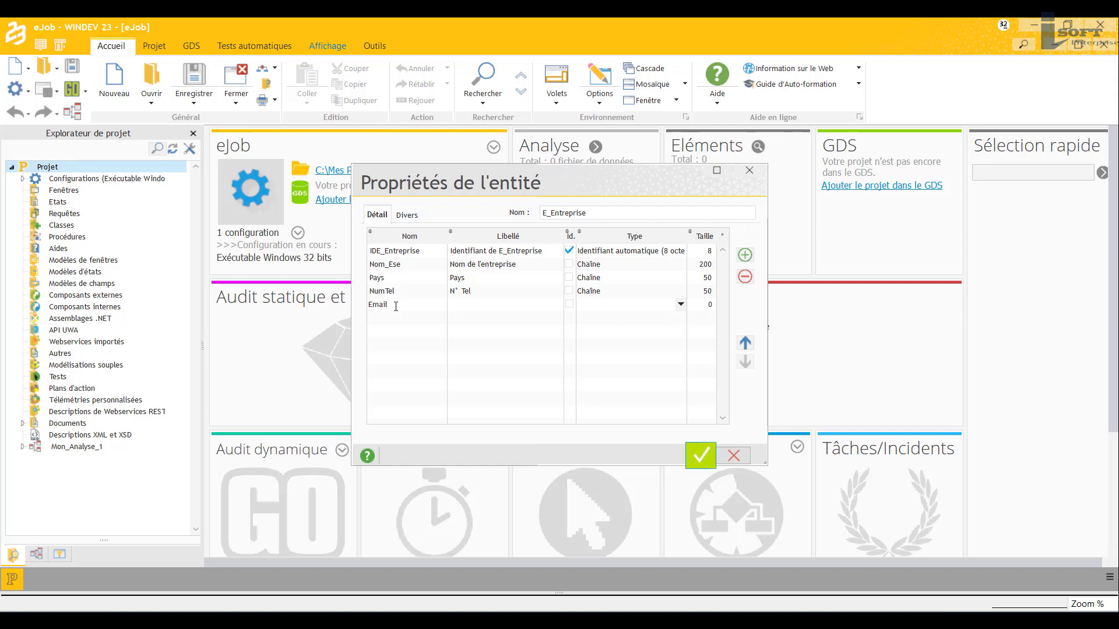
type("Adresse Email")
left_click(680, 304)
left_click(655, 318)
left_click(709, 304)
type("260")
Add the attribute Responsable labelled "Responsable", of type Chaîne with size 200.
left_click(397, 323)
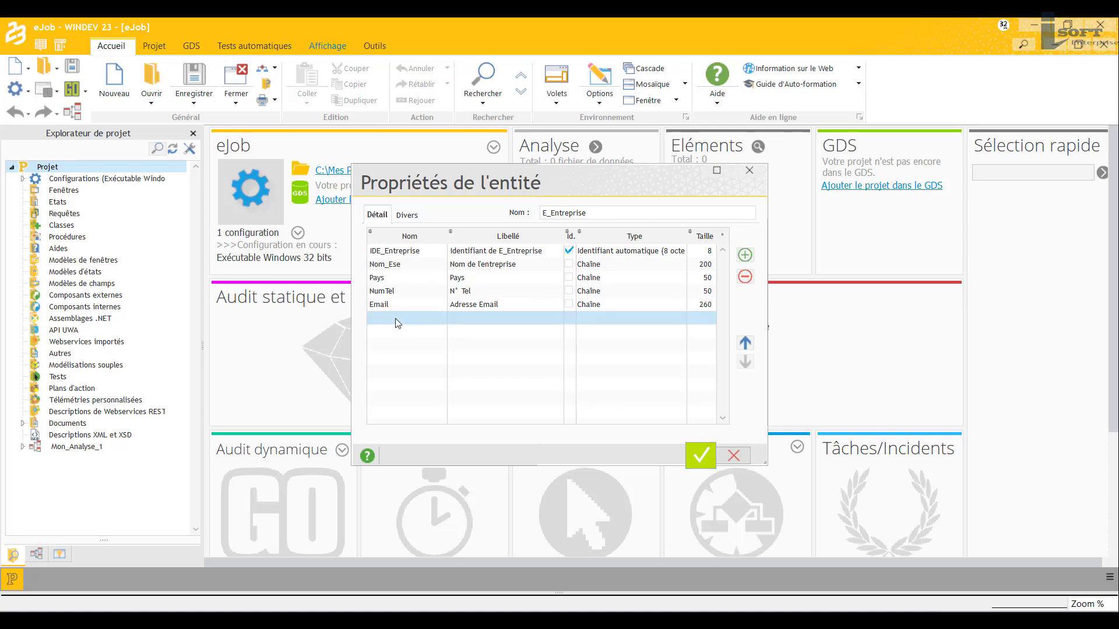
left_click(397, 323)
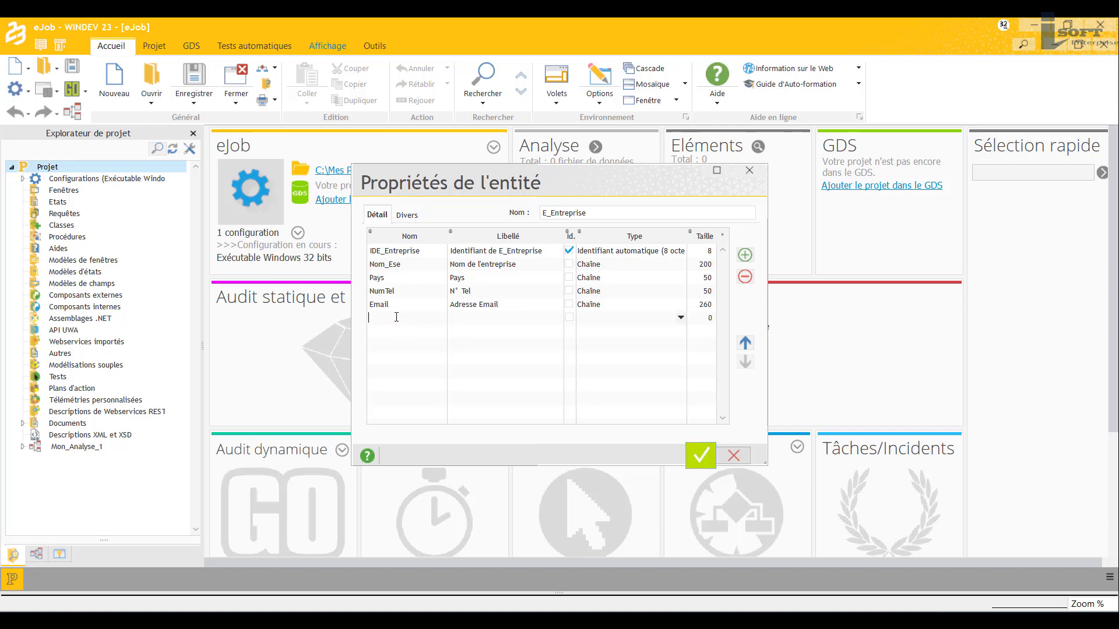
type("Responsable")
key("Return")
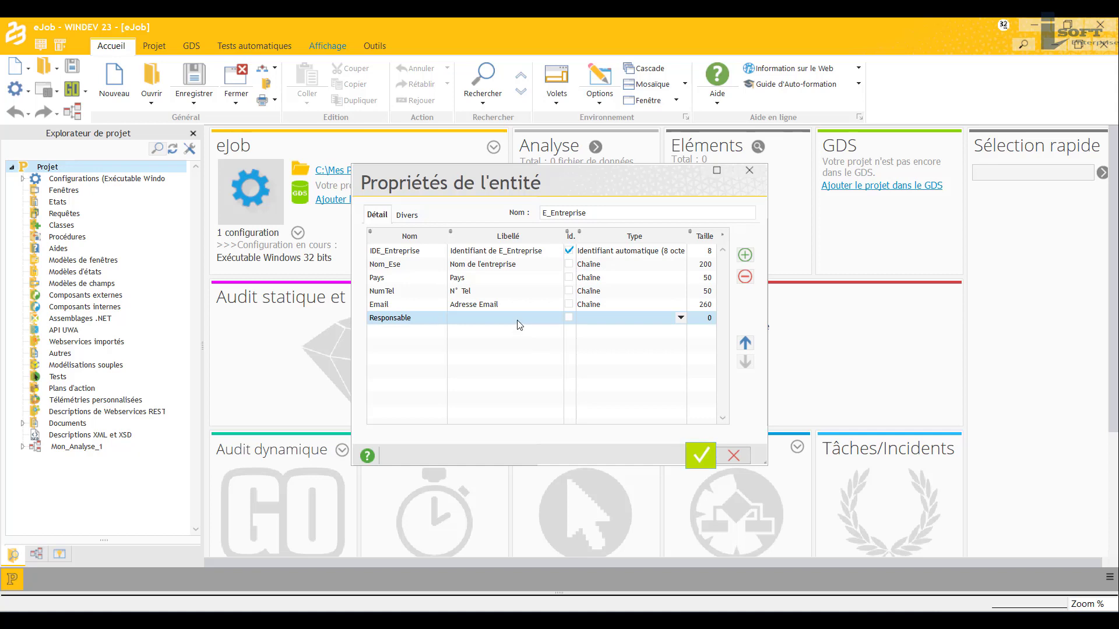
left_click(520, 319)
type("Responsable")
key("Return")
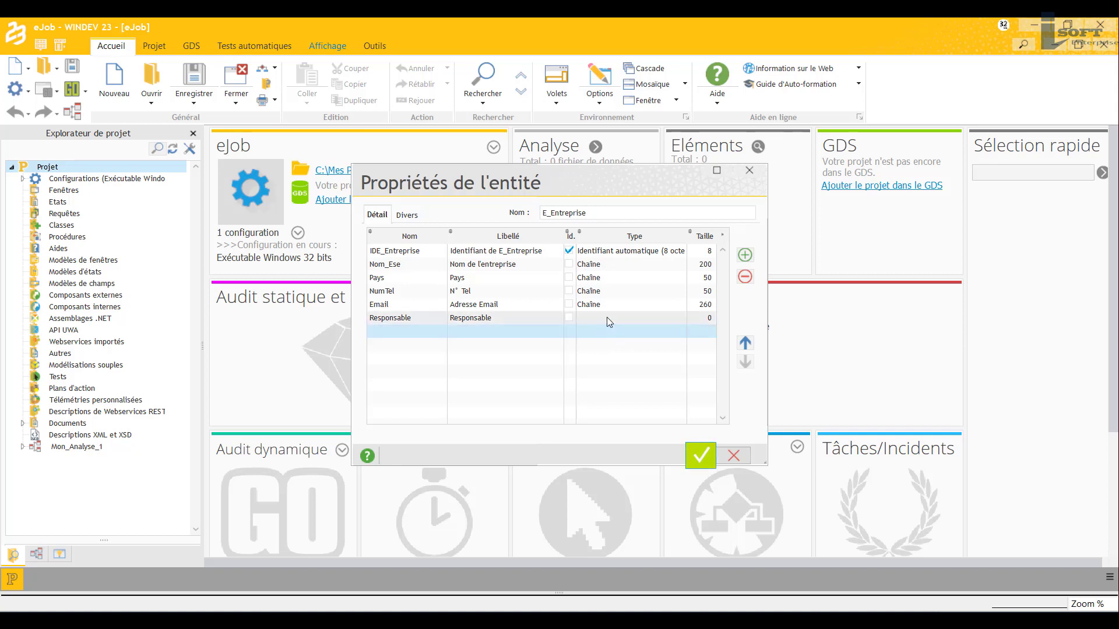
left_click(607, 320)
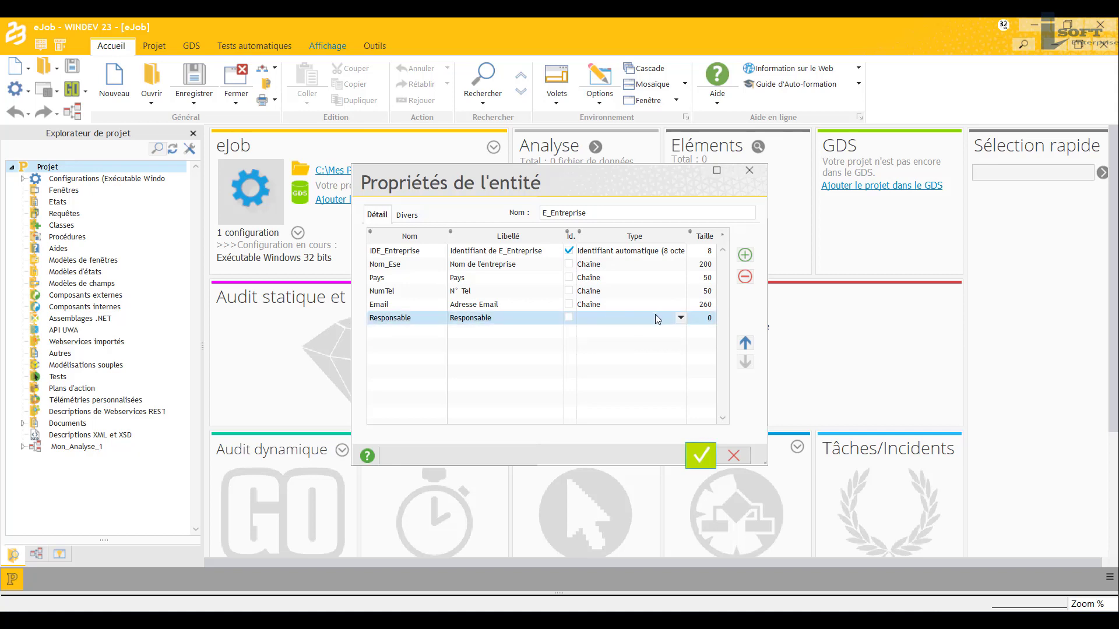
left_click(680, 317)
left_click(617, 332)
left_click(709, 317)
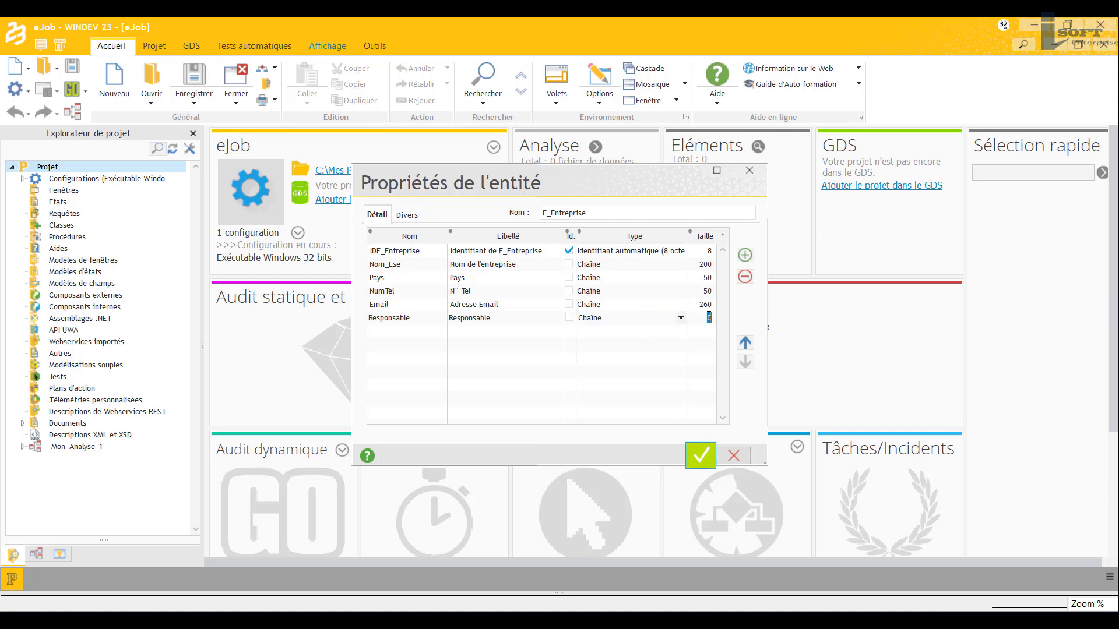
type("200")
left_click(389, 376)
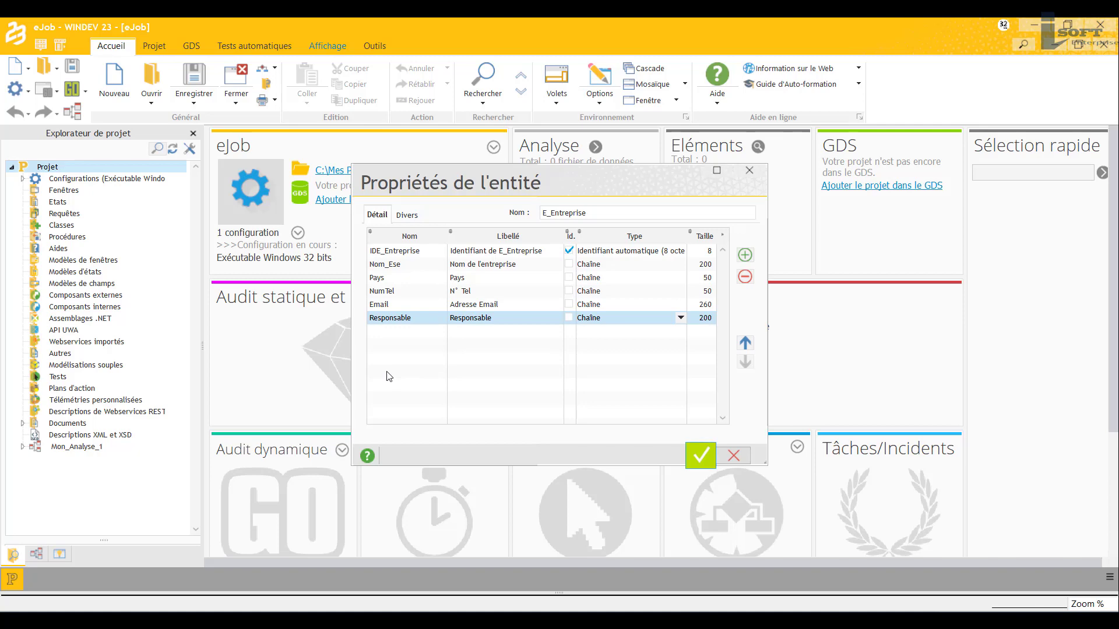
Validate and save the E_Entreprise properties, and move the entity to the upper-left corner of the diagram.
left_click(700, 456)
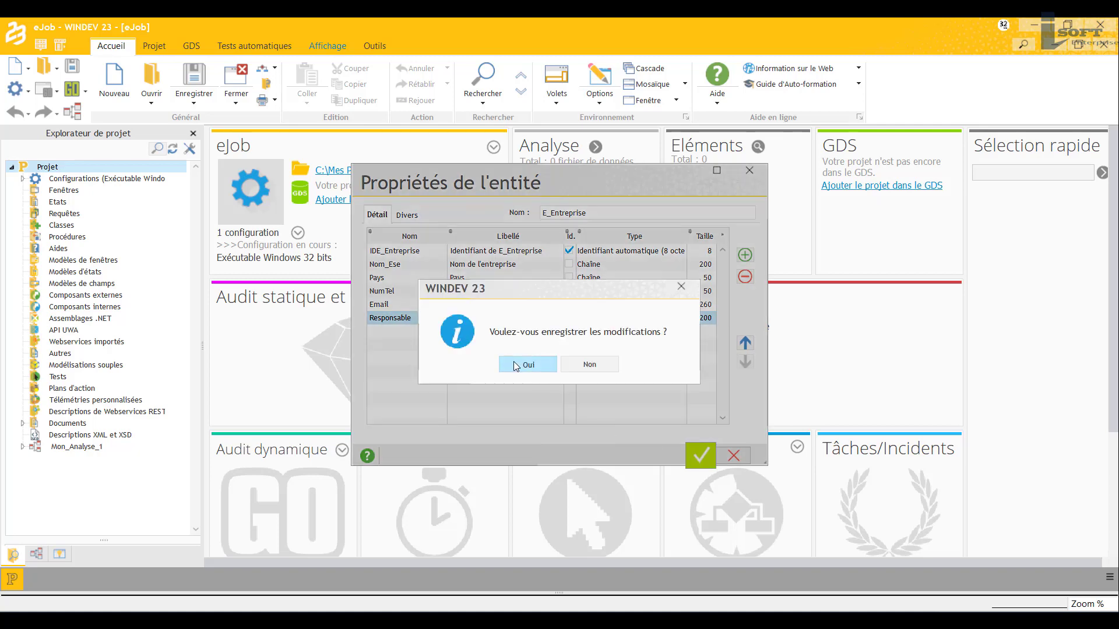
left_click(514, 366)
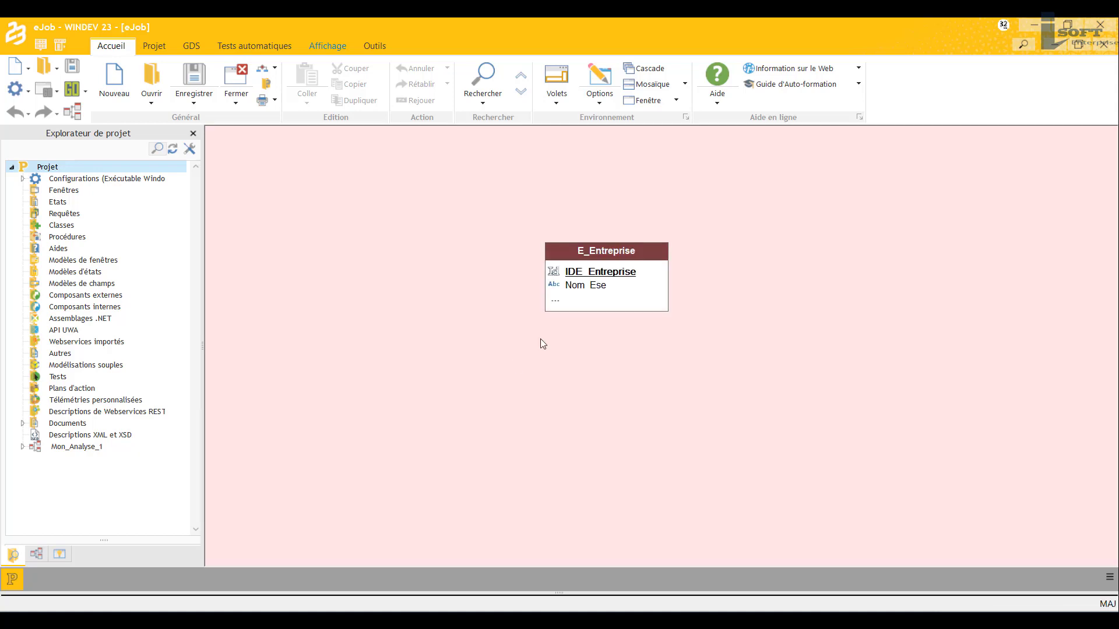
left_click_drag(616, 256, 312, 163)
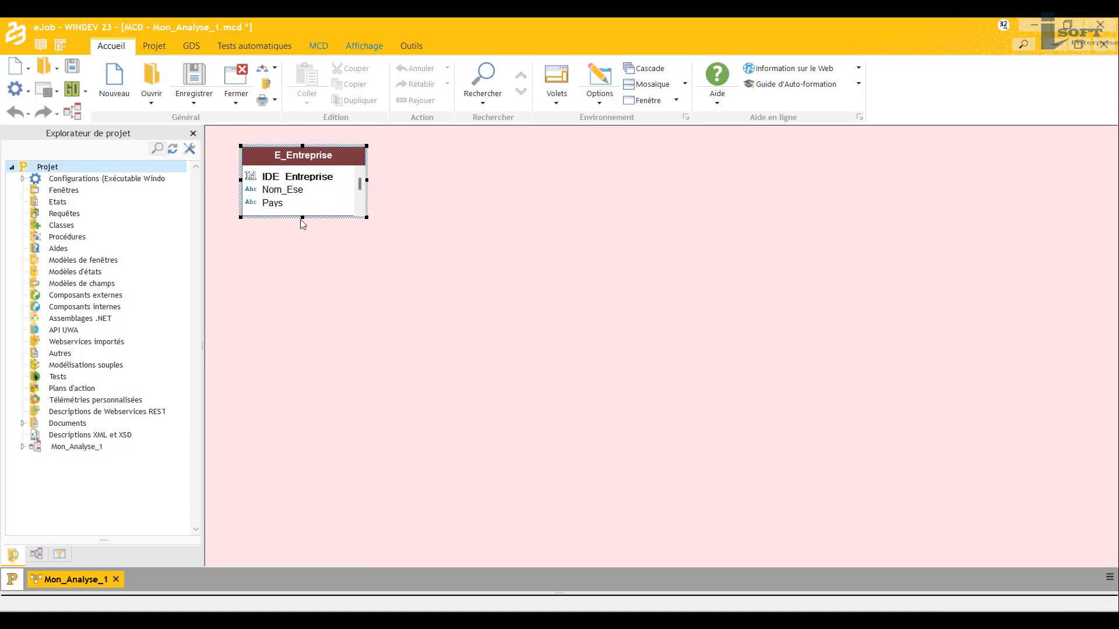
Enlarge the E_Entreprise entity downwards so that all its attributes fit, and save the diagram.
left_click_drag(302, 218, 303, 263)
left_click(303, 317)
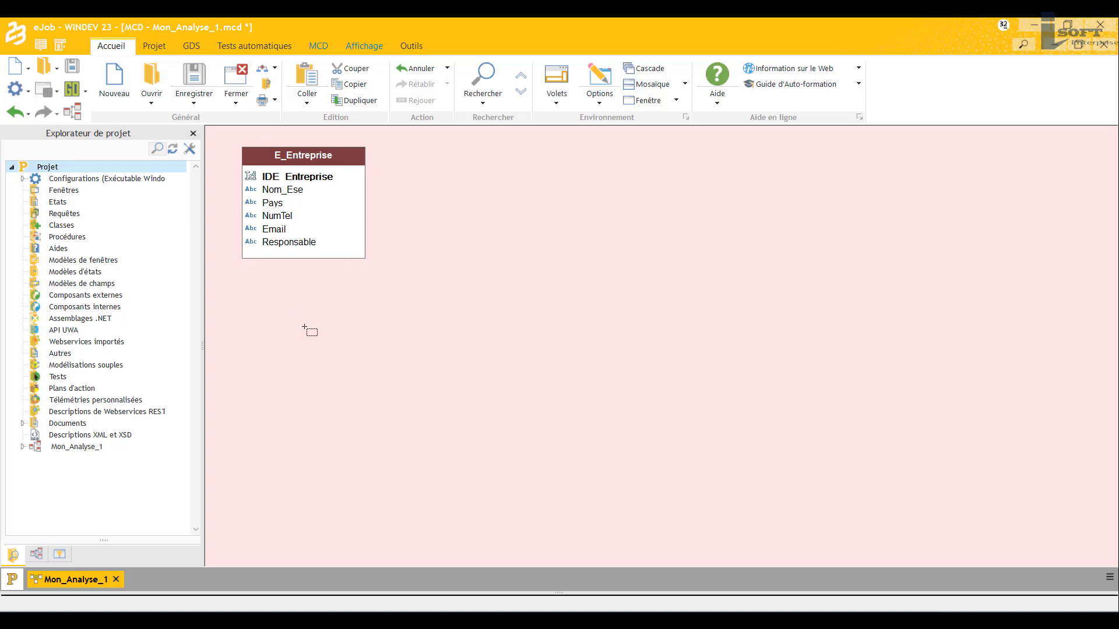
key("ctrl+s")
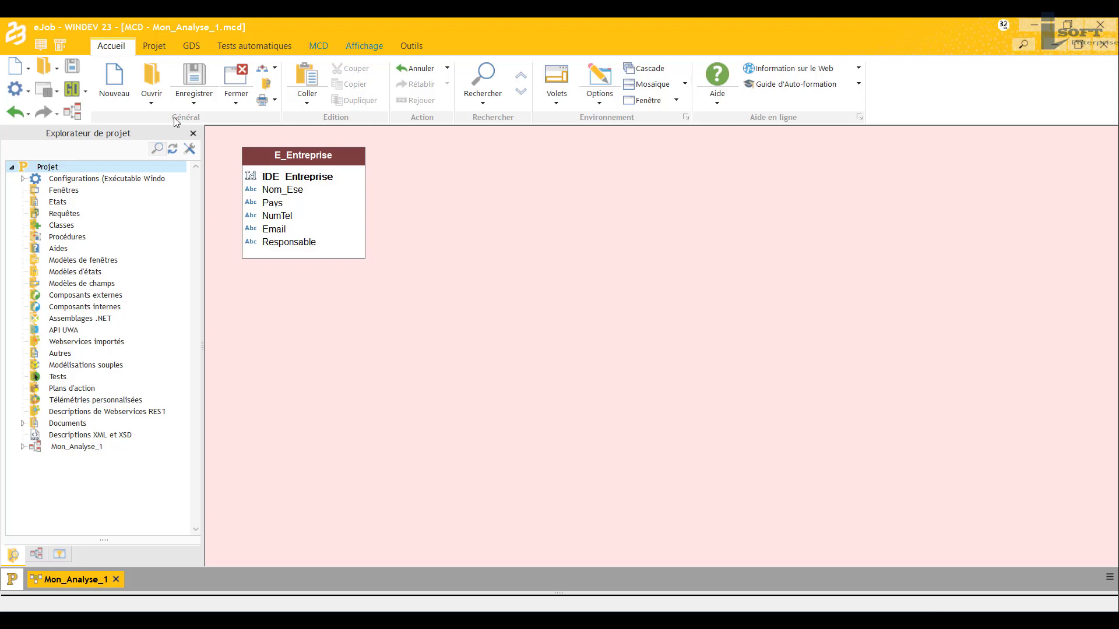
View the logical data model of Mon_Analyse_1 and return to its conceptual model.
left_click(119, 78)
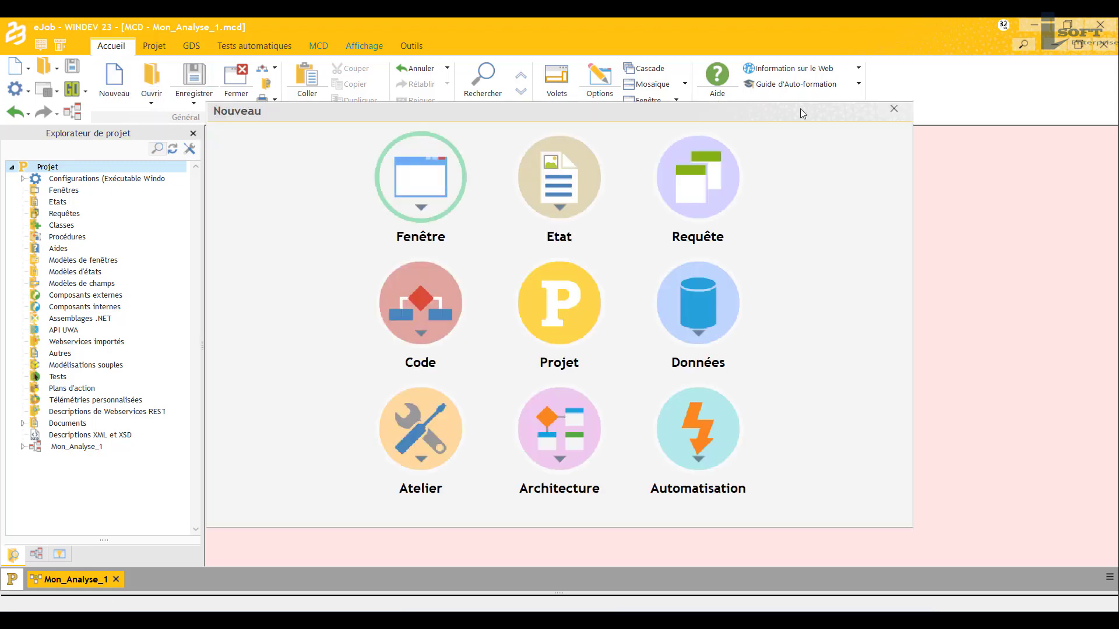
left_click(893, 108)
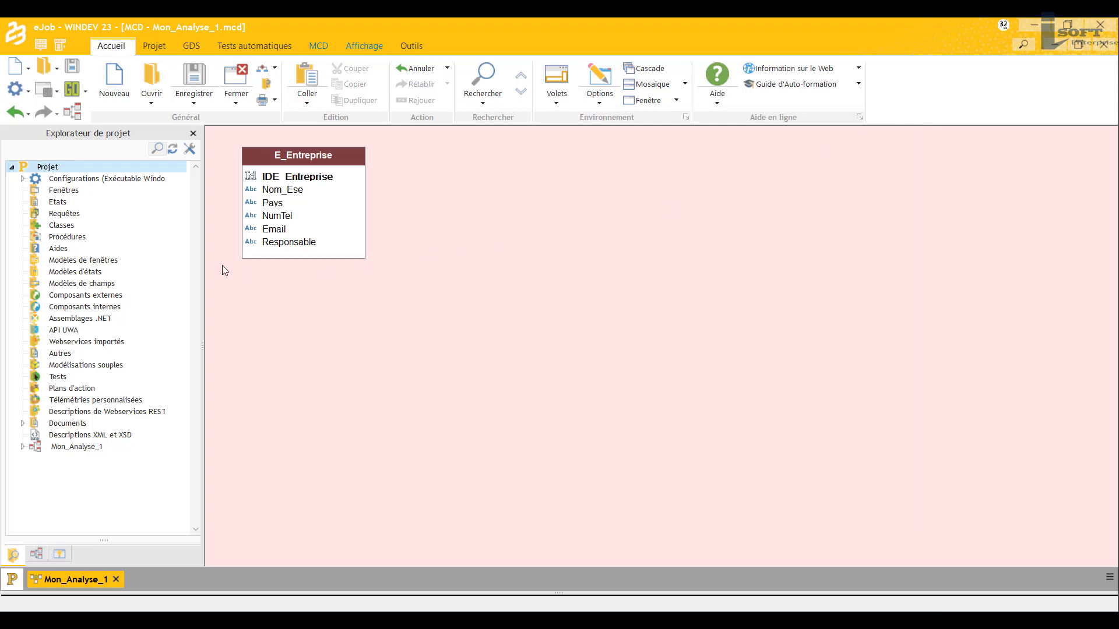
left_click(75, 117)
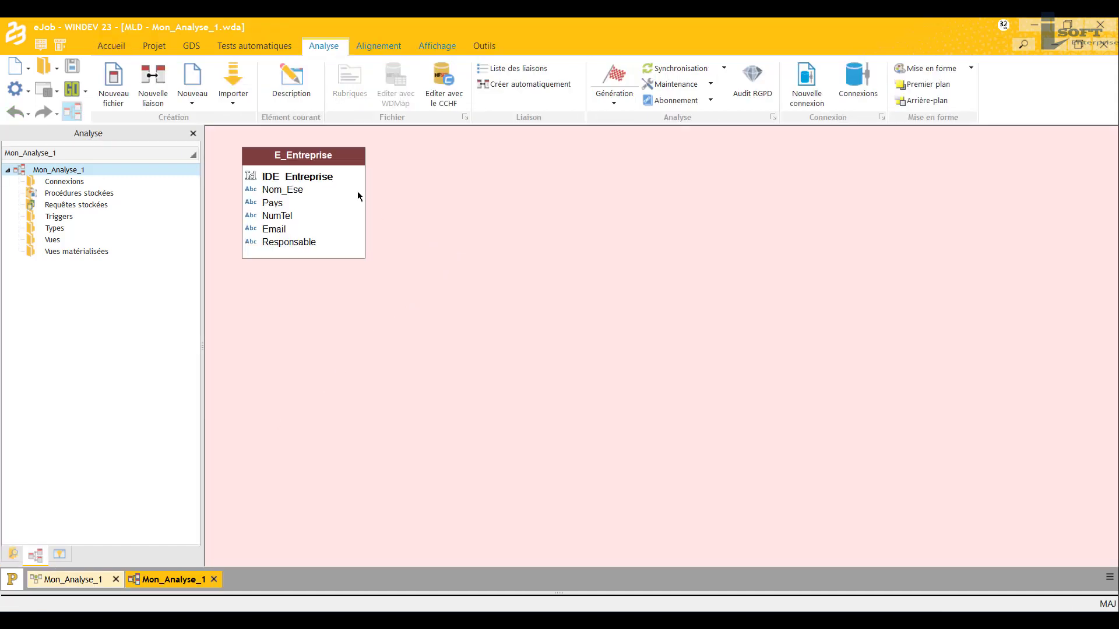
key("ctrl+Tab")
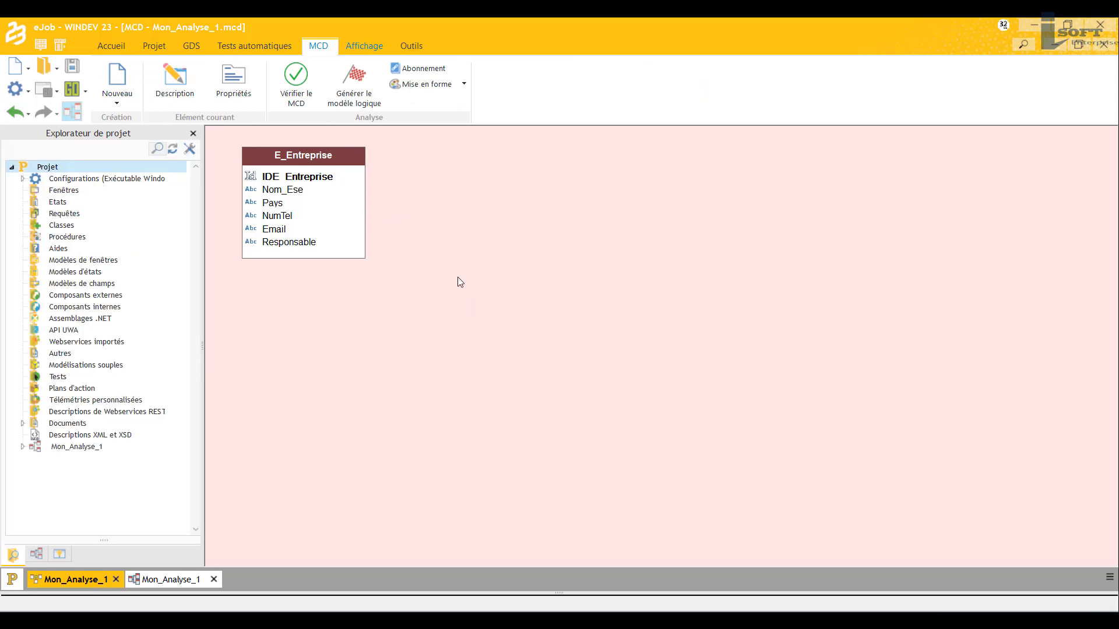
Create an entity named E_OffresEmplois with an automatic identifier and place it in the diagram.
left_click(122, 101)
left_click(129, 117)
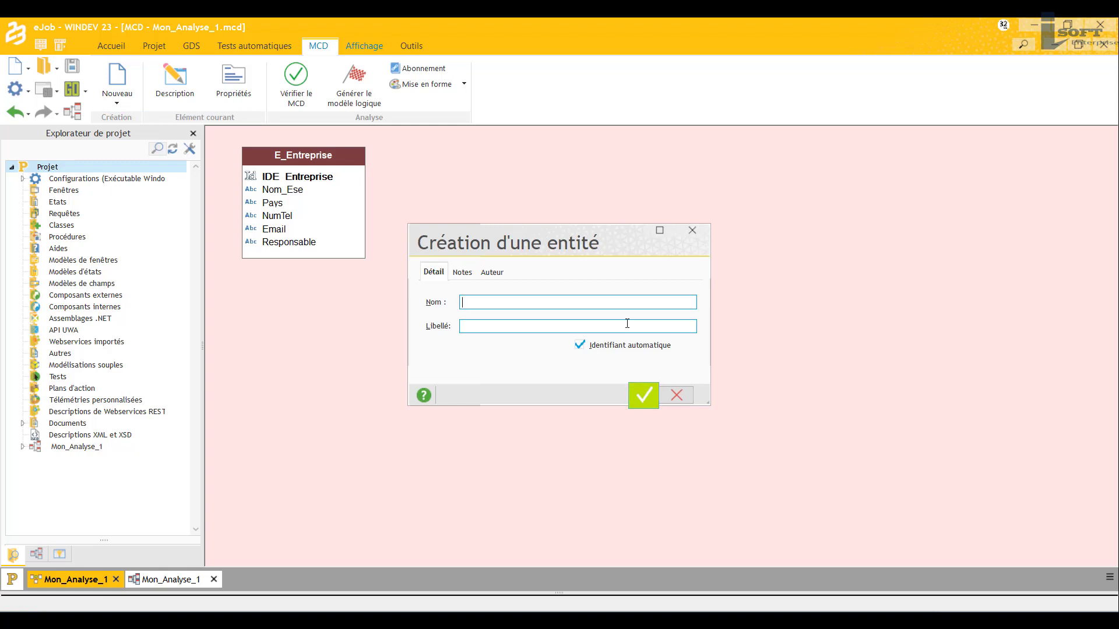
type("E")
type("_OffresEmplois")
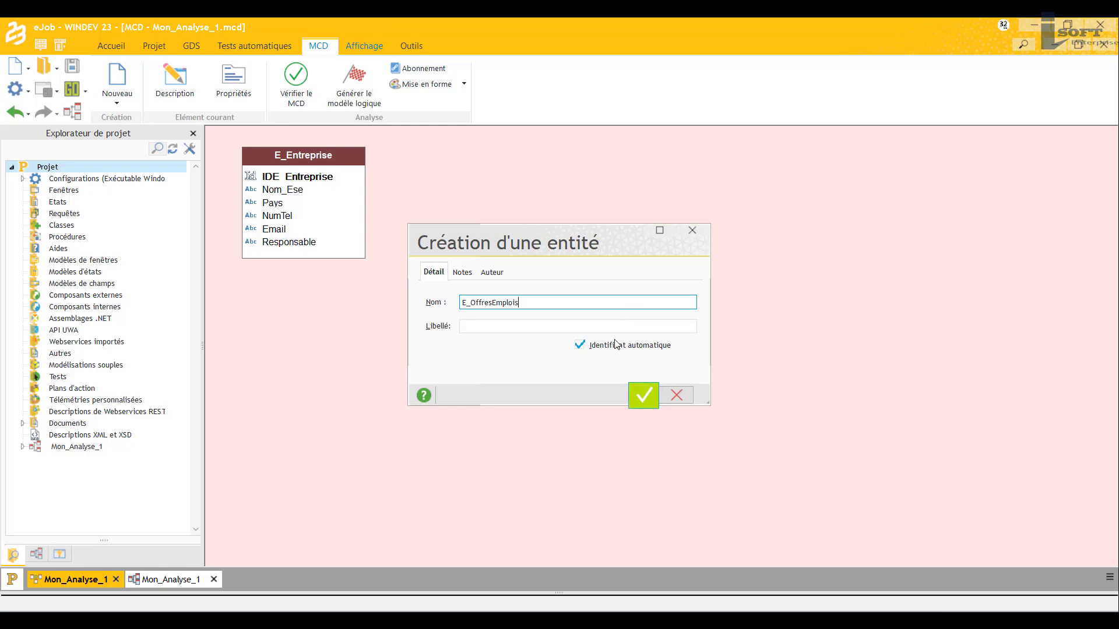
left_click(641, 395)
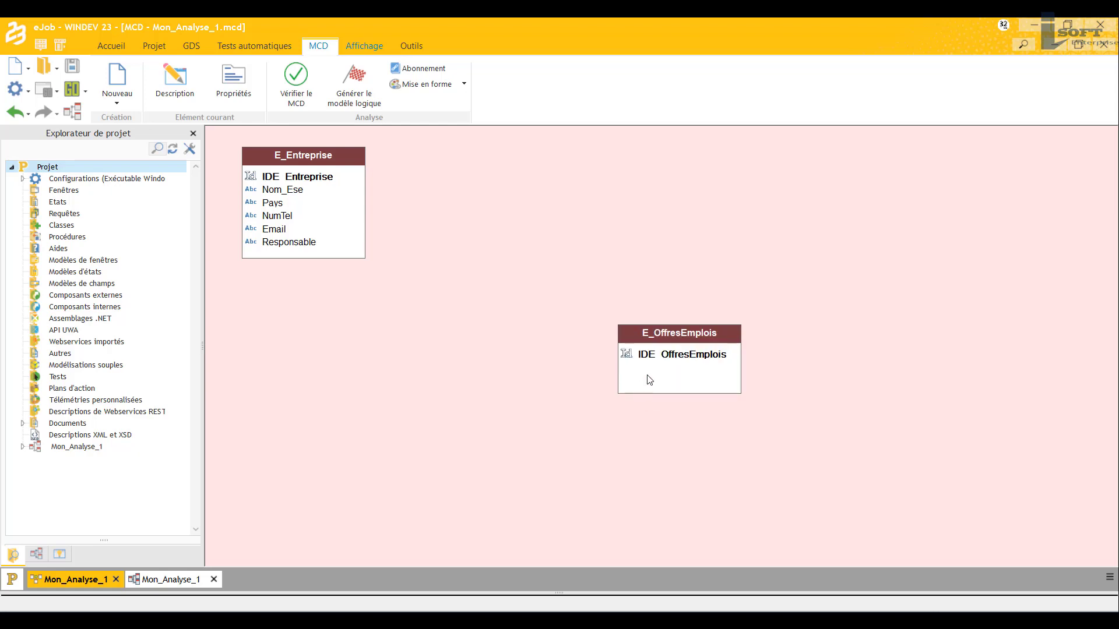
Check the identifier in the E_OffresEmplois properties without changing it, and delete the entity from the diagram.
double_click(641, 394)
left_click(401, 265)
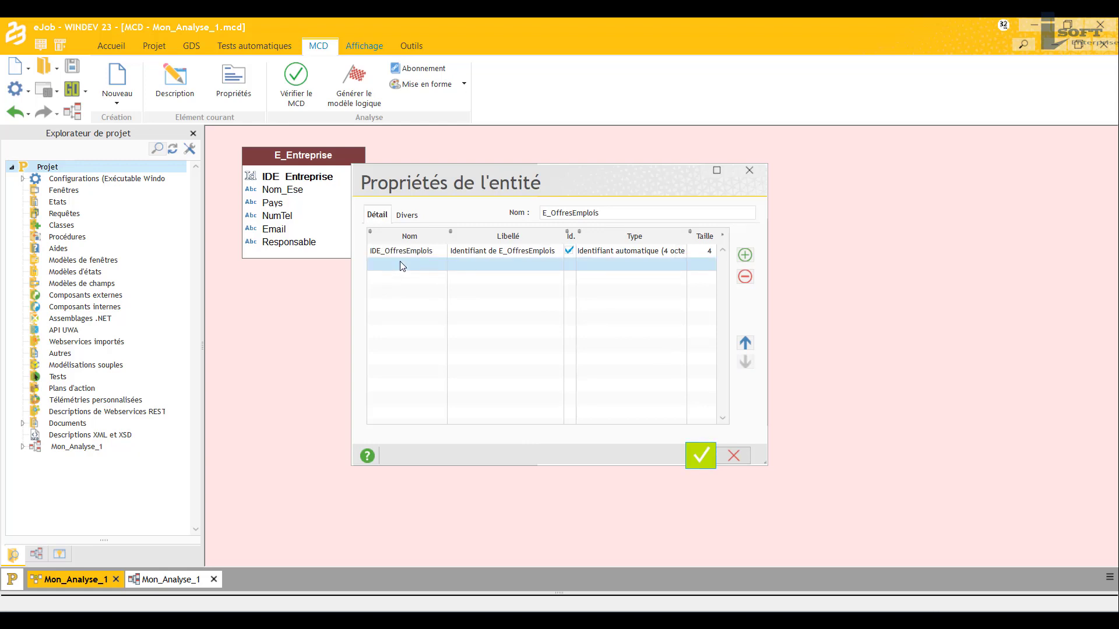
left_click(406, 252)
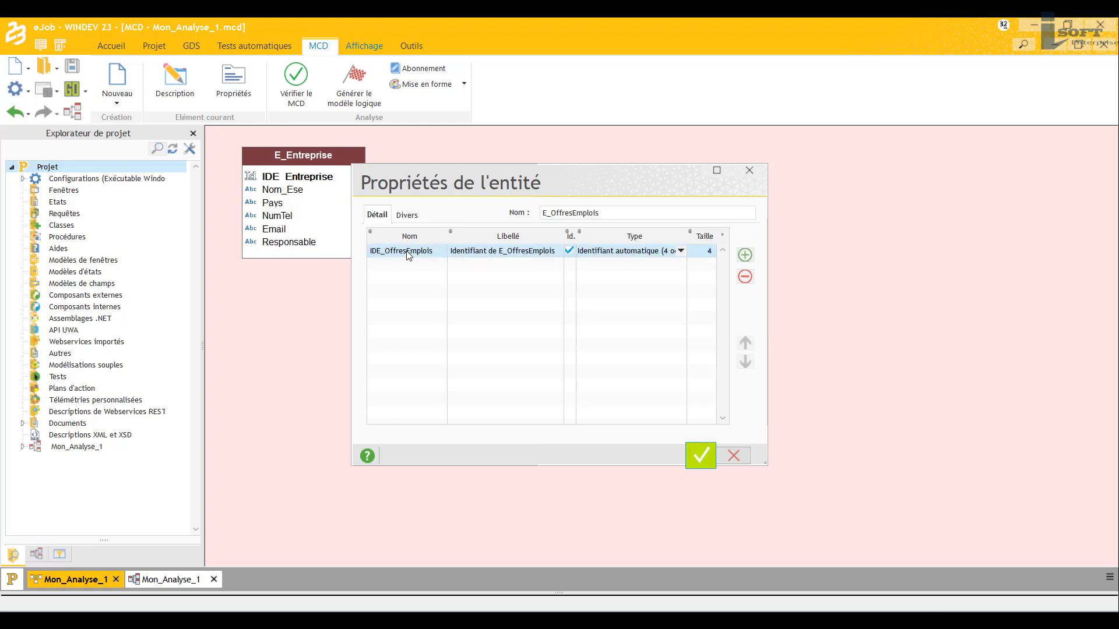
left_click(411, 252)
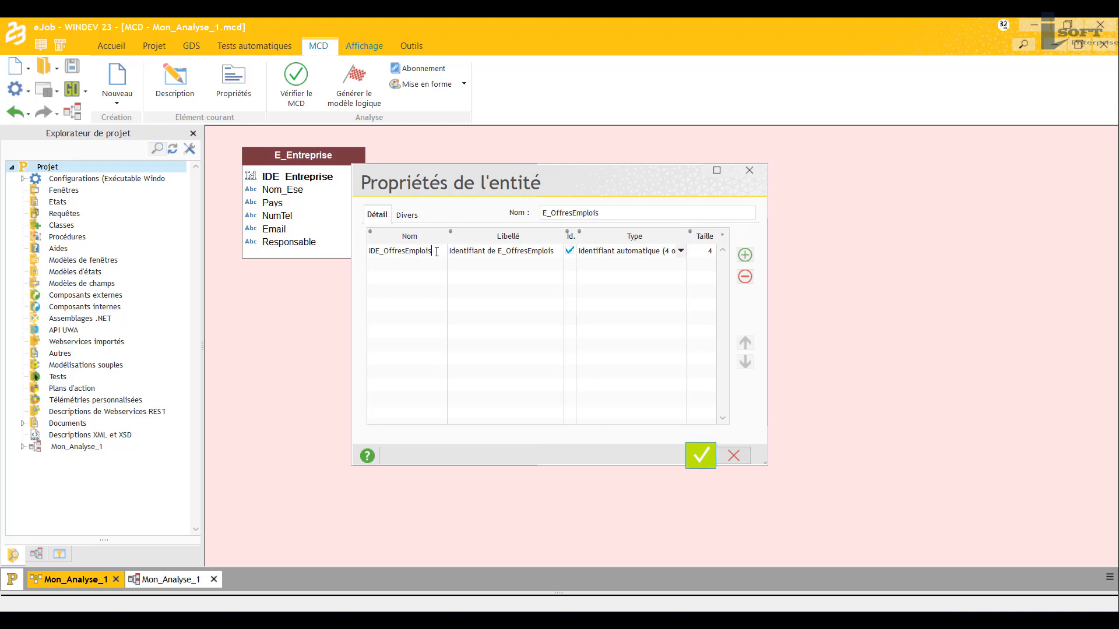
left_click(755, 171)
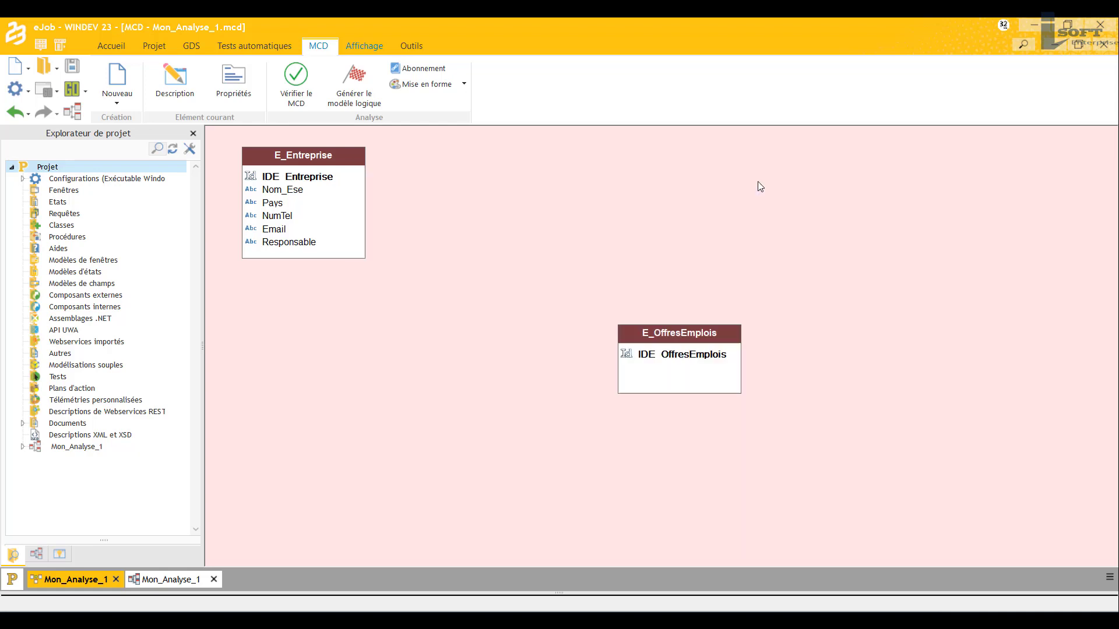
left_click(700, 334)
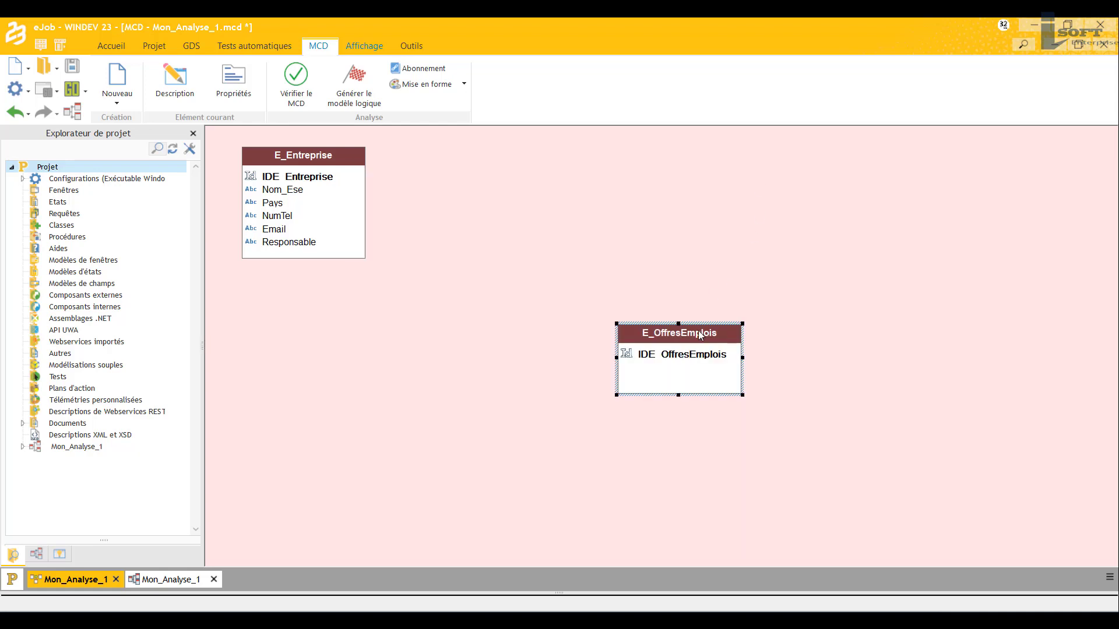
key("Delete")
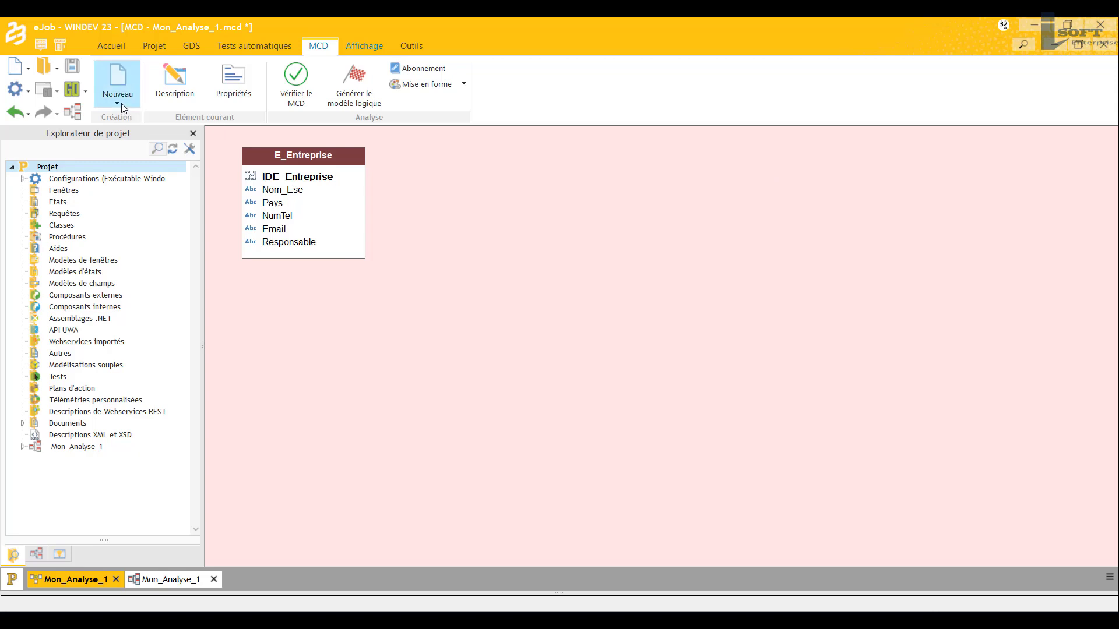
Create the E_OffresEmplois entity again with an automatic identifier.
left_click(121, 103)
left_click(139, 119)
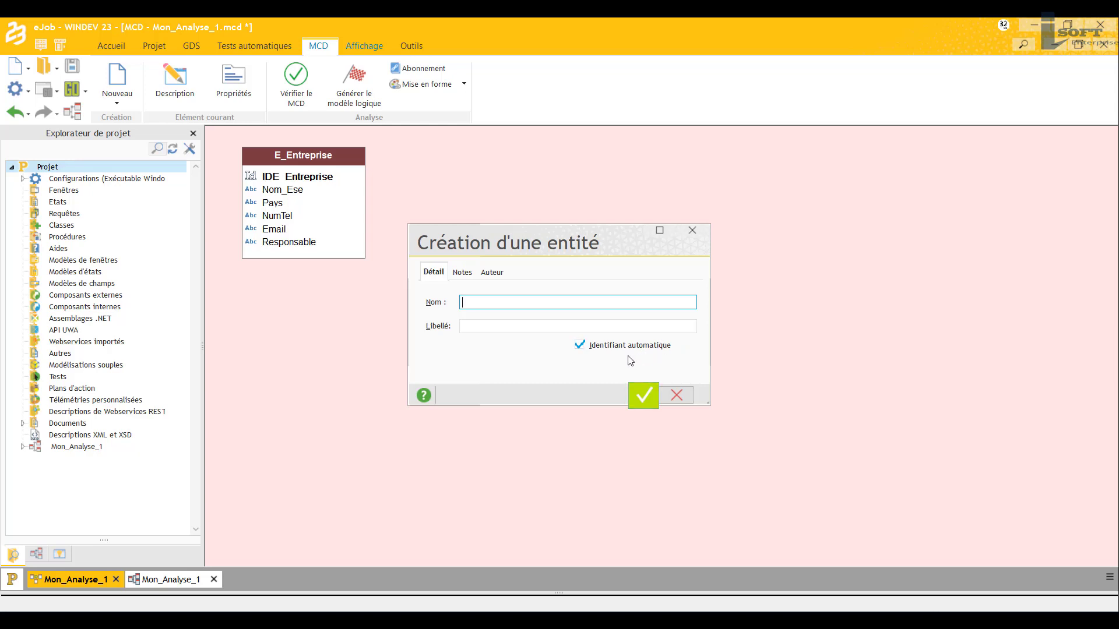
type("E_OffresEmplois")
left_click(644, 396)
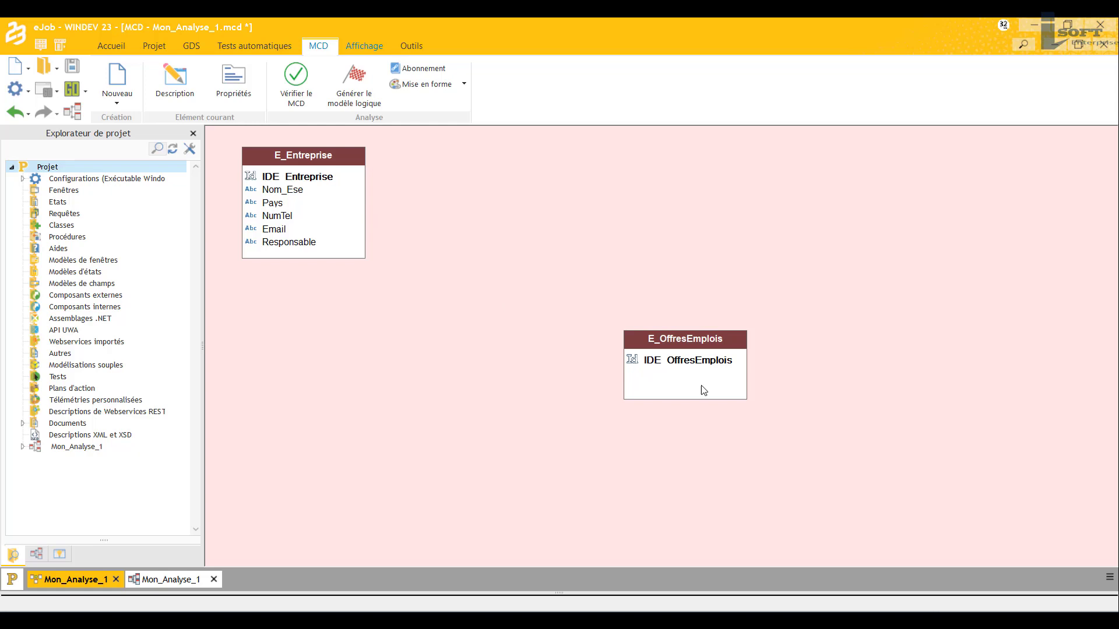
Remove the recreated E_OffresEmplois entity from the conceptual model.
left_click(721, 382)
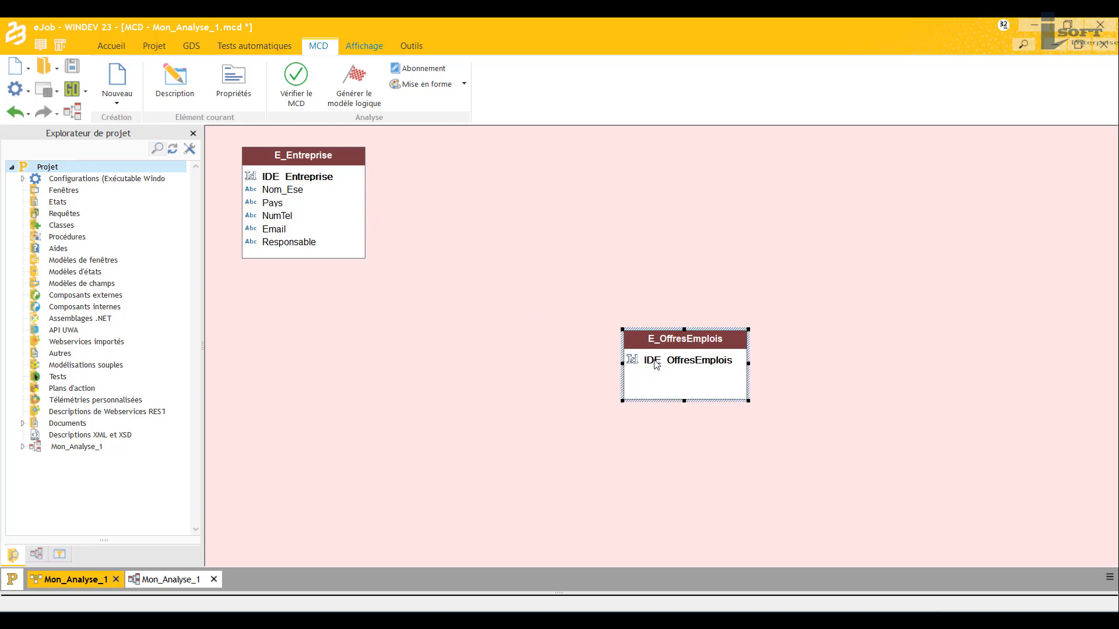
left_click(559, 292)
left_click(687, 374)
left_click(641, 282)
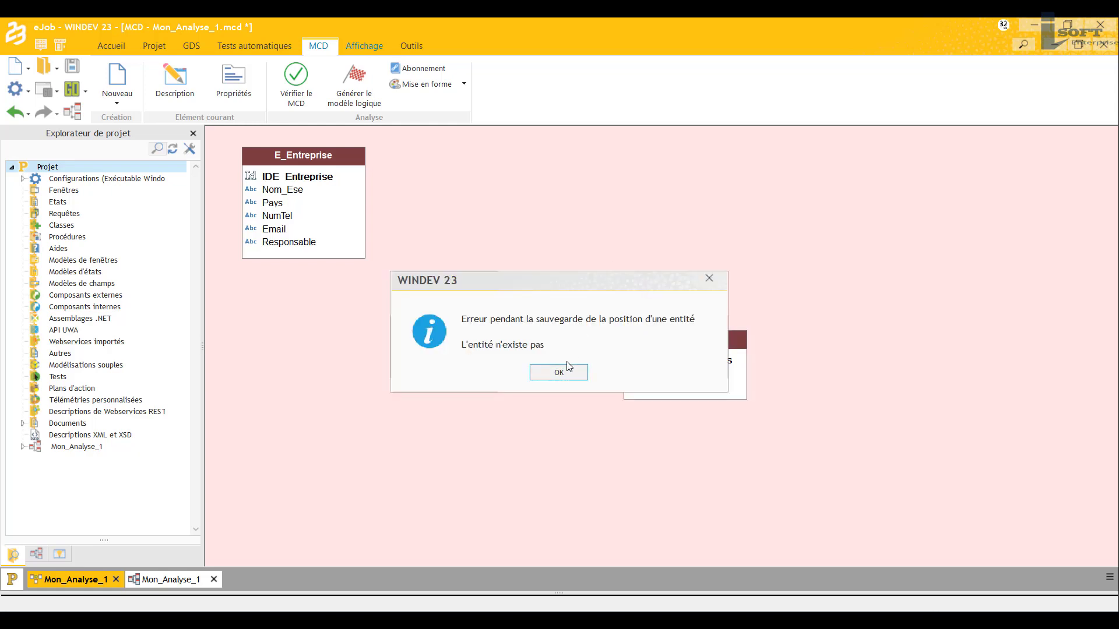
left_click(565, 369)
left_click(694, 357)
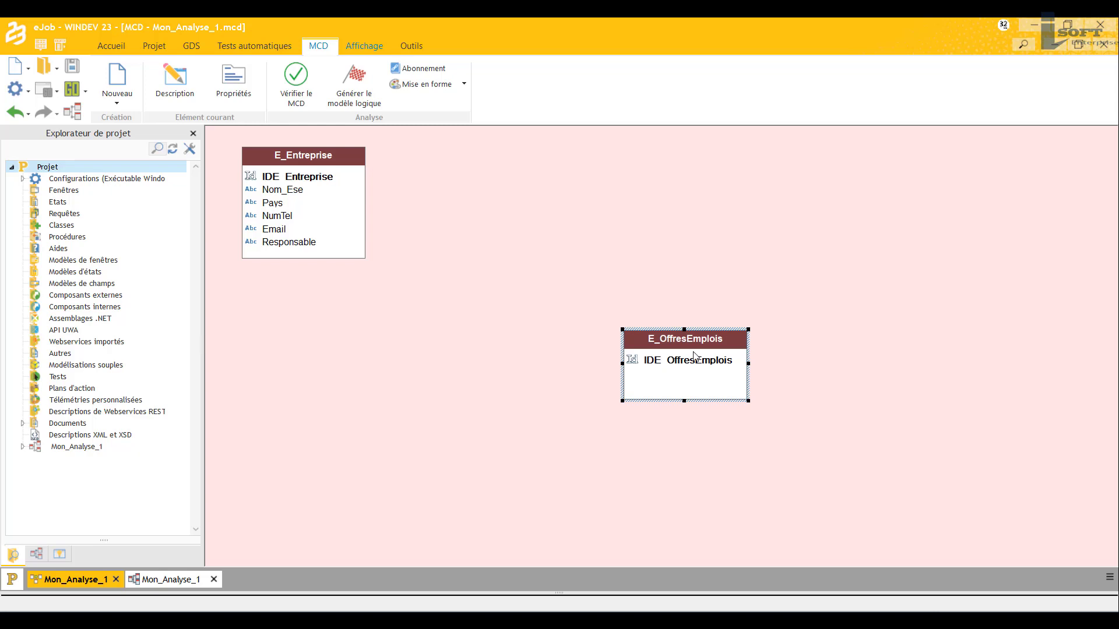
left_click(647, 297)
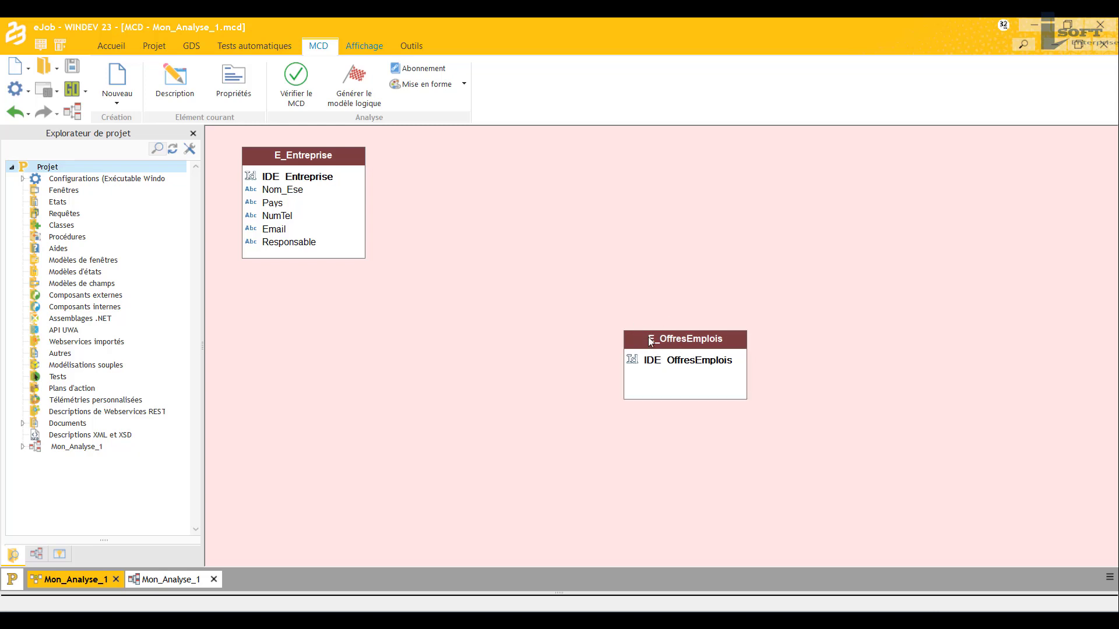
left_click(660, 354)
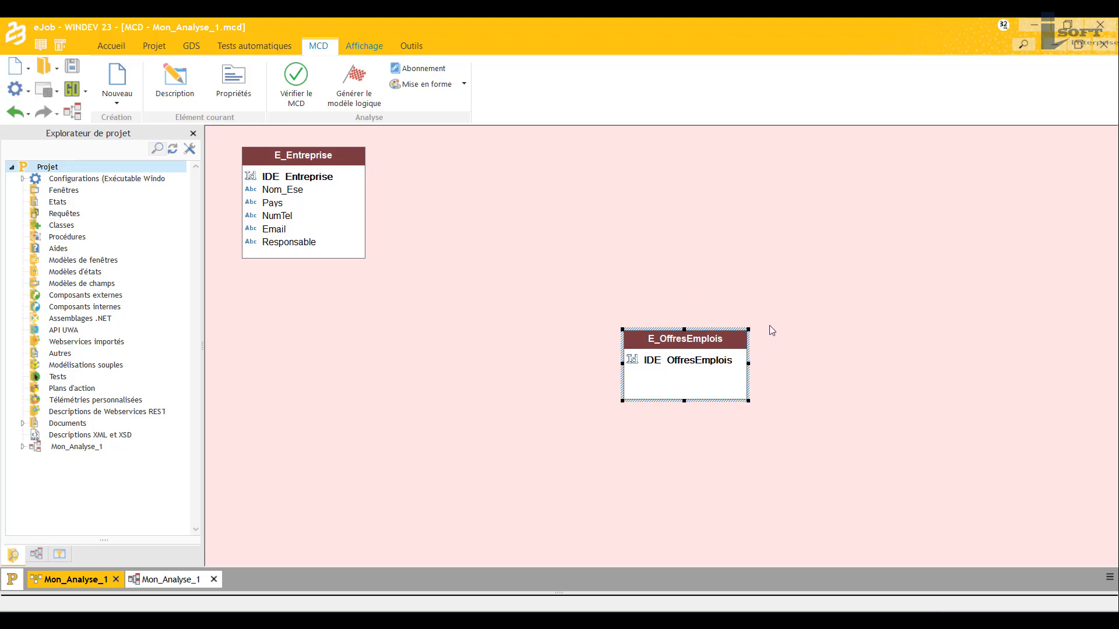
key("Delete")
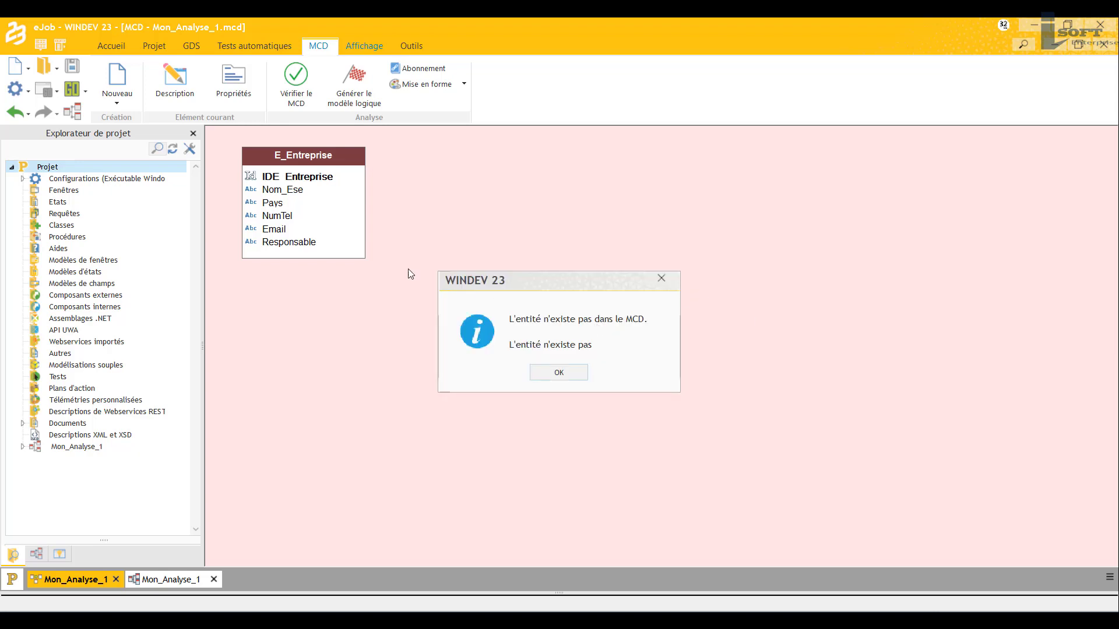
left_click(559, 373)
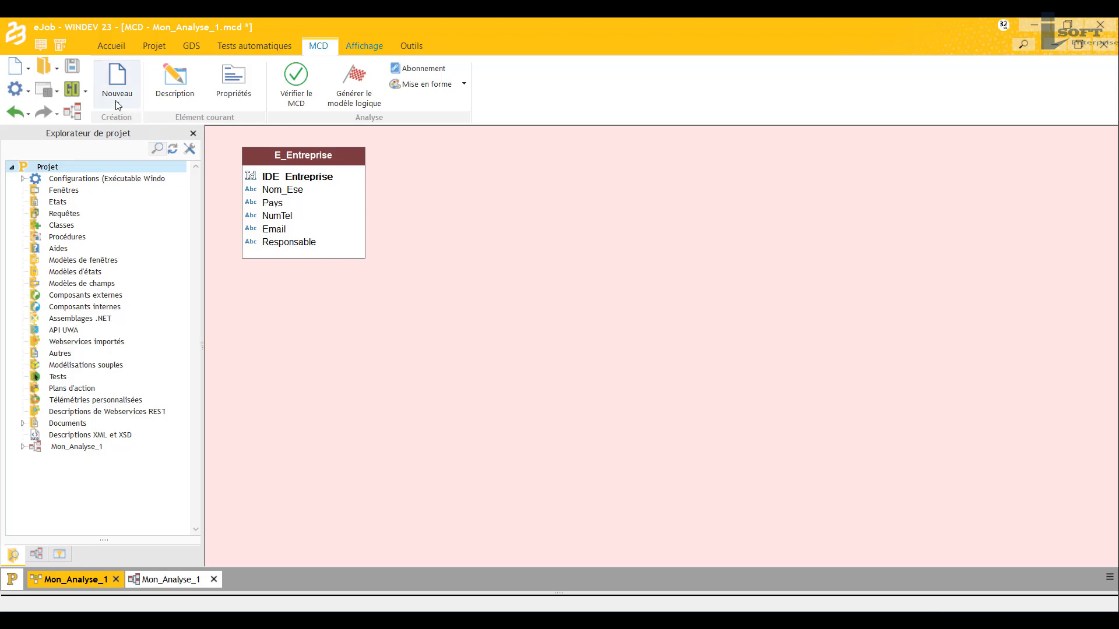
Create an entity named E_Offres with an automatic identifier.
left_click(118, 93)
left_click(146, 118)
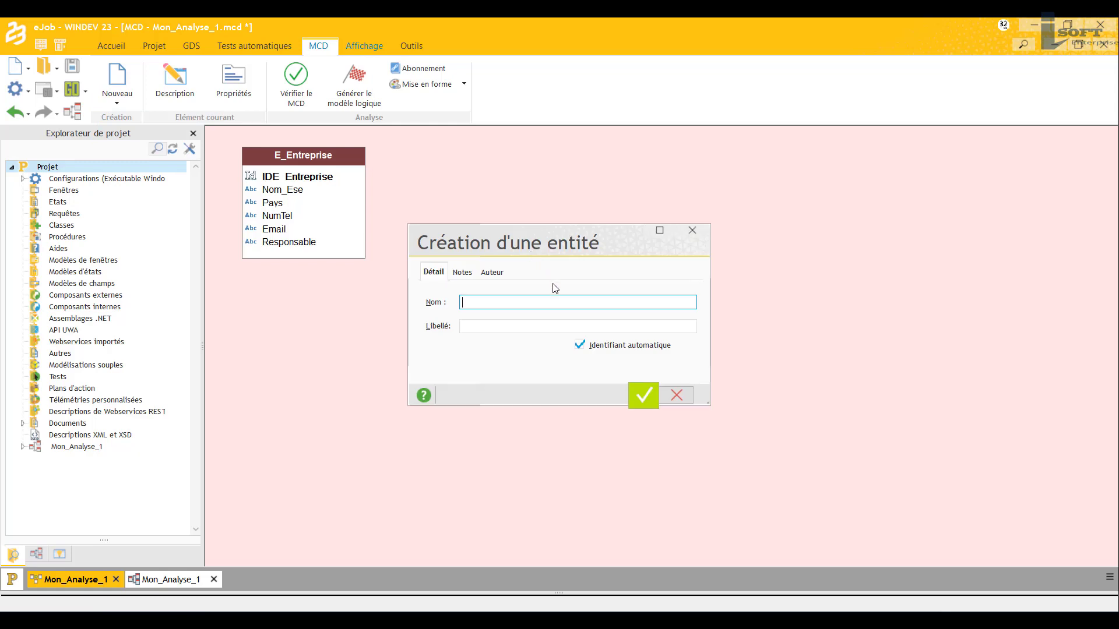
type("E_Offres")
key("Return")
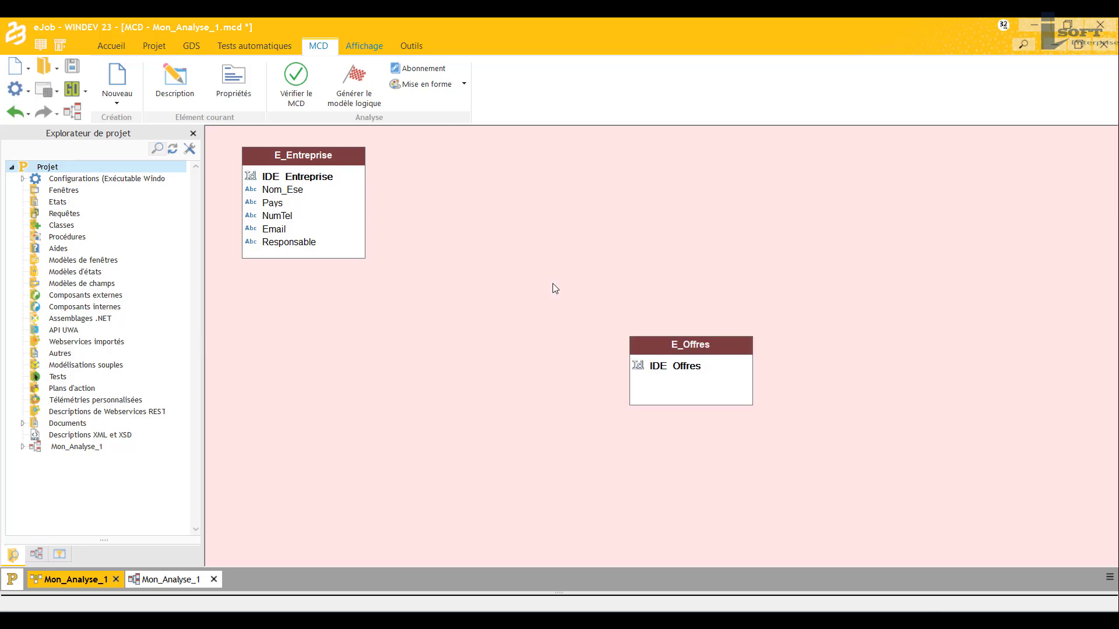
Add the attribute Code_Emplois labelled "Code de l'offre" to E_Offres, and set the size of IDE_Offres to 8.
left_click(385, 264)
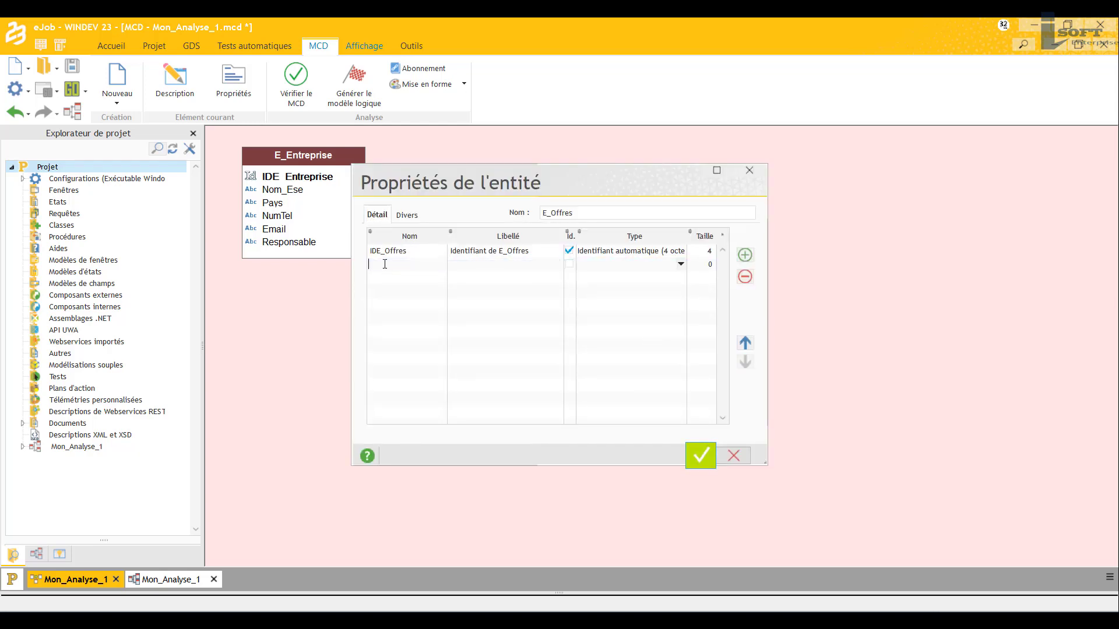
type("Code_Emplois")
left_click(473, 265)
type("Code de l'offre")
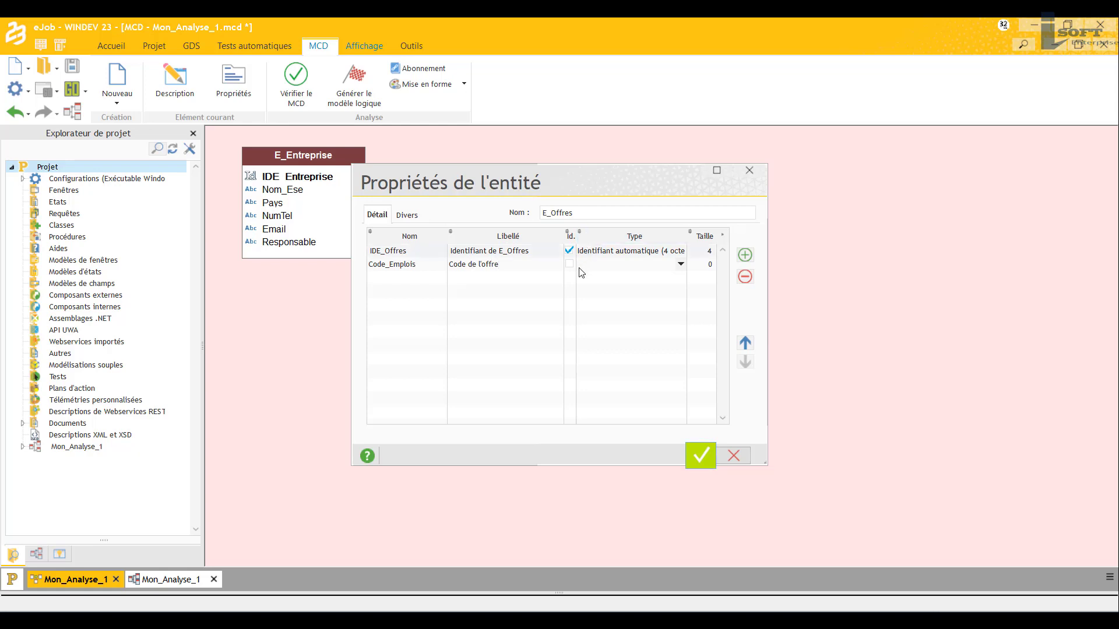
left_click(709, 252)
left_click(710, 254)
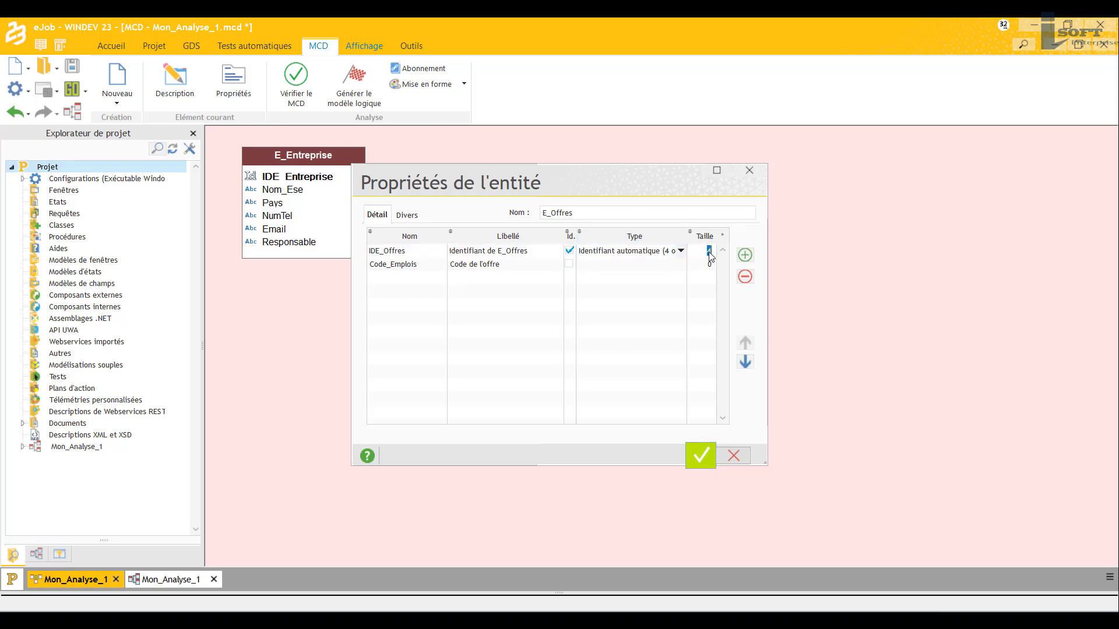
Mark Code_Emplois as an identifier of type Chaîne with size 80.
left_click(571, 265)
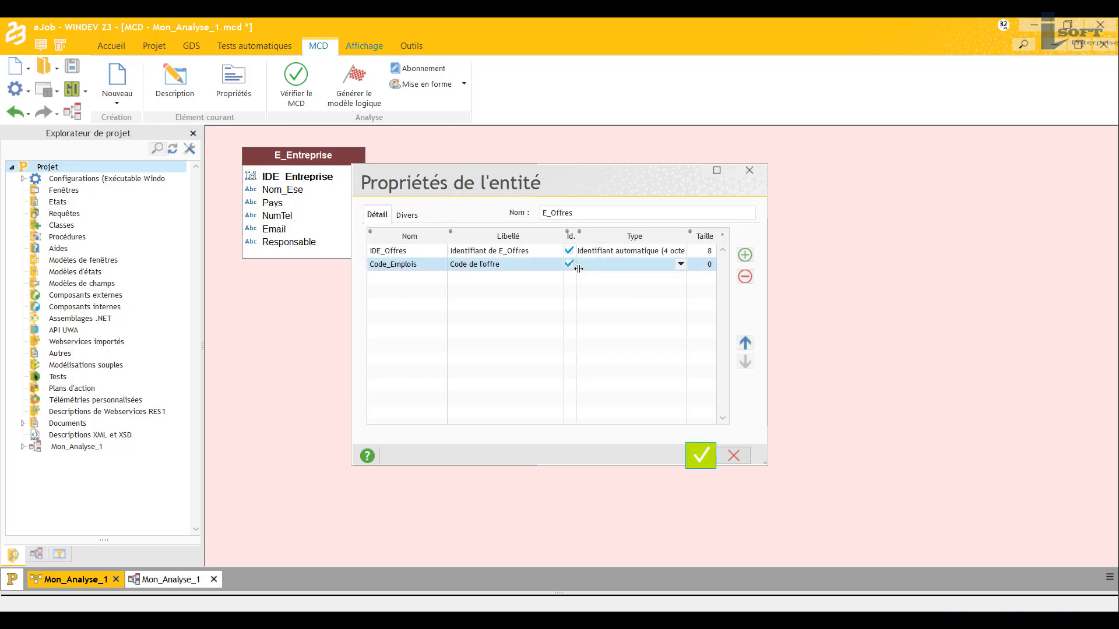
left_click(680, 264)
scroll(668, 293, "up", 5)
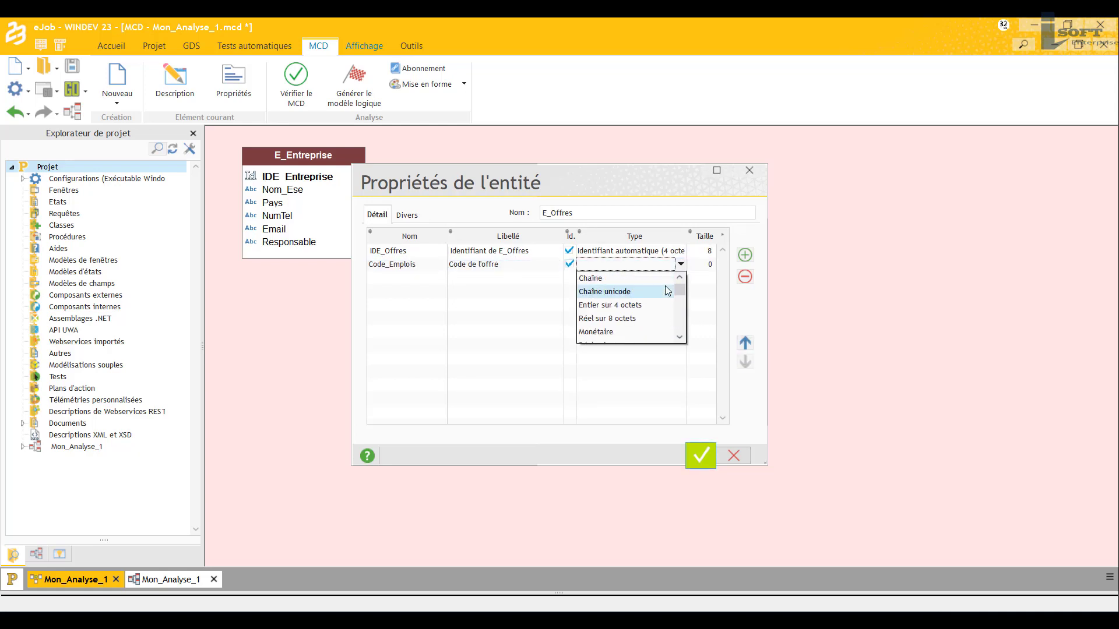
left_click(664, 283)
left_click(705, 264)
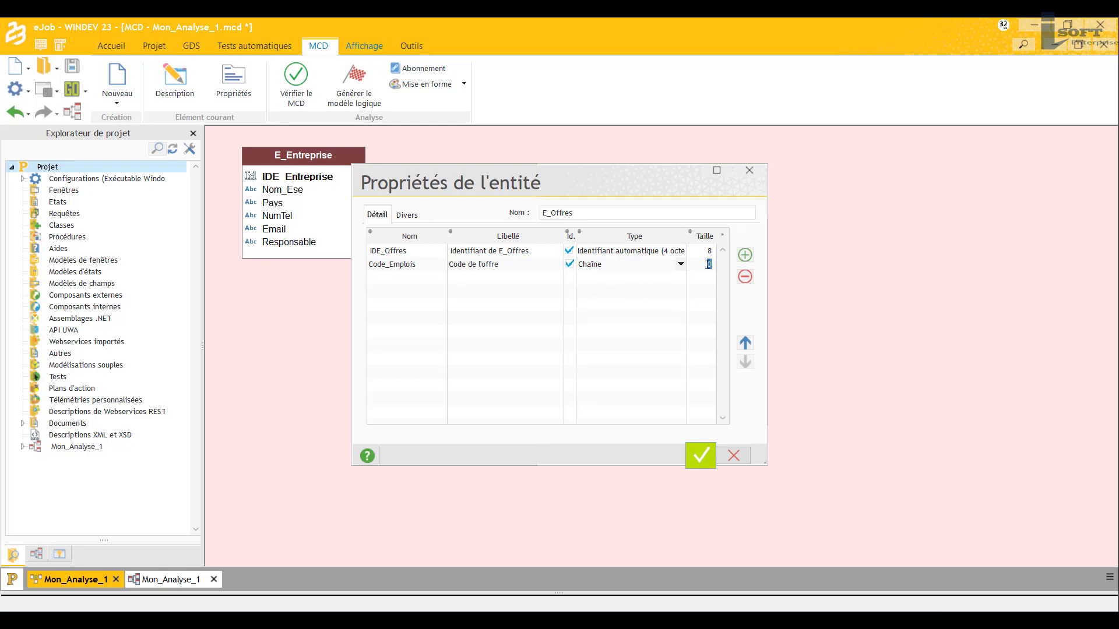
type("80")
left_click(409, 310)
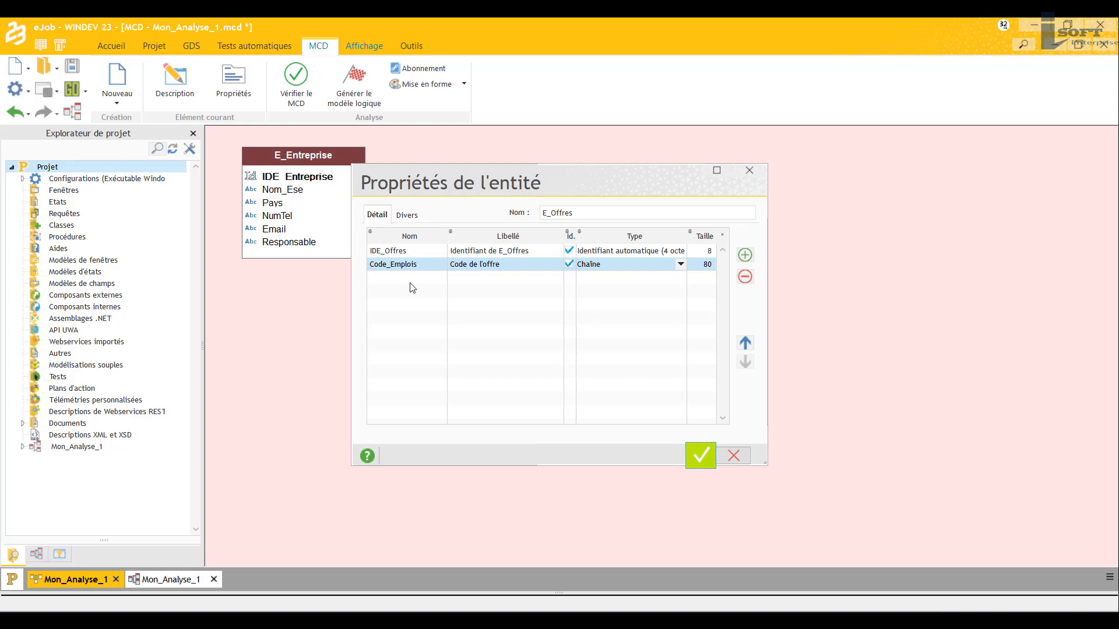
Add the attributes Lieu_Travail, labelled "Lieu de travail", and Spécialité to E_Offres.
left_click(403, 279)
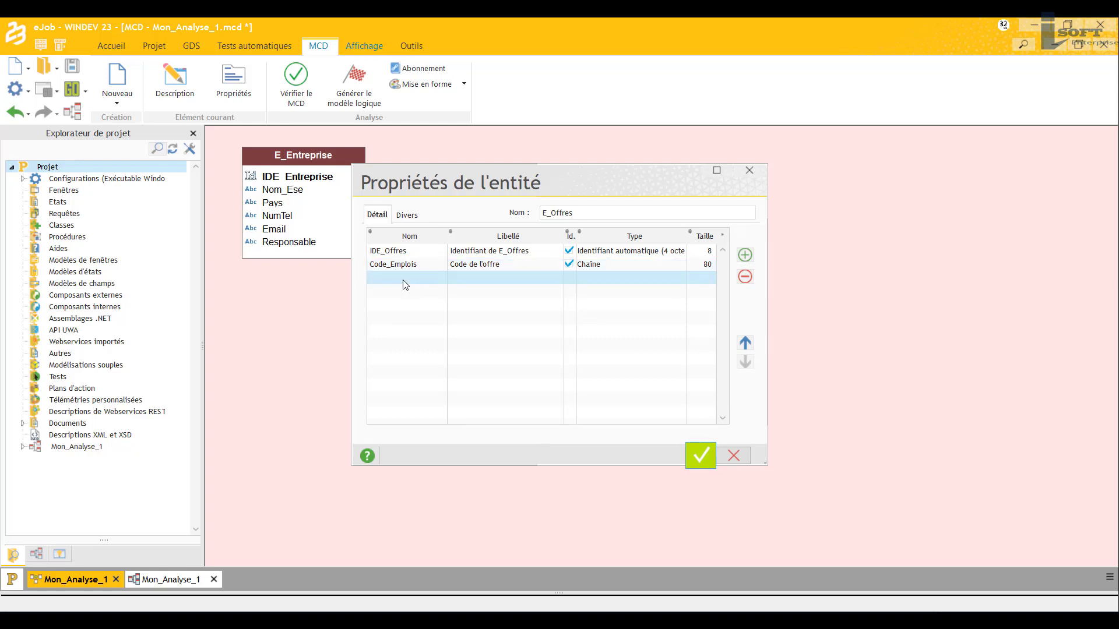
left_click(403, 280)
type("Lieu_Travail")
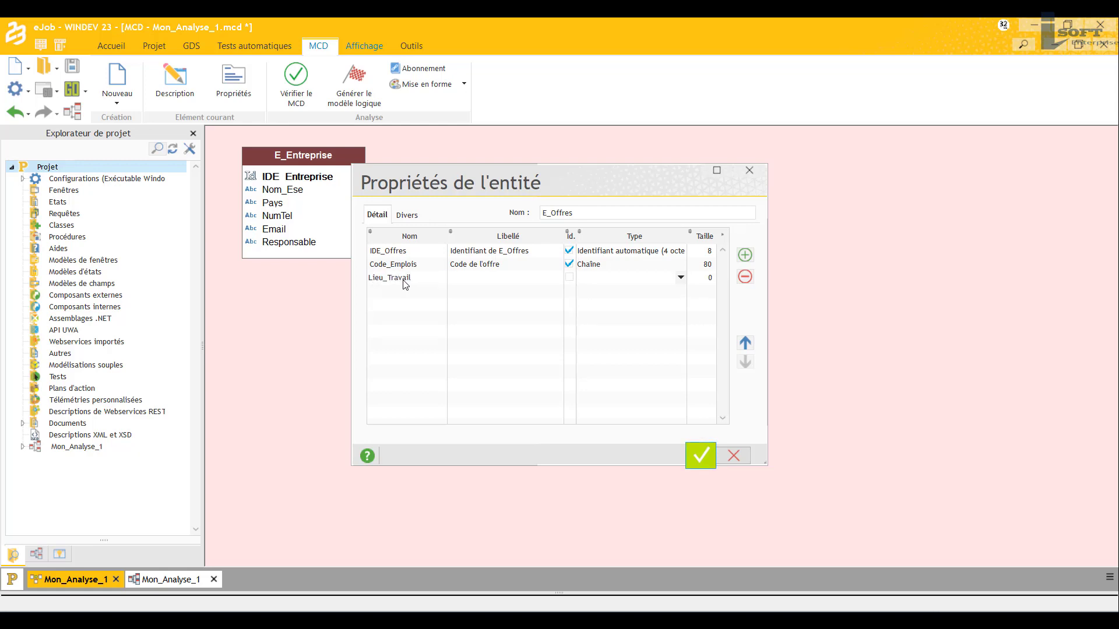
left_click(481, 277)
type("Lieu de travail")
left_click(391, 292)
type("Spécialité")
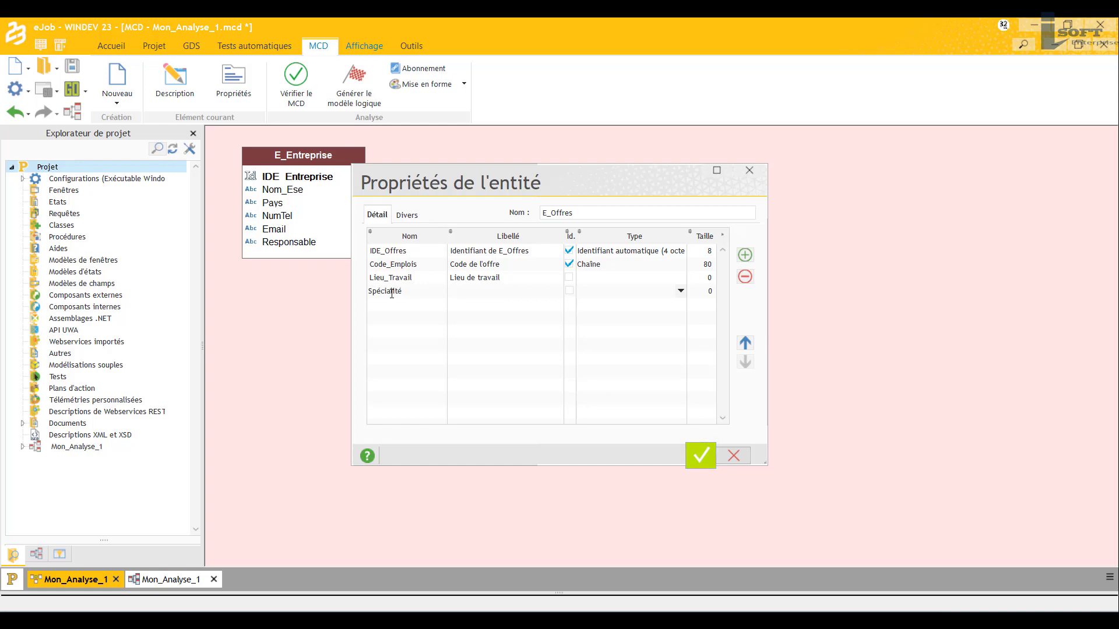
Add the attribute Titre_Offre to E_Offres and move it directly below Code_Emplois.
left_click(399, 307)
type("Titre de")
key("BackSpace")
key("BackSpace")
key("BackSpace")
type("_Offre")
left_click(745, 344)
left_click(746, 344)
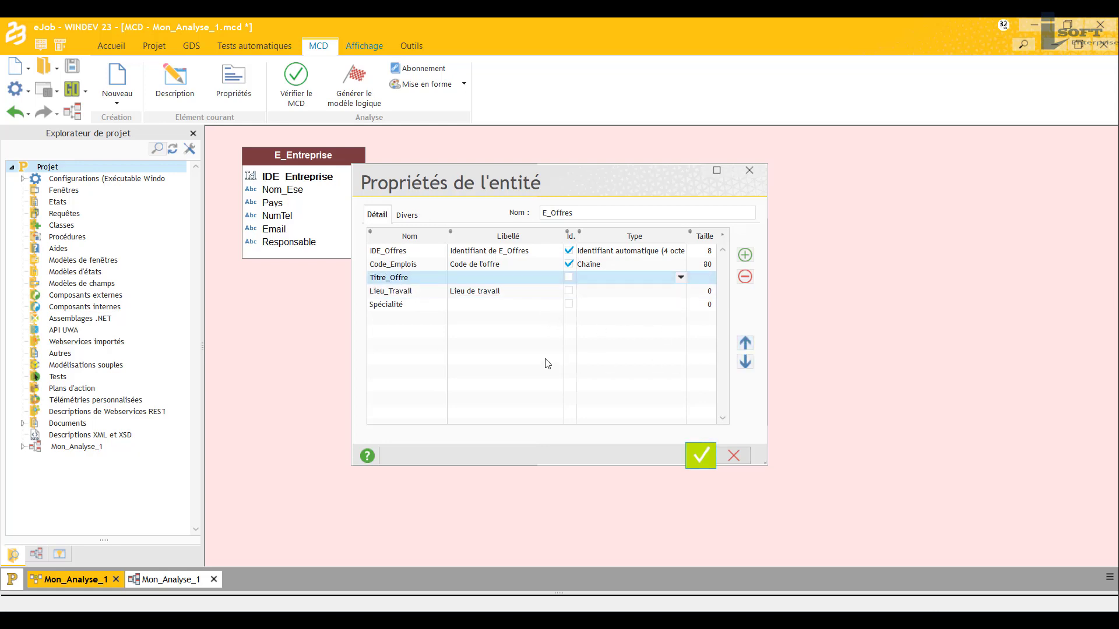
Add the attributes Description_Offre and Année_Expériences below Spécialité.
left_click(395, 318)
type("Description")
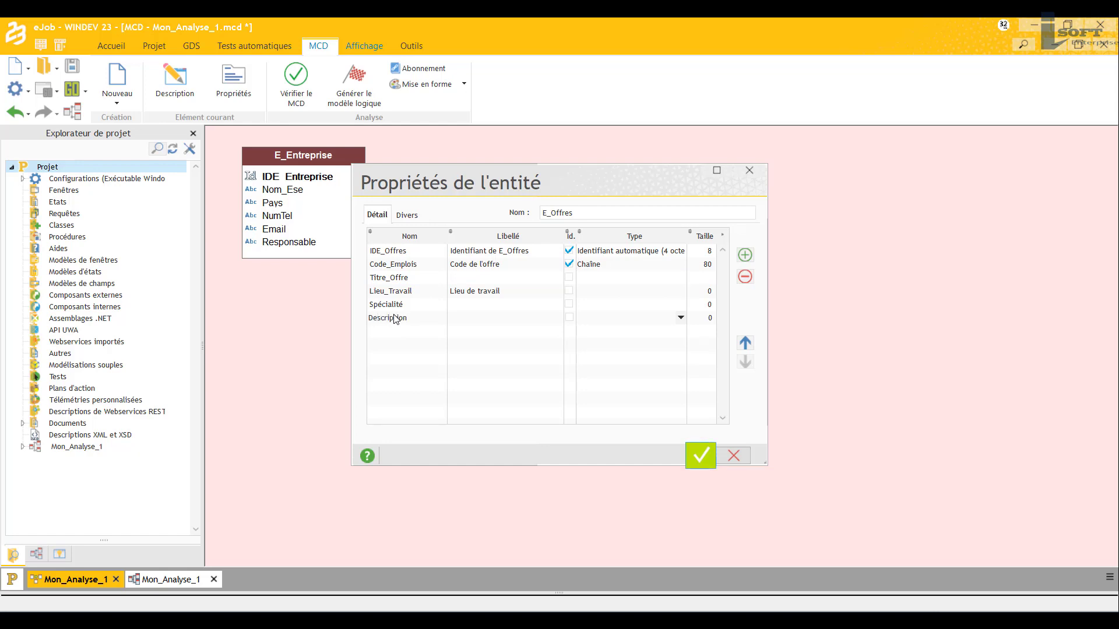
type("_Offre")
left_click(404, 328)
type("Année_Expériences")
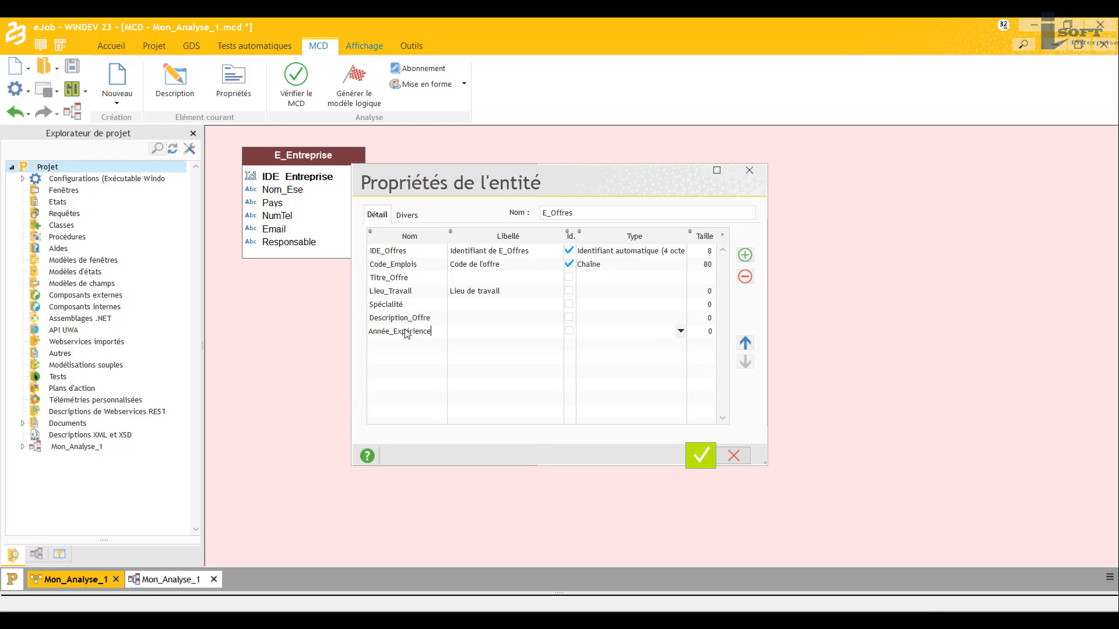
left_click(409, 345)
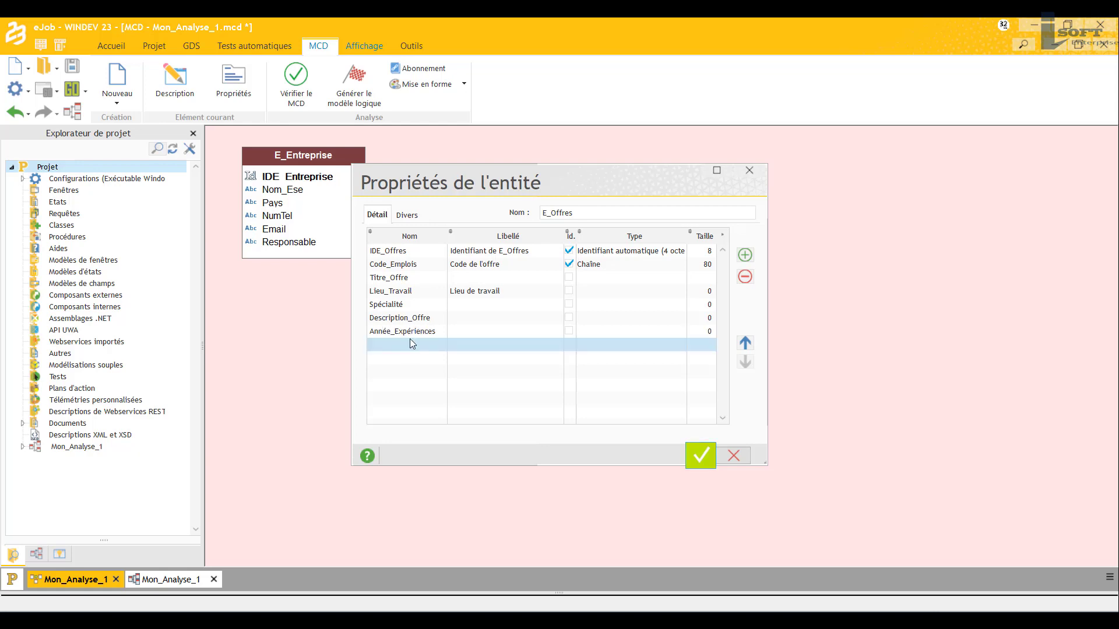
left_click(411, 332)
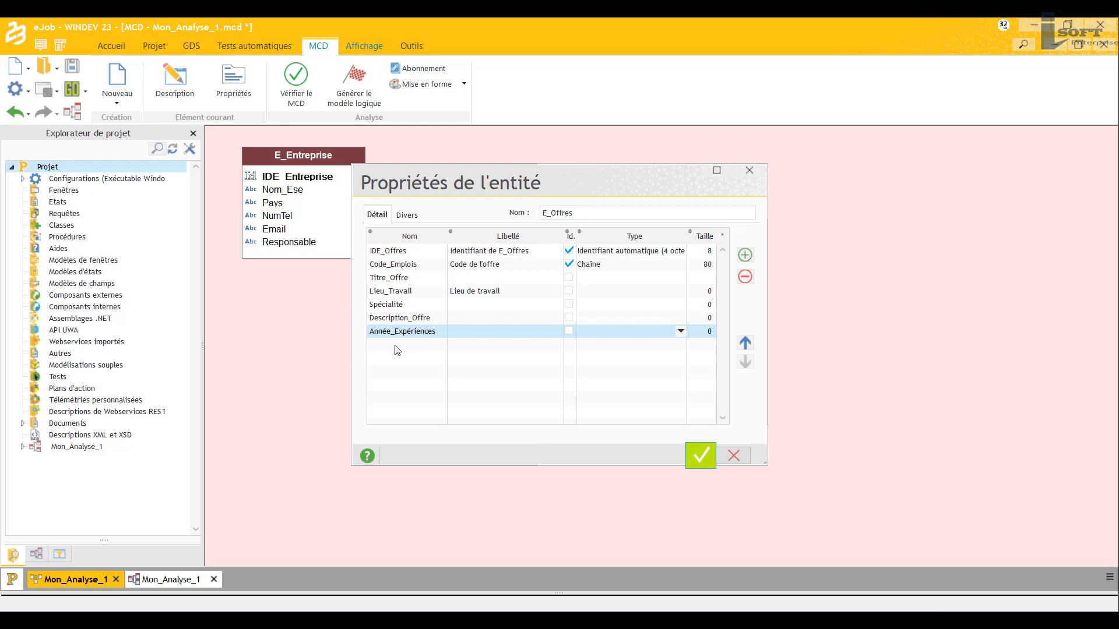
Add the attributes Nbre_Postes and Domaine below Année_Expériences.
left_click(396, 349)
type("Nbre")
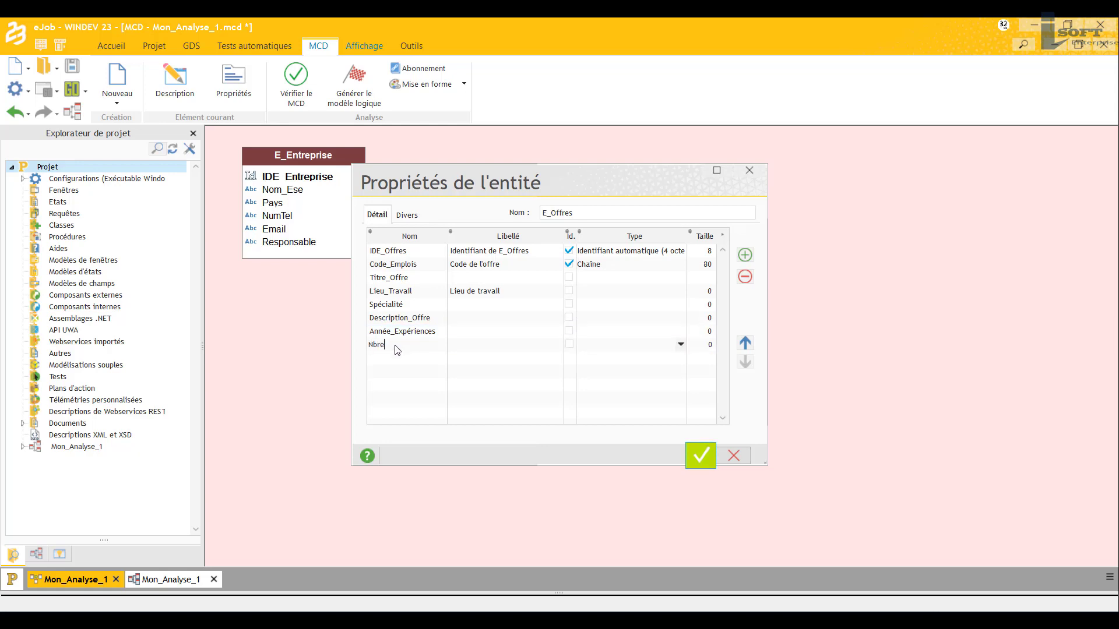
type("_Postes")
left_click(399, 358)
type("Domaine")
Add the attributes Date_Expériration and Type_Contrat below Domaine.
left_click(394, 371)
type("Date_Expérim")
key("BackSpace")
type("ration")
left_click(400, 385)
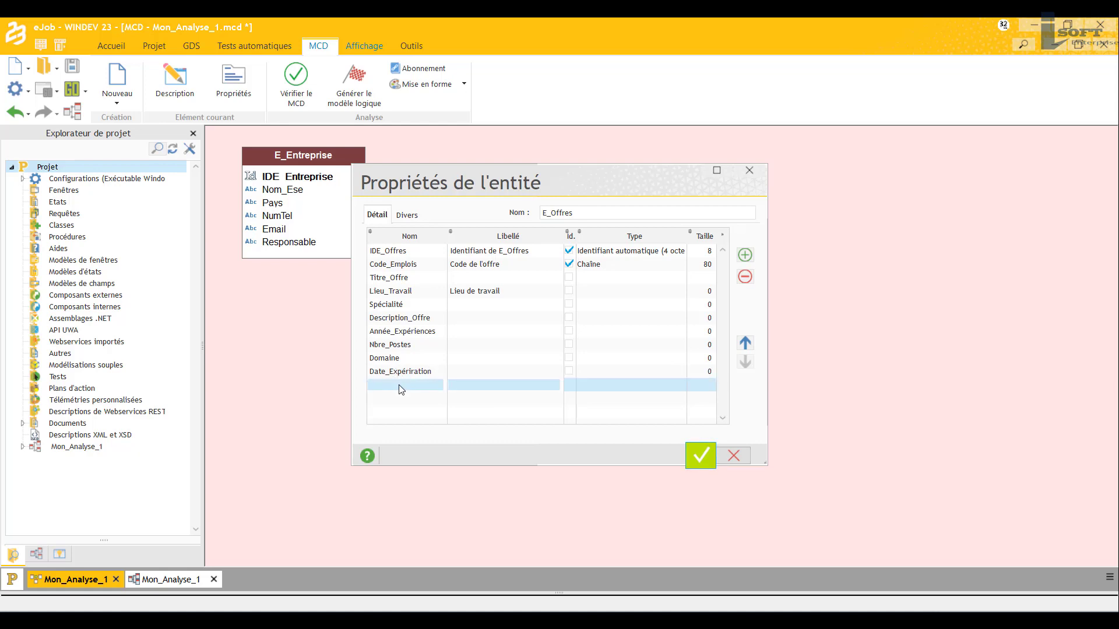
type("Type_")
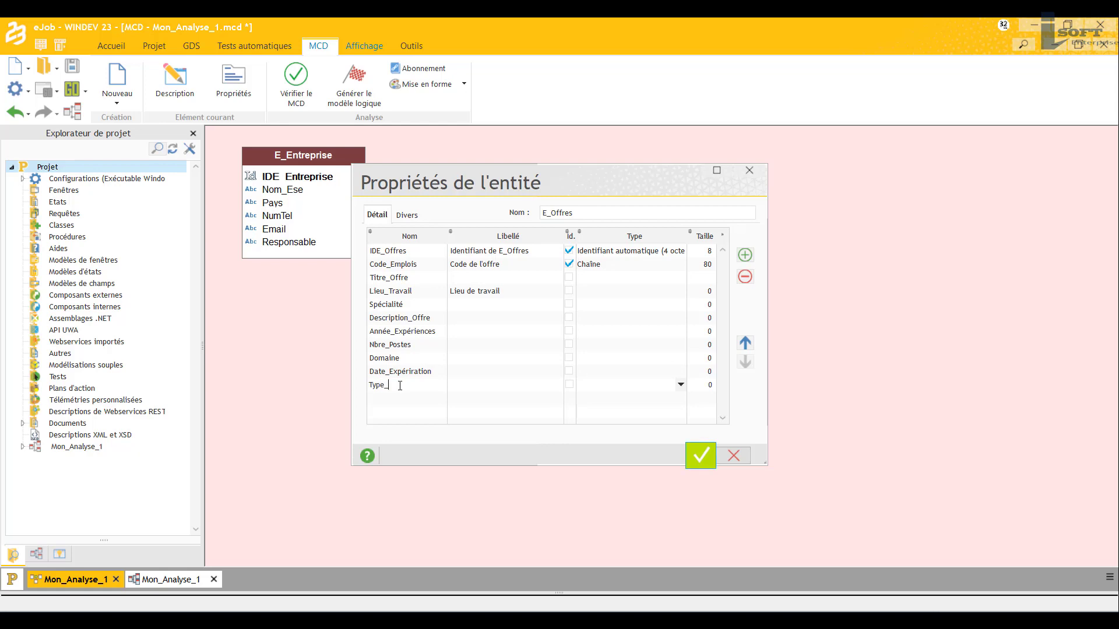
type("Contrat")
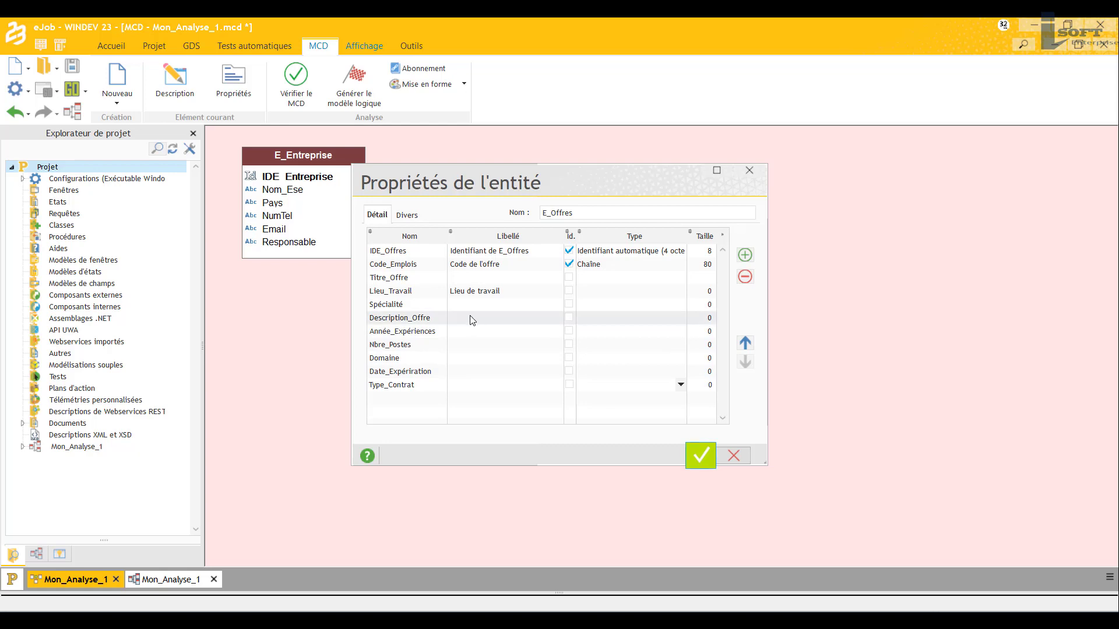
Label Titre_Offre "Titre de l'offre", Spécialité "La Spécialité" and Description_Offre "Description de l'offre".
left_click(471, 277)
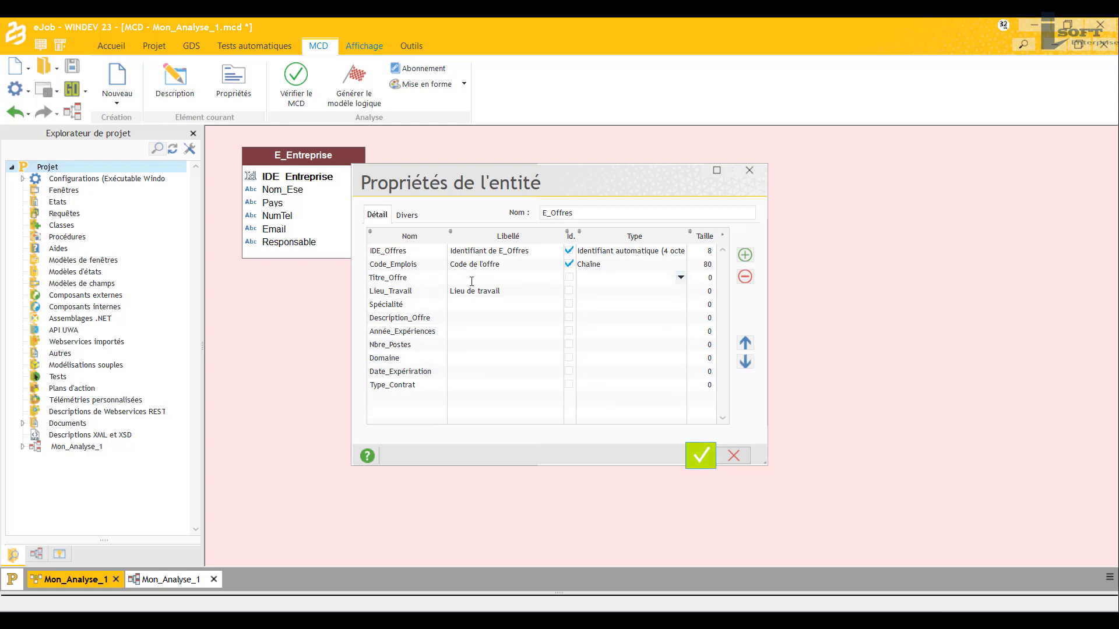
type("Titre de l'offre")
left_click(482, 303)
type("La Spécialité")
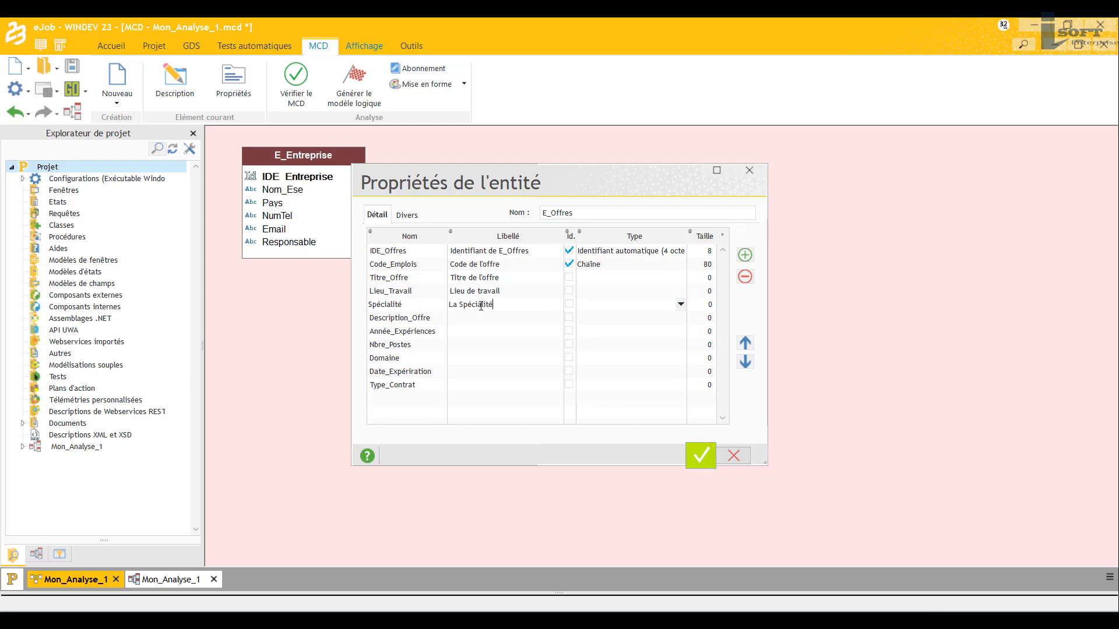
left_click(479, 320)
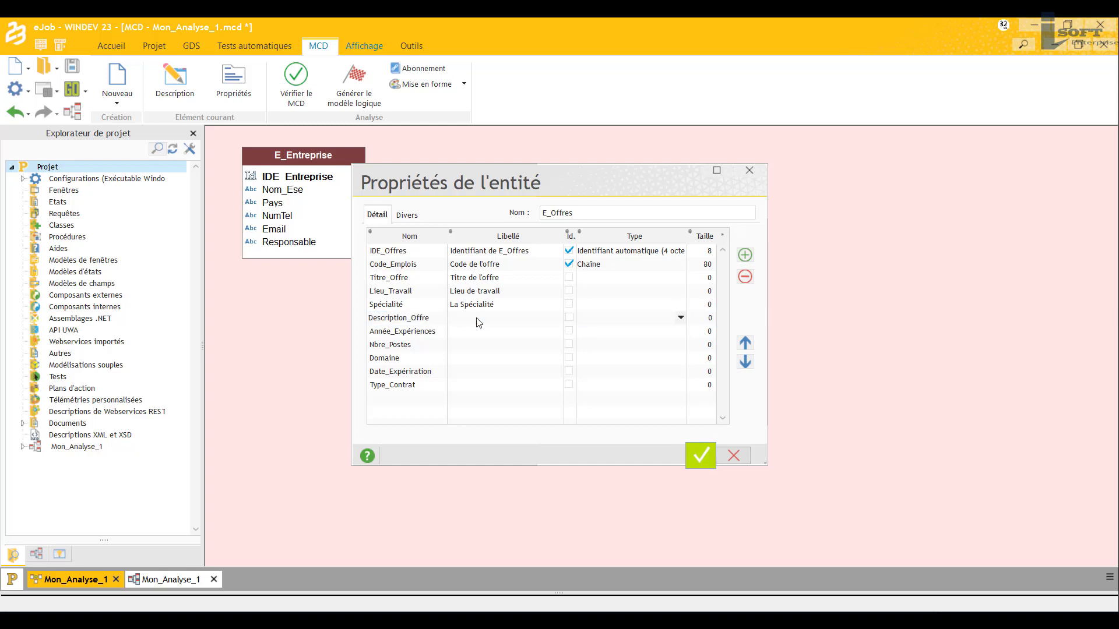
type("Description de l'offre")
Label Année_Expériences "Année d'expériences" and Nbre_Postes "Nbre de Personnels".
left_click(477, 334)
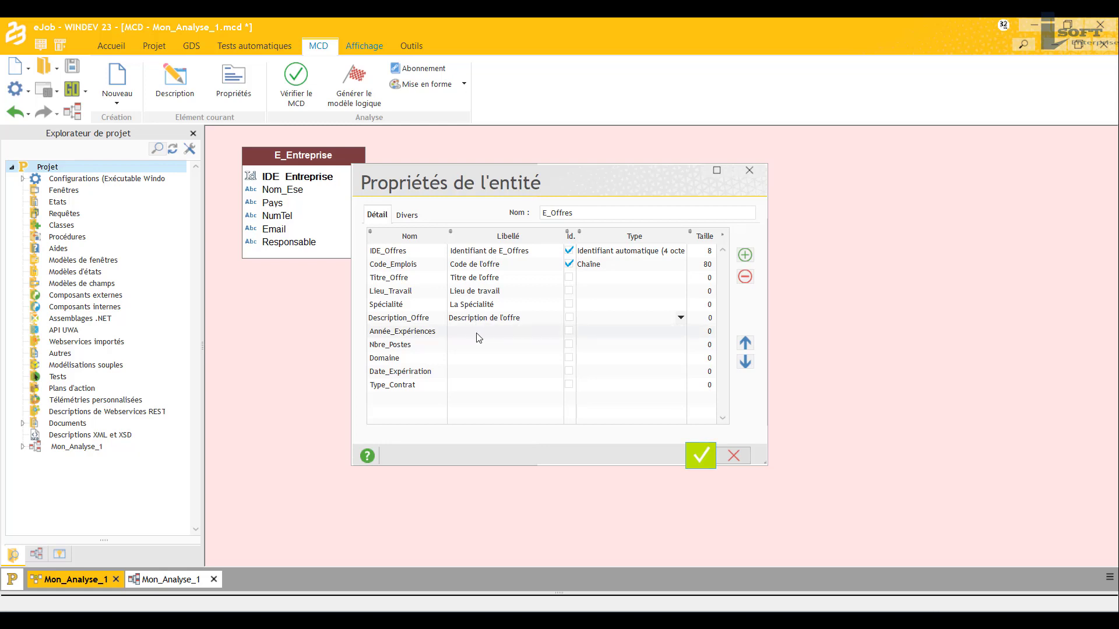
type("Année d")
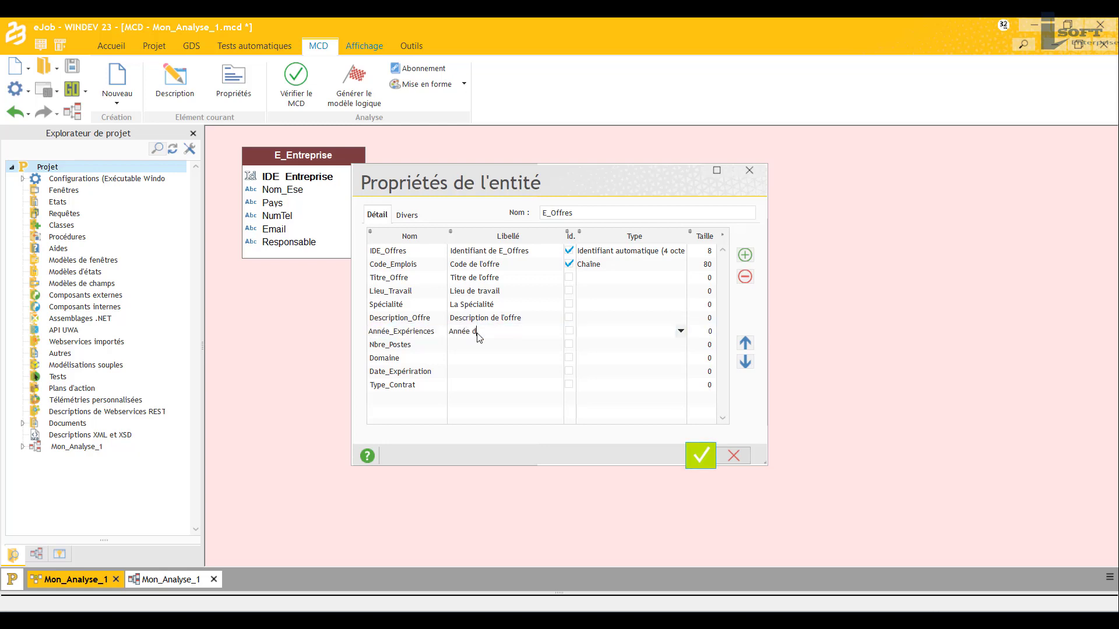
type("'expériences")
left_click(484, 347)
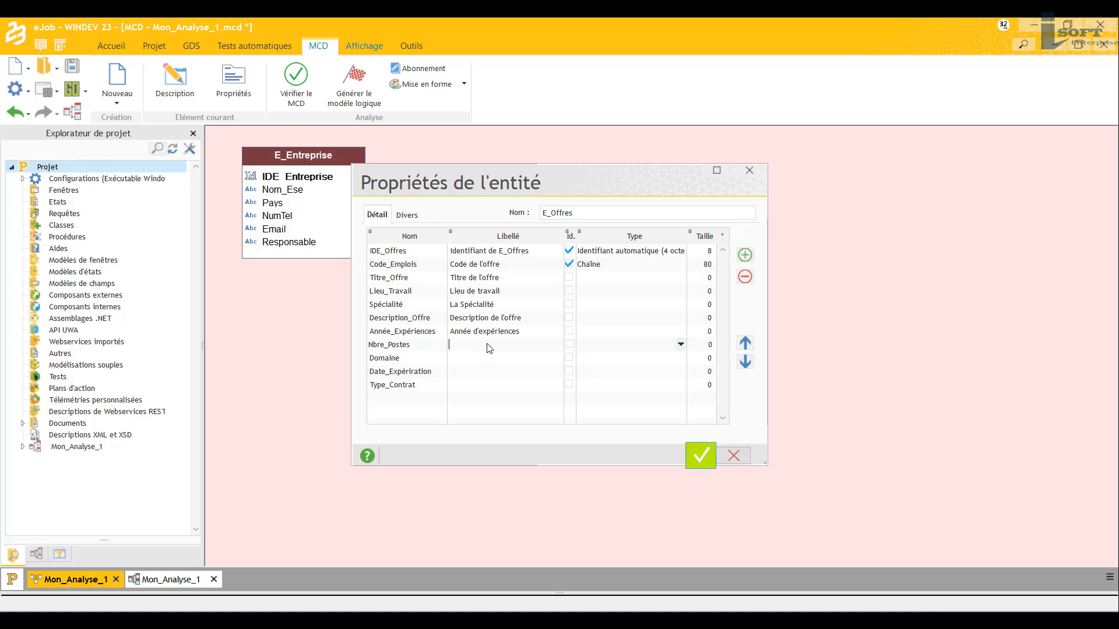
type("Nbbre de Personnels")
Label Domaine "Domaine d'activité" and Date_Expériration "Date d'expiration de l'offre".
left_click(508, 358)
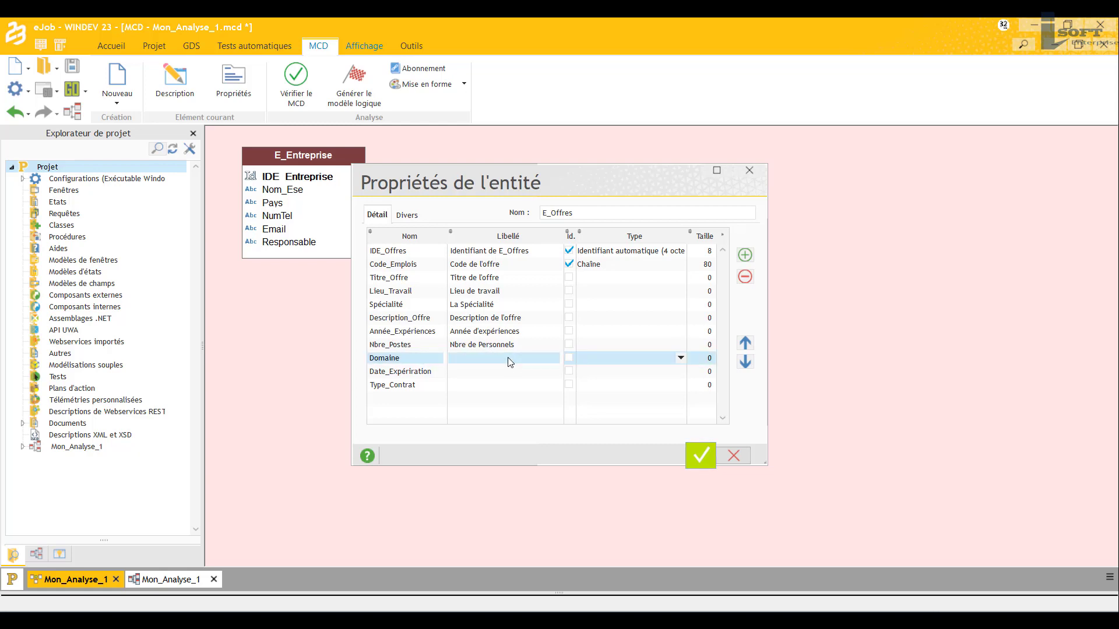
type("Domaine")
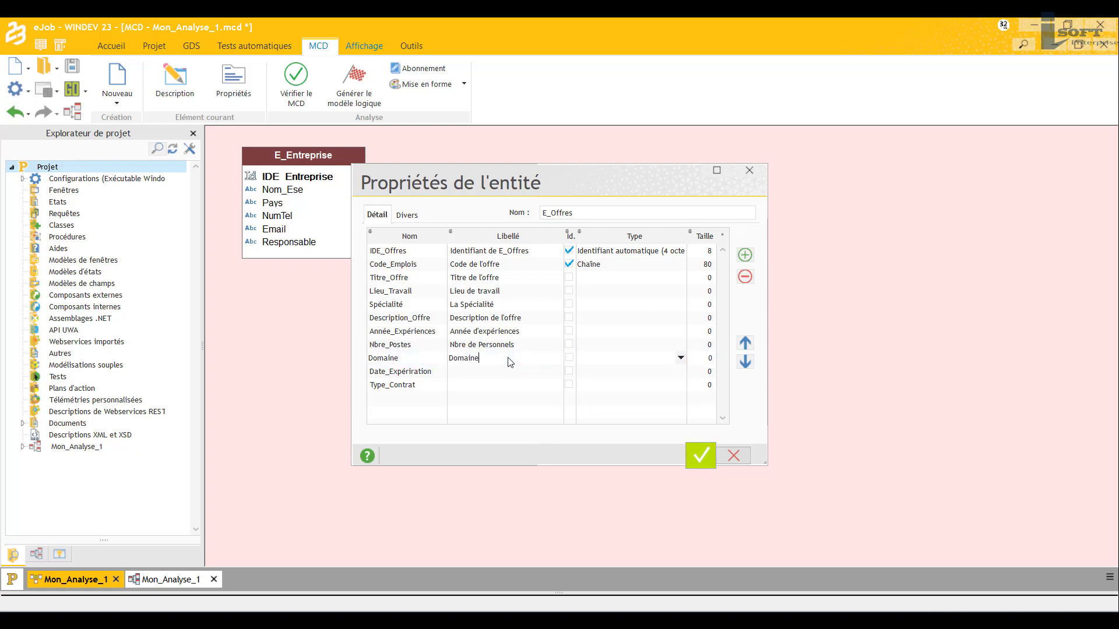
type(" d'activité")
left_click(502, 375)
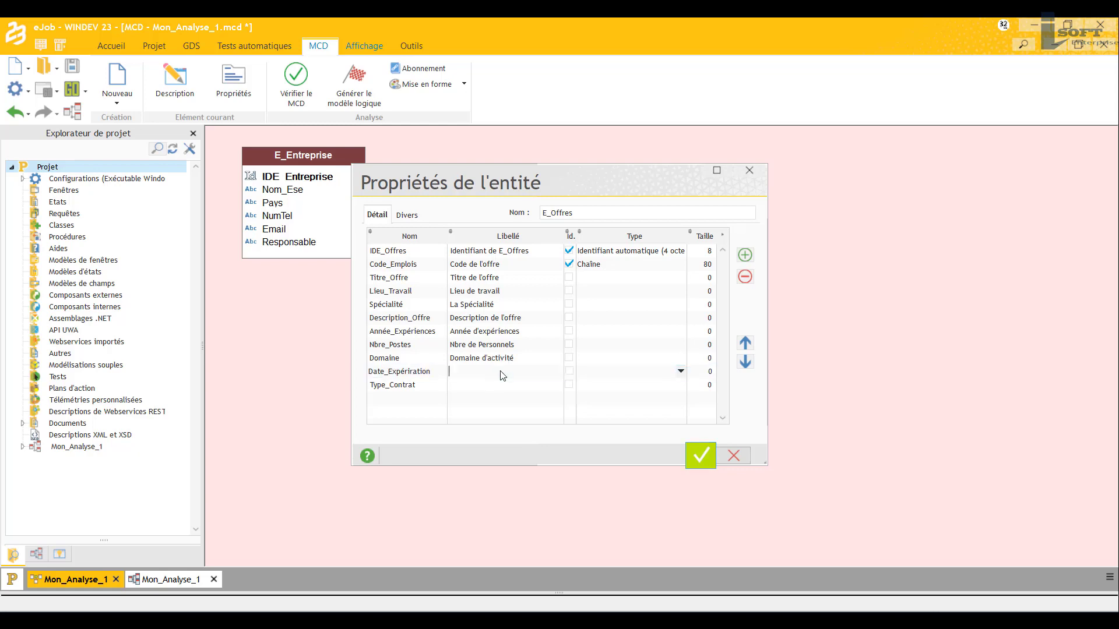
type("Date d'expiration de l'offre")
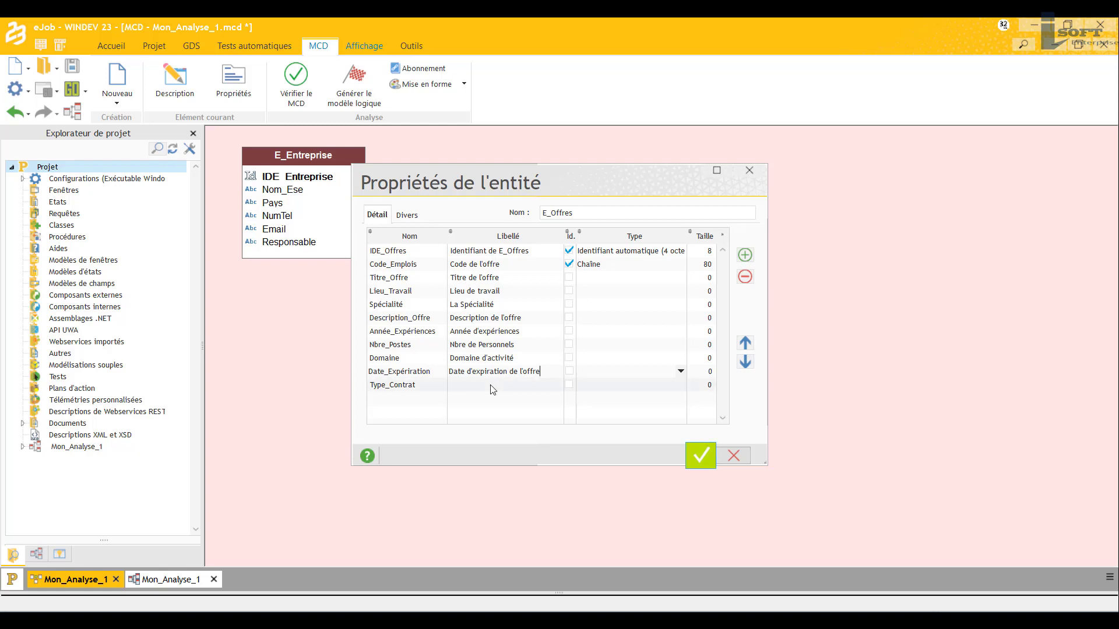
Label the Type_Contrat attribute "Type de contrat".
left_click(492, 388)
type("T")
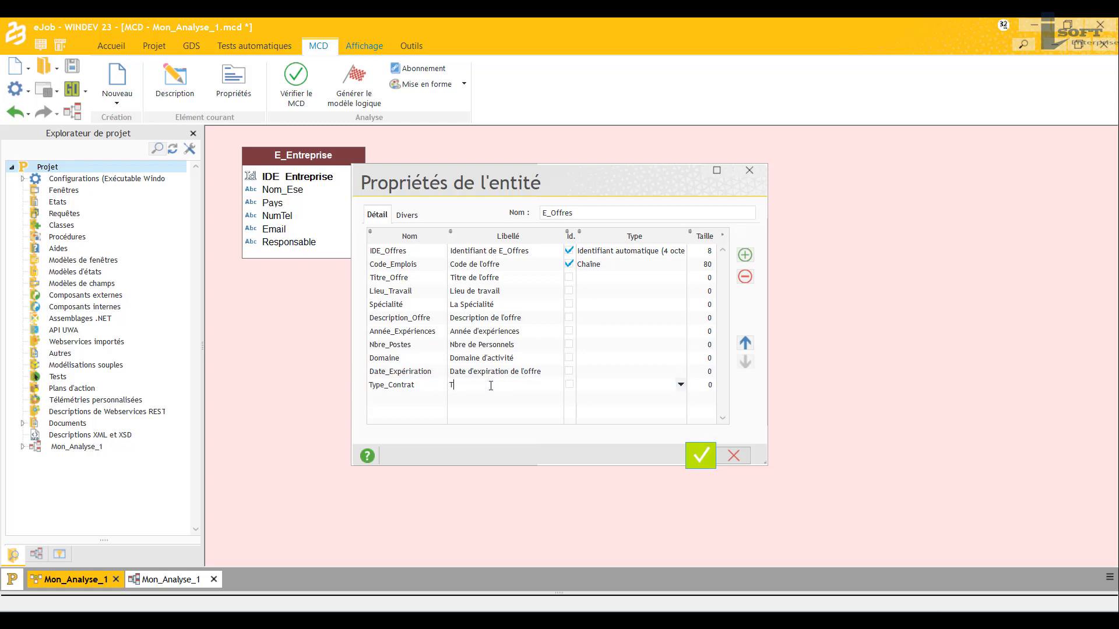
type("ype de cnt")
key("BackSpace")
key("BackSpace")
type("ontrat")
type("trat")
Add the attribute Date_Emission labelled "Date de création" at the end of the E_Offres attributes.
left_click(405, 402)
type("Date_Emission")
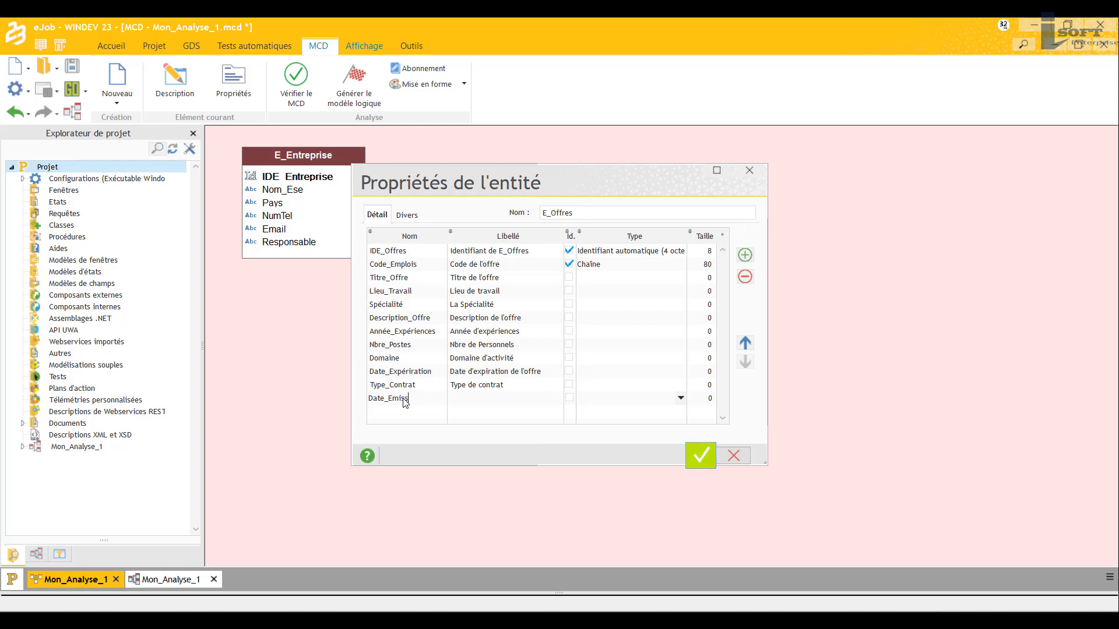
left_click(452, 401)
type("Date de création")
Reorder the E_Offres attributes so that Type_Contrat and Année_Expériences directly follow Spécialité, ahead of Description_Offre.
left_click(421, 372)
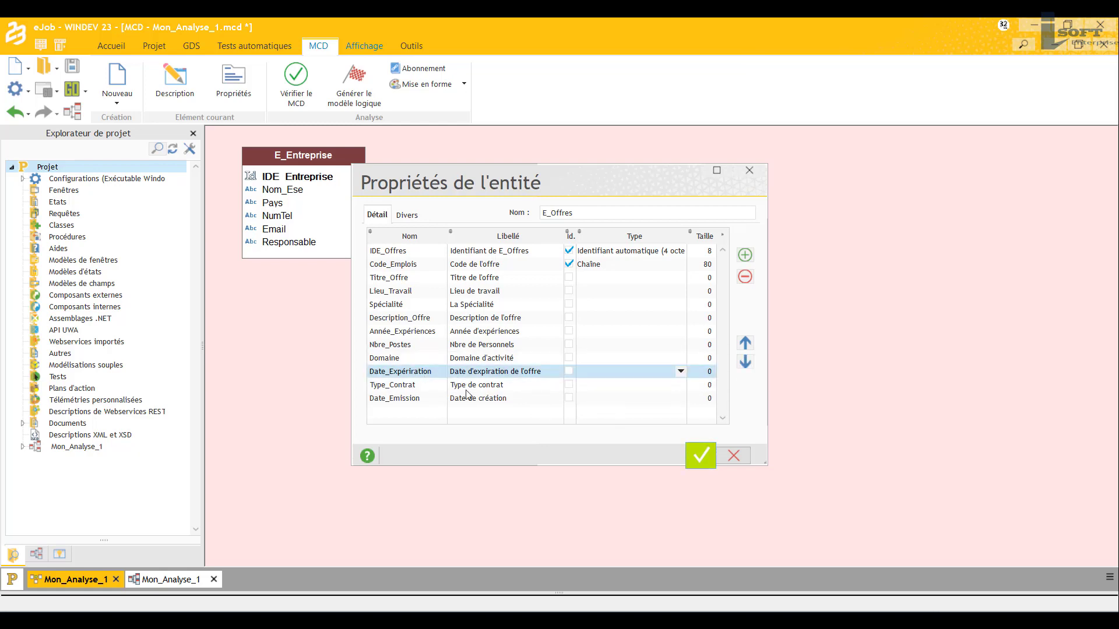
left_click(745, 362)
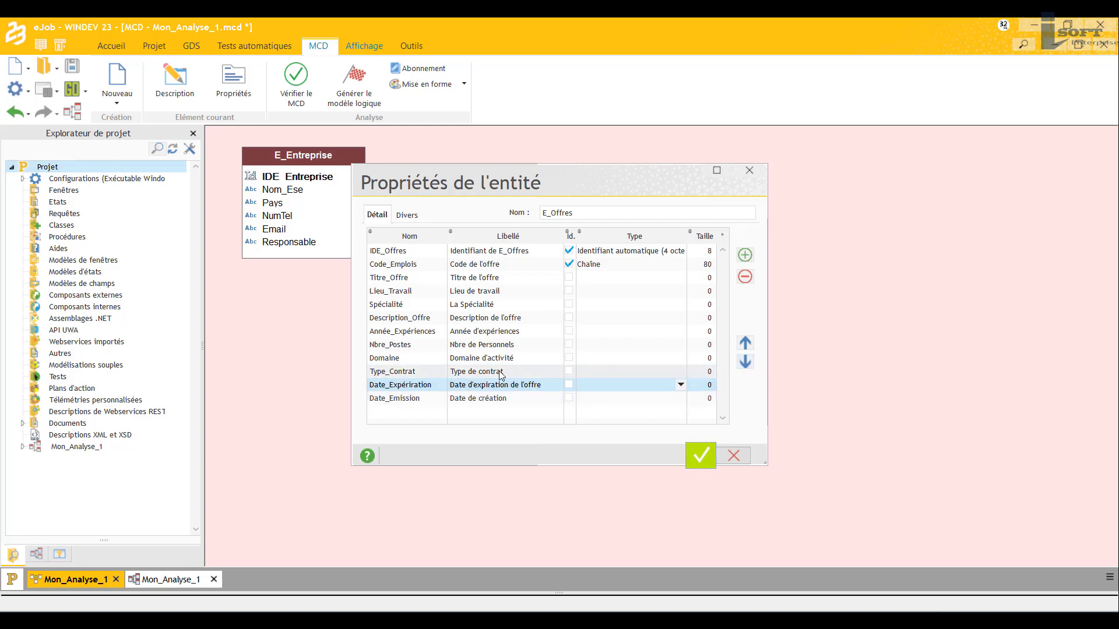
left_click(415, 372)
left_click(745, 344)
left_click(745, 344)
left_click(746, 343)
left_click(745, 344)
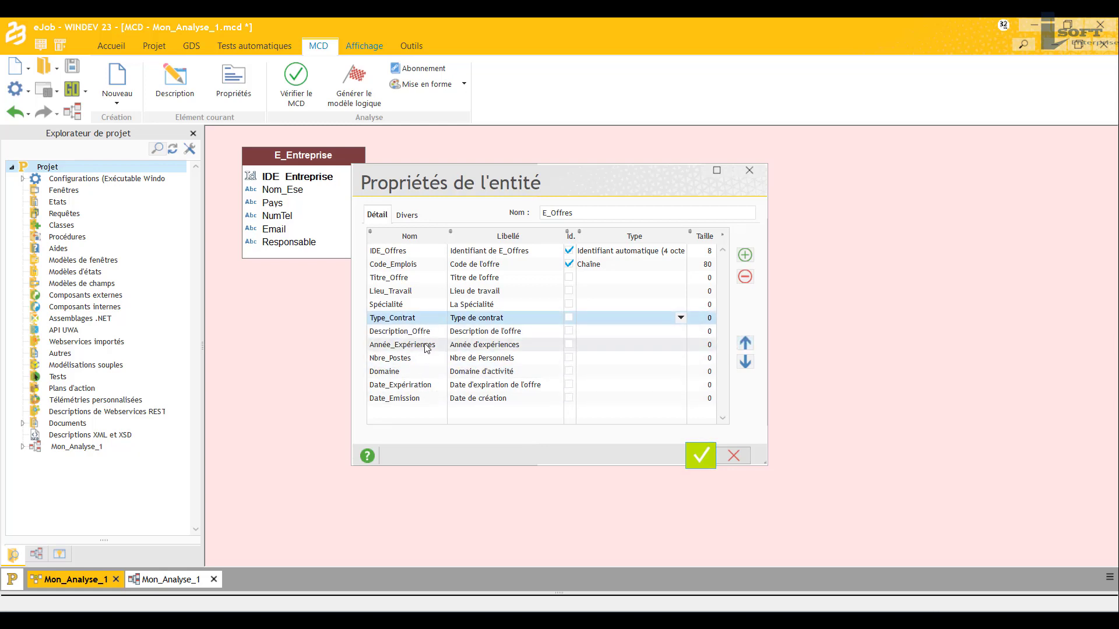
left_click(427, 346)
left_click(745, 344)
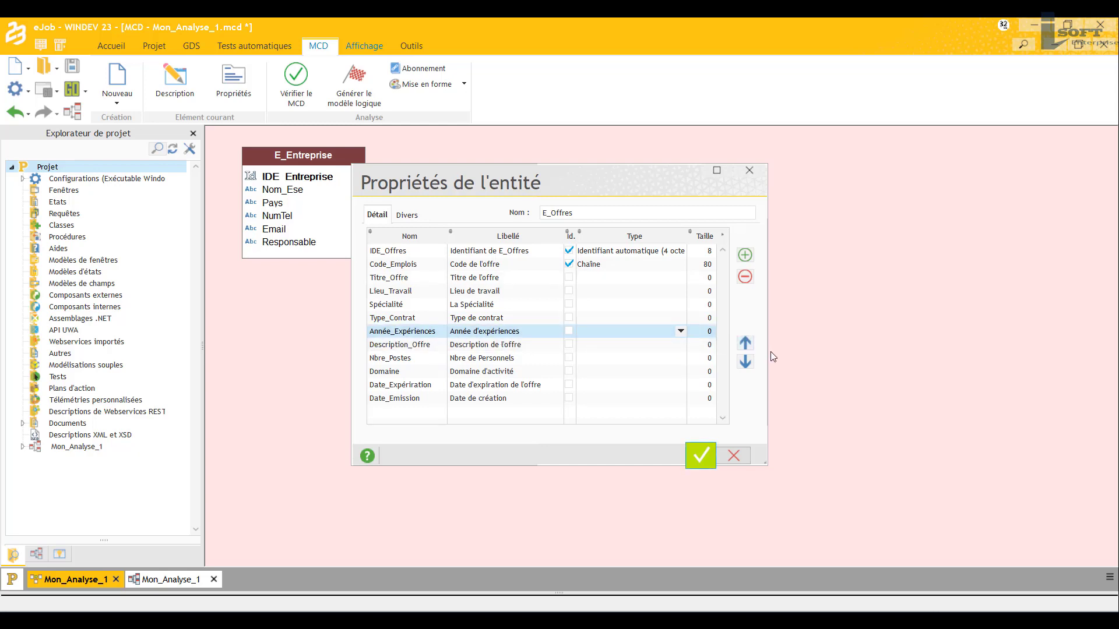
Set the Titre_Offre attribute to type Chaîne with size 500.
left_click(609, 278)
left_click(680, 277)
left_click(669, 292)
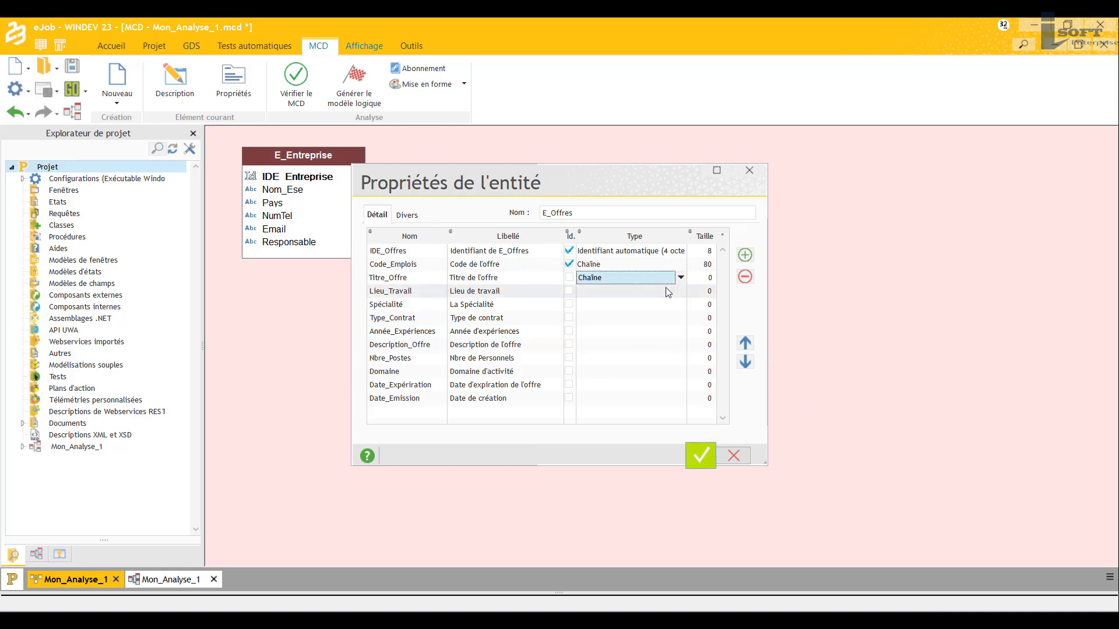
left_click(709, 277)
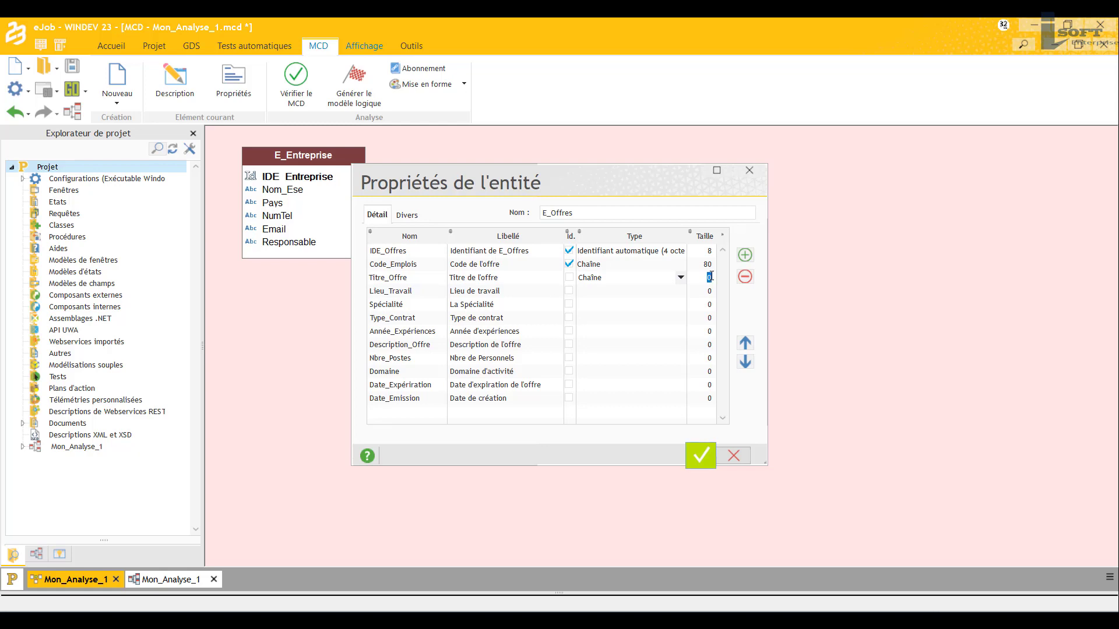
type("500")
Set the Lieu_Travail attribute to type Chaîne with size 200.
left_click(653, 291)
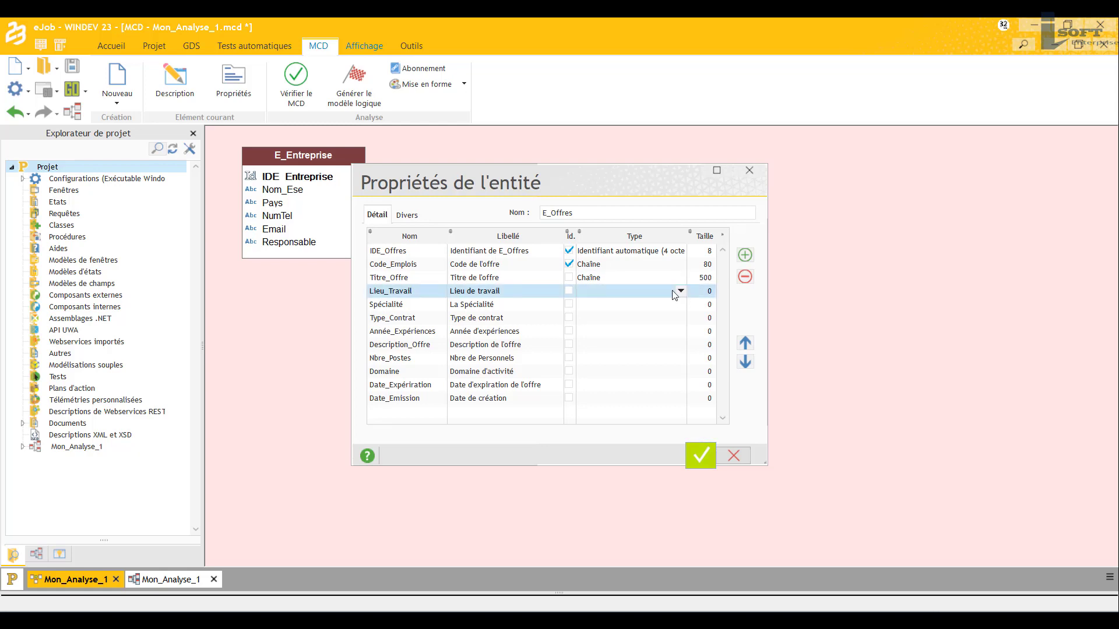
left_click(681, 294)
left_click(658, 305)
left_click(709, 290)
type("200")
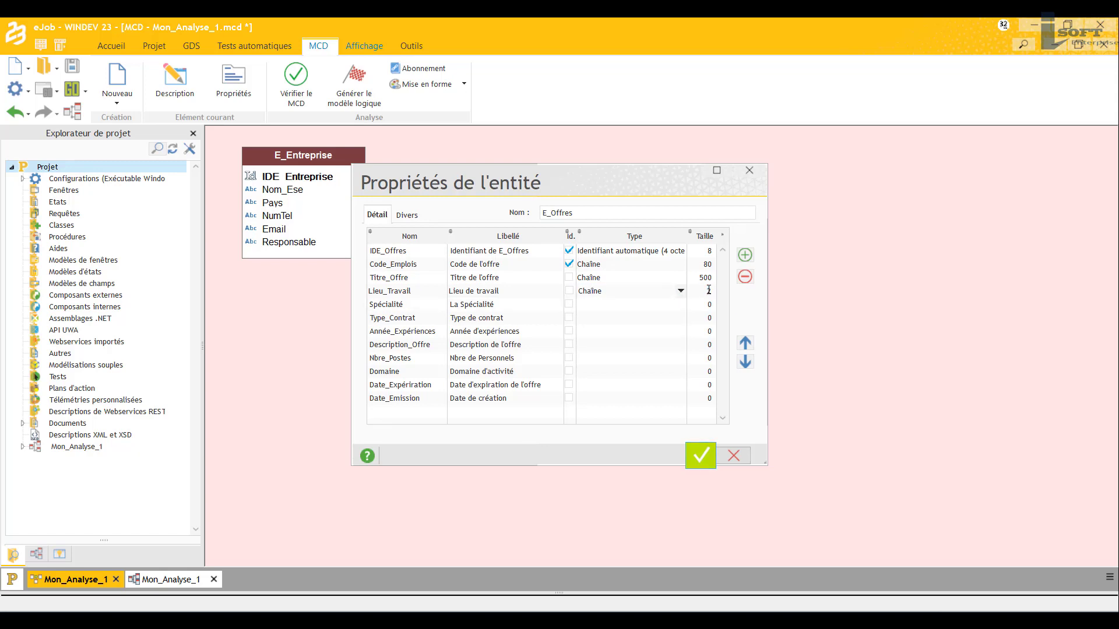
Set the Spécialité attribute of E_Offres to type Chaîne with size 50.
left_click(664, 304)
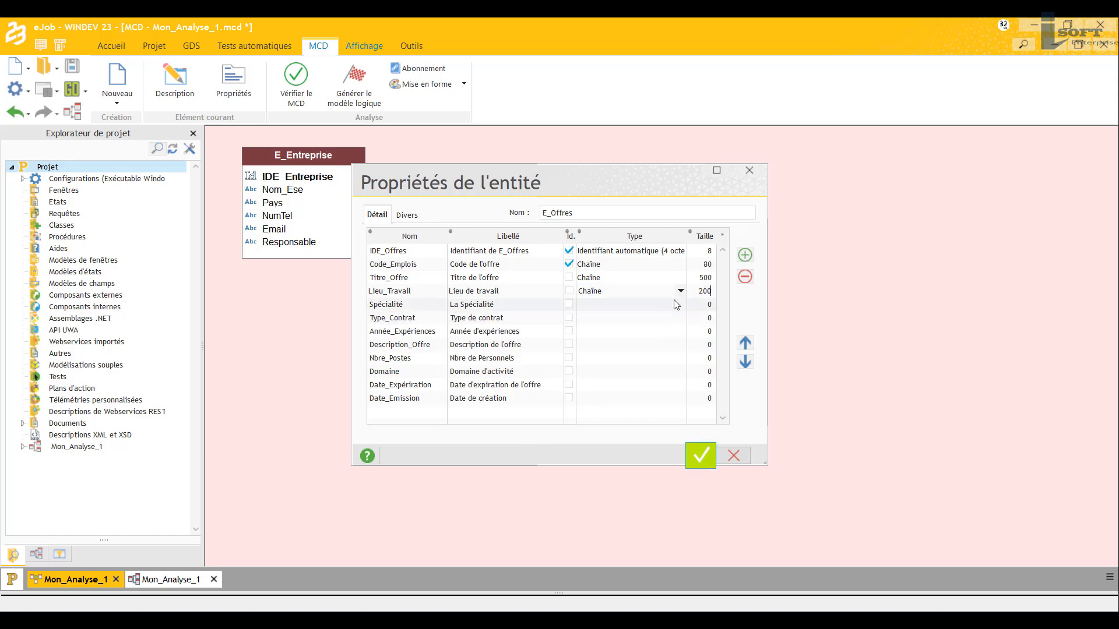
left_click(681, 305)
left_click(668, 317)
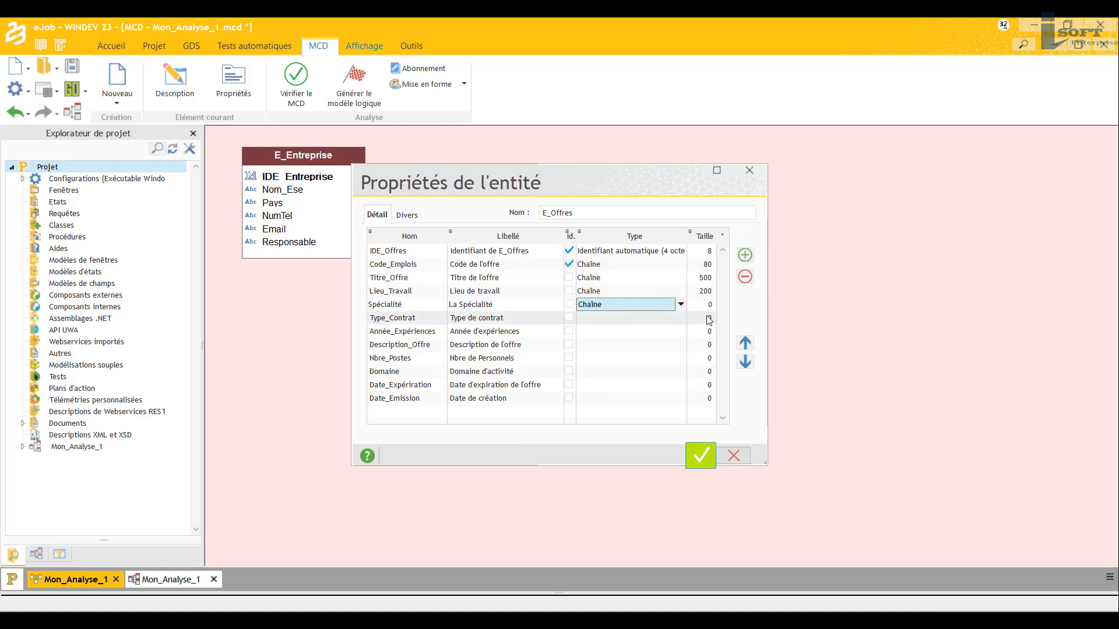
left_click(712, 305)
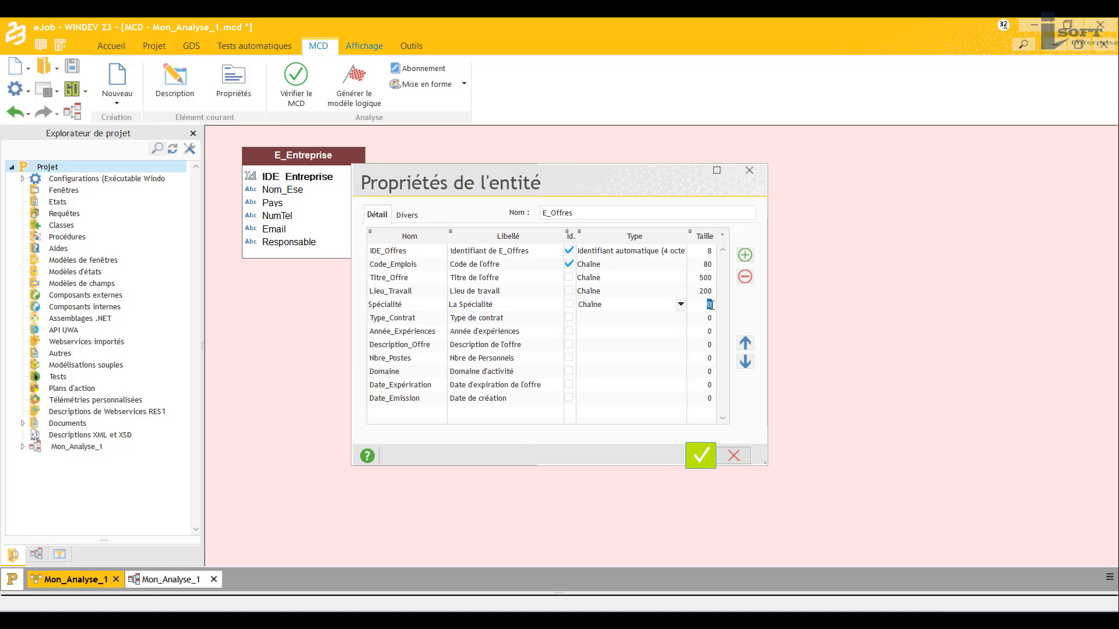
type("50")
Set the Type_Contrat attribute to type Chaîne, trying sizes 20 and 10 before settling on 50.
left_click(681, 317)
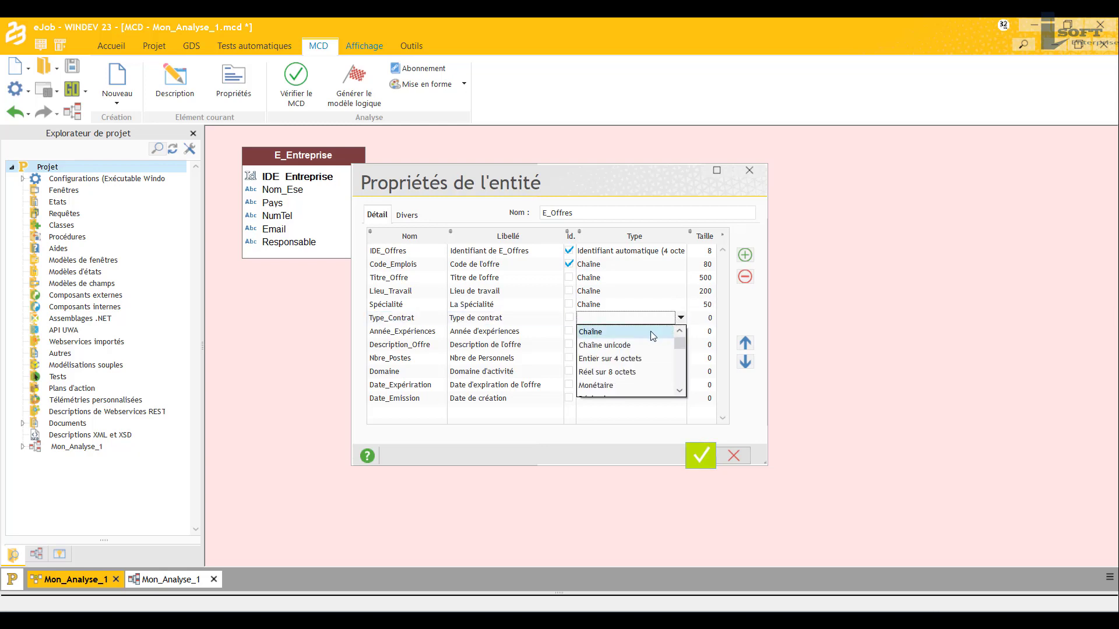
left_click(653, 332)
left_click(709, 317)
type("20")
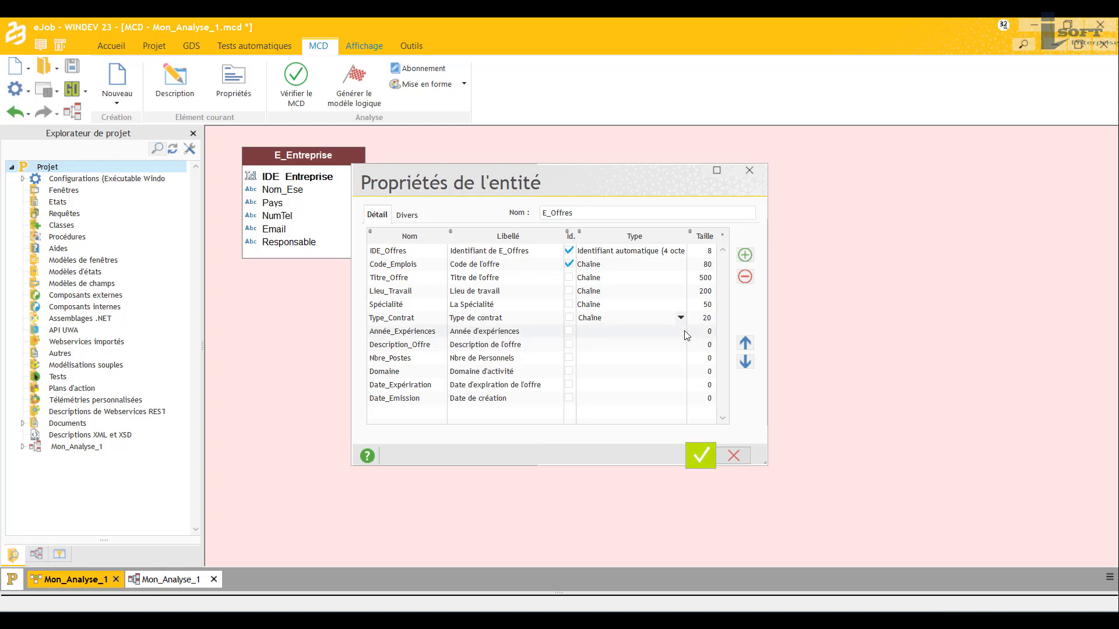
double_click(706, 318)
type("10")
left_click(682, 331)
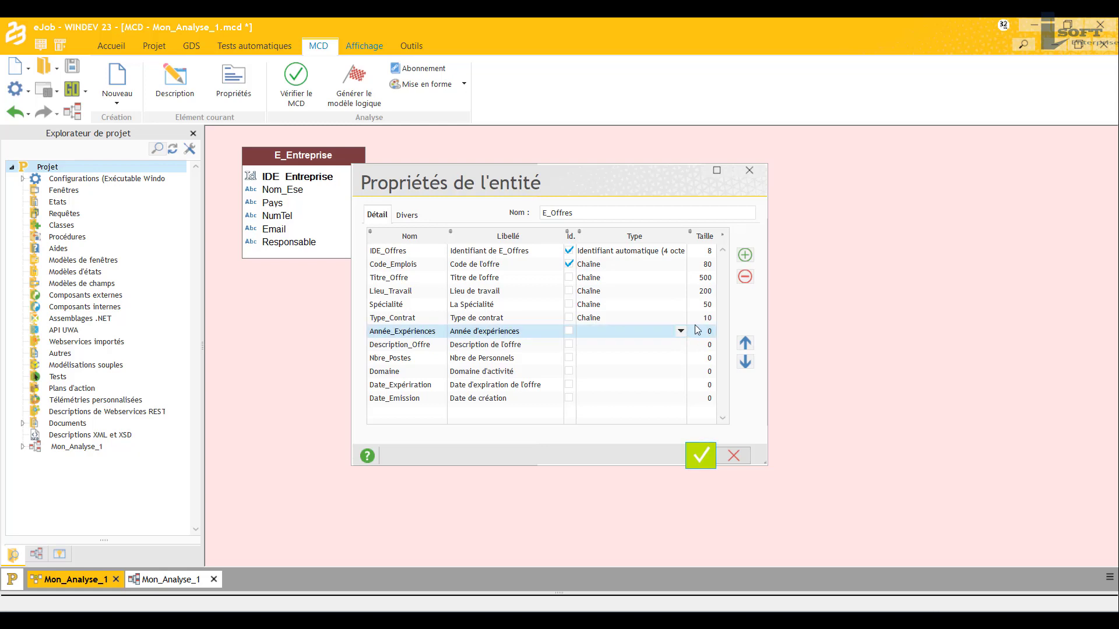
double_click(707, 318)
type("50")
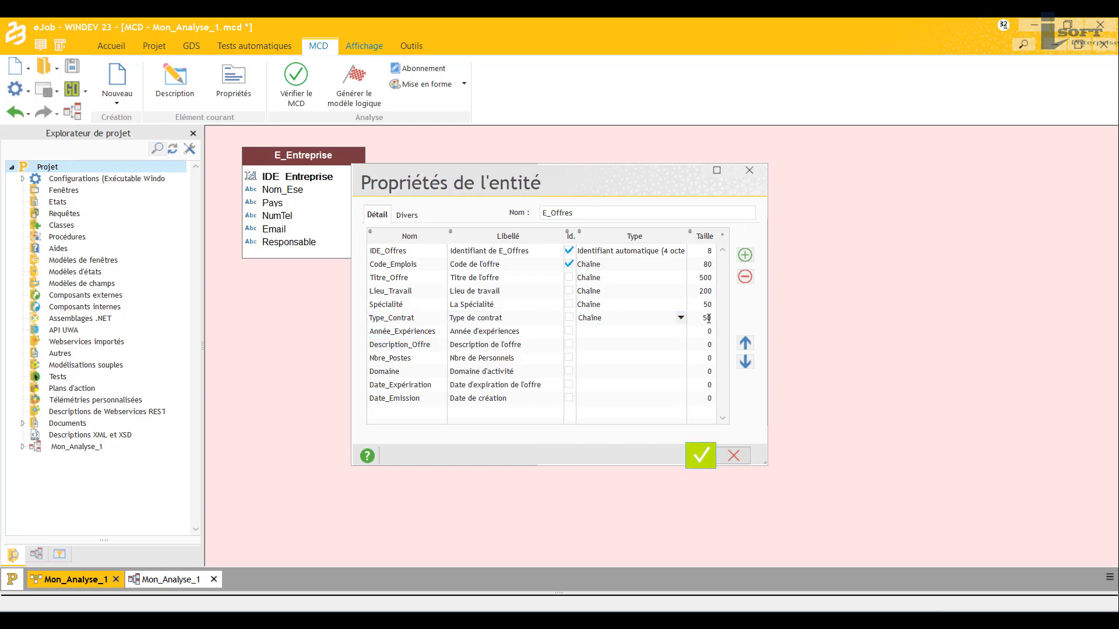
Set the Année_Expériences attribute to type Chaîne with size 50.
left_click(682, 332)
left_click(681, 331)
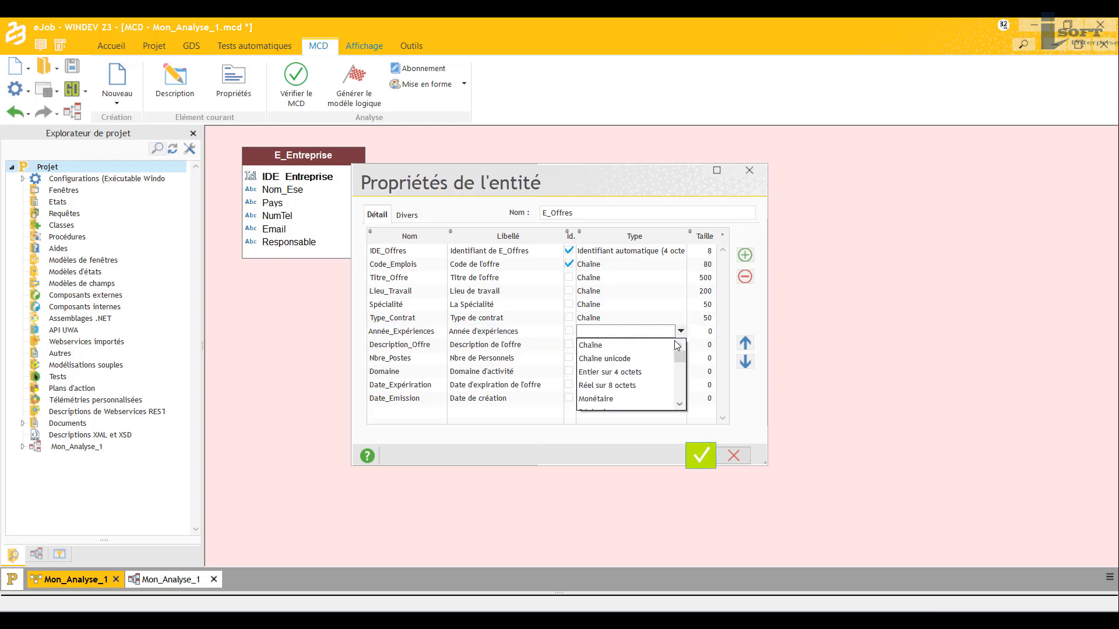
left_click(600, 344)
left_click(707, 331)
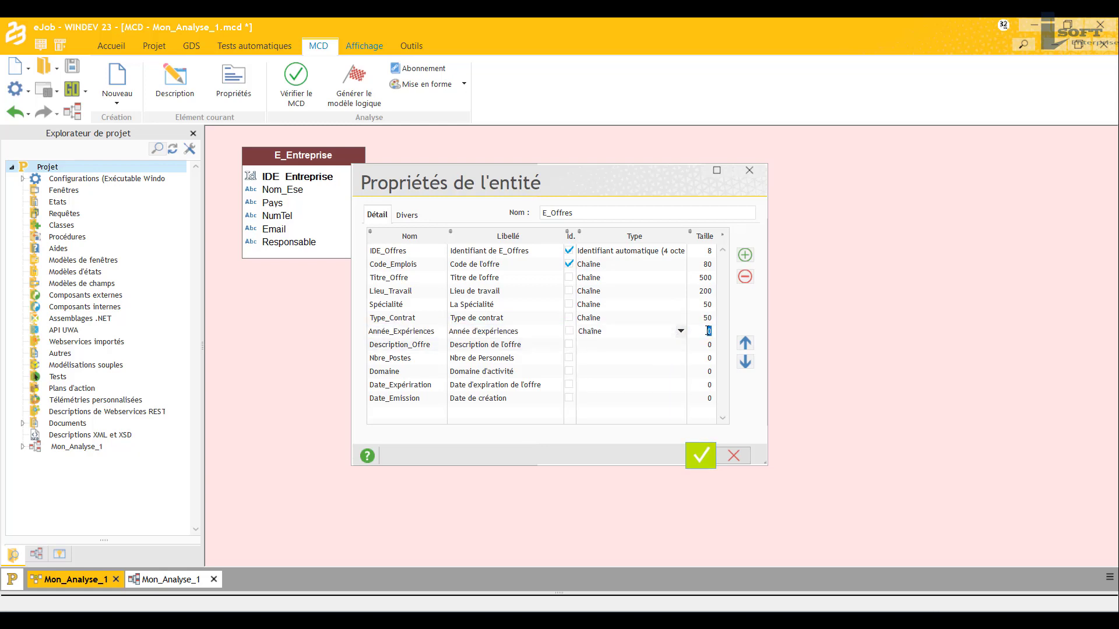
type("50")
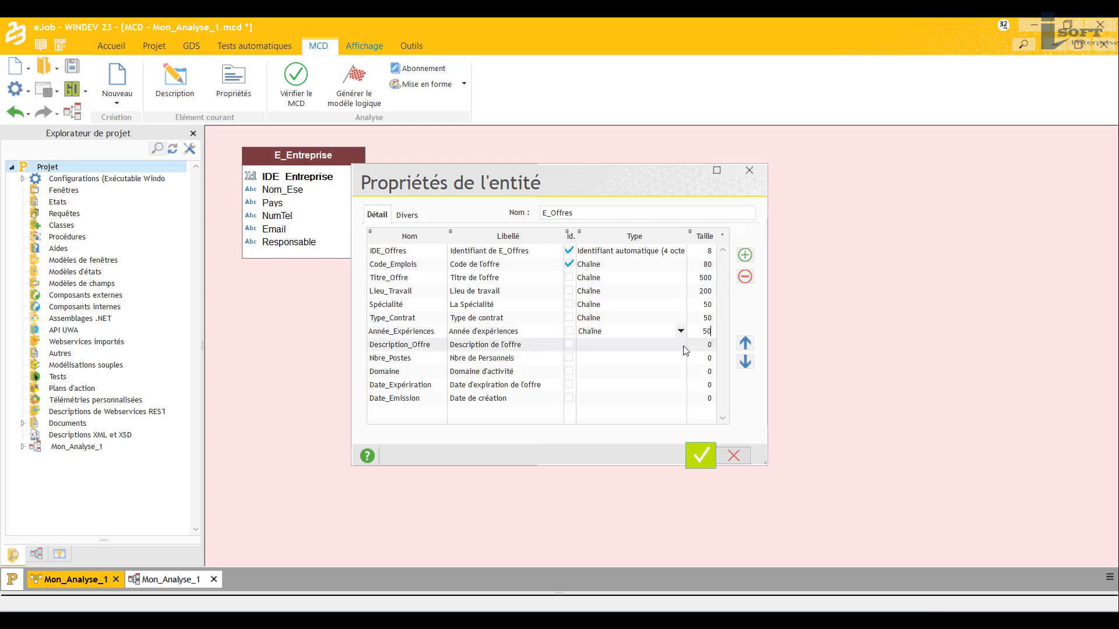
Set the Description_Offre attribute to type Chaîne unicode.
left_click(683, 343)
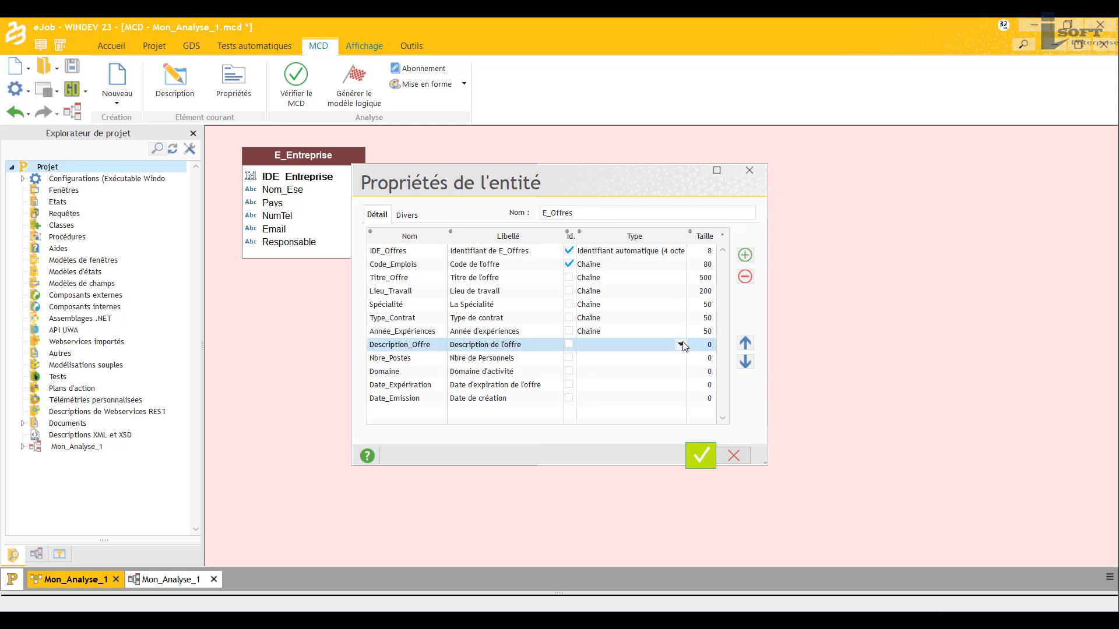
left_click(681, 345)
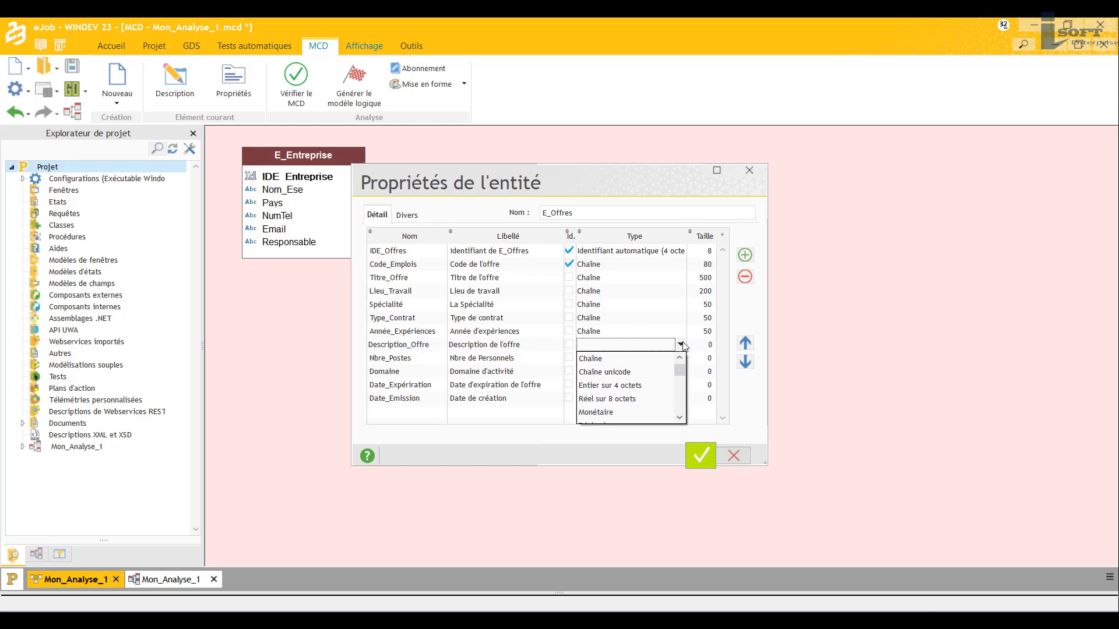
left_click(641, 372)
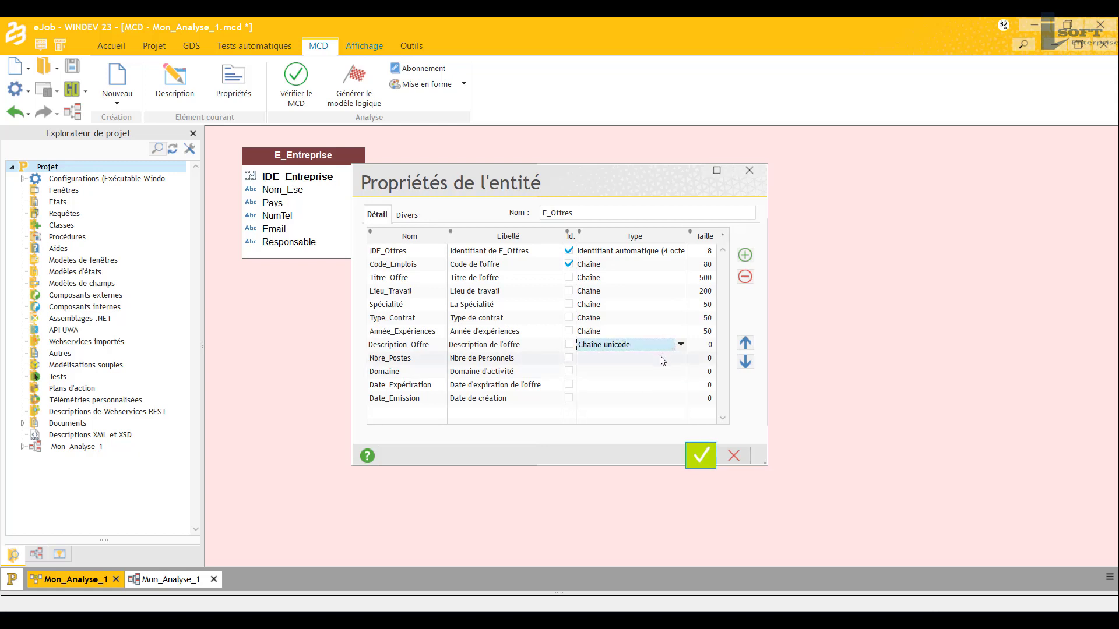
Set the Nbre_Postes attribute to type Entier sur 4 octets with size 2.
left_click(664, 360)
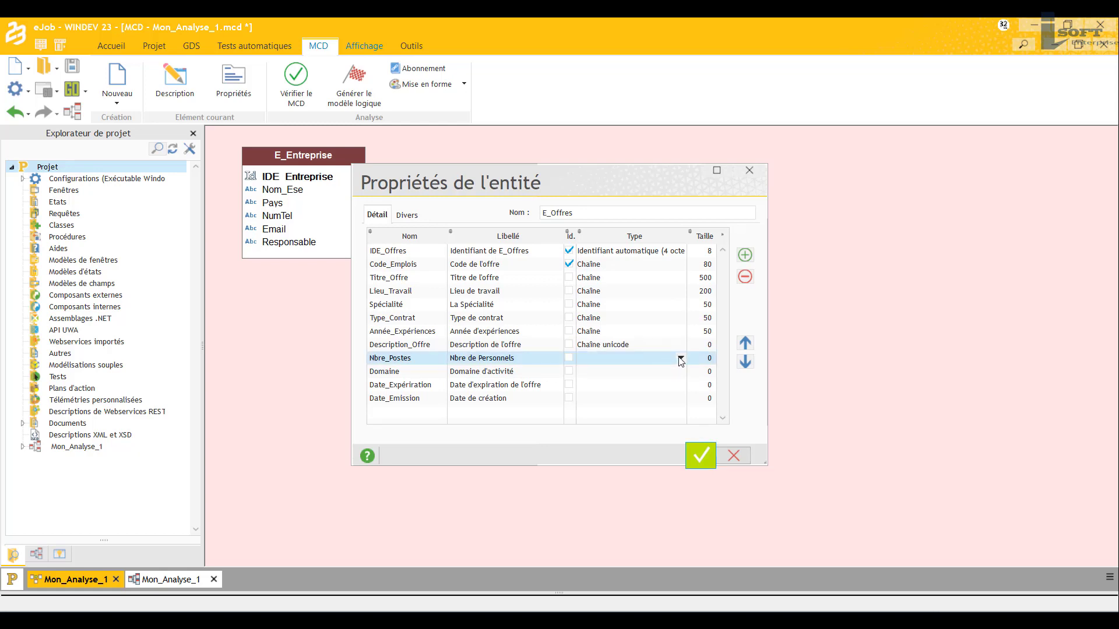
left_click(681, 358)
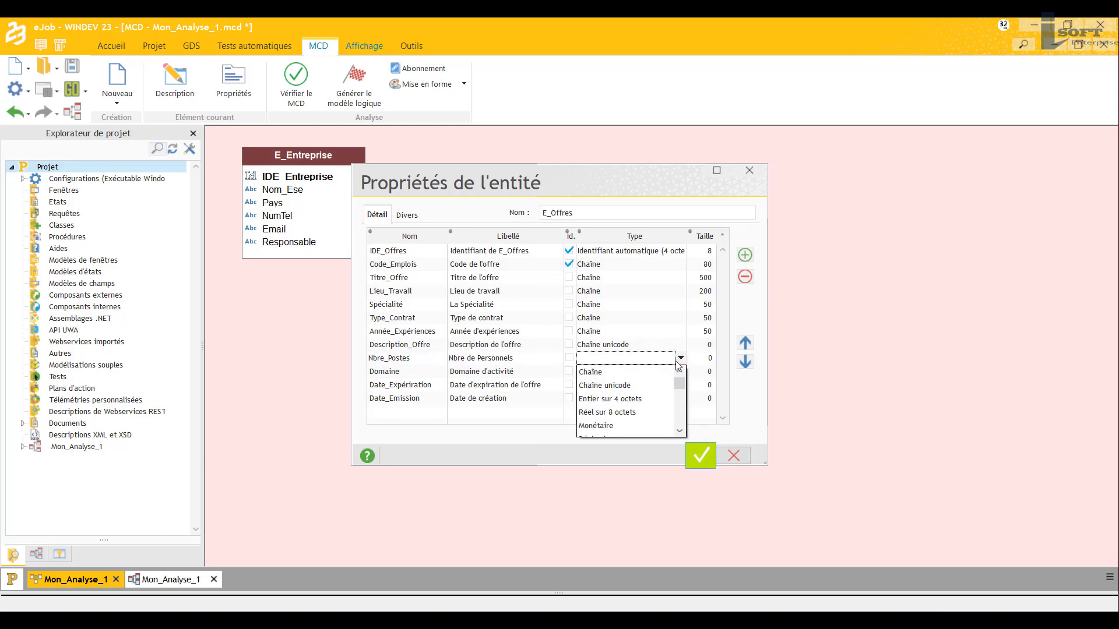
left_click(645, 399)
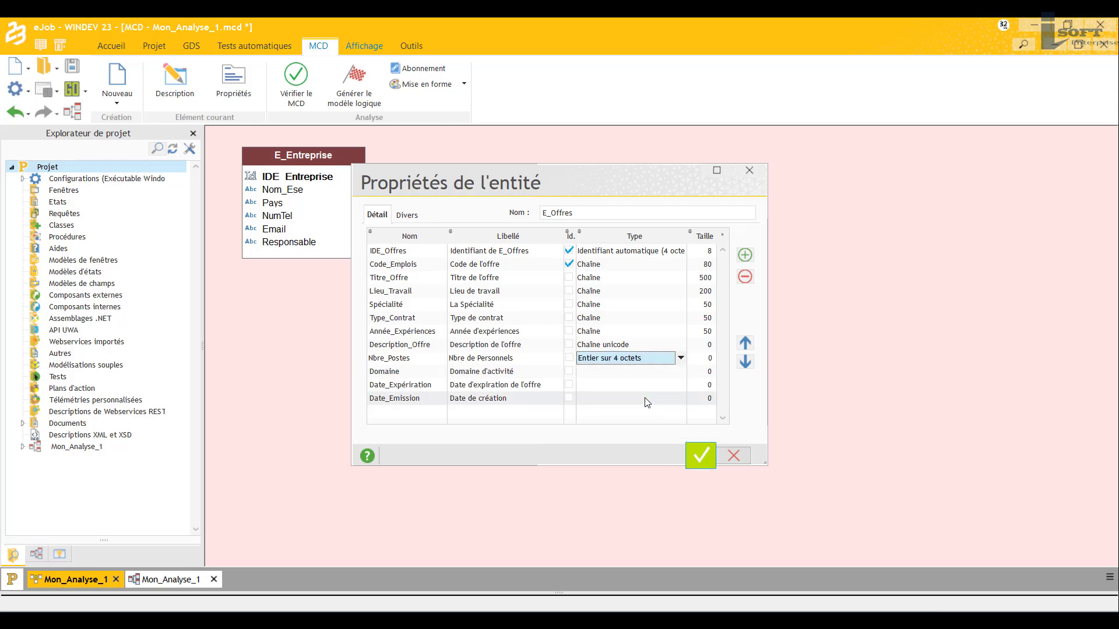
left_click(703, 361)
type("2")
Set the Domaine attribute to type Chaîne with size 50.
left_click(670, 372)
left_click(679, 373)
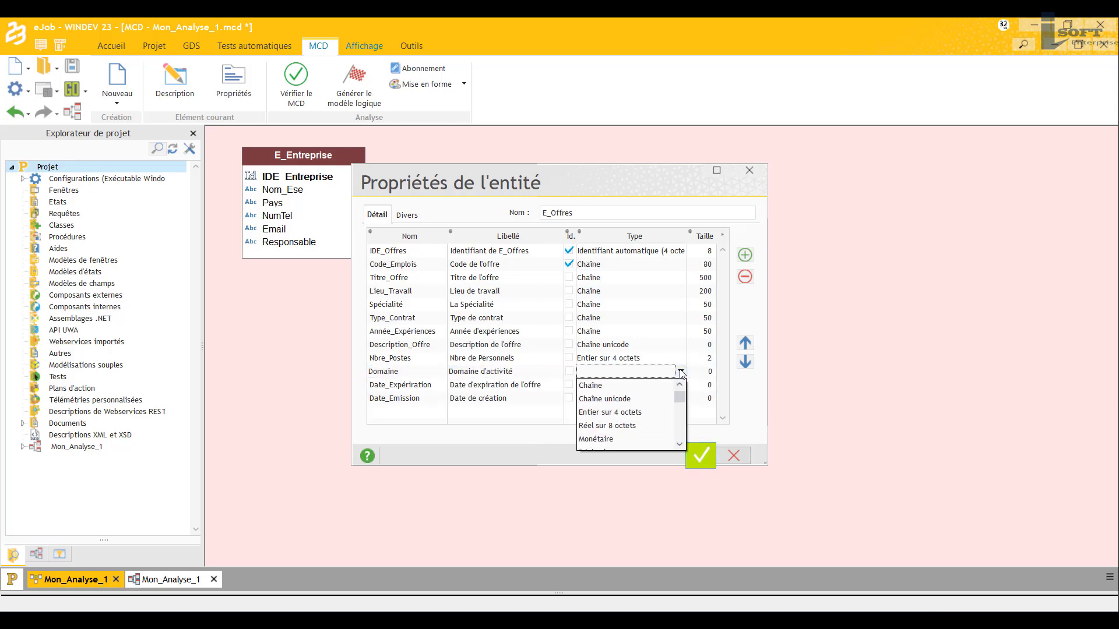
left_click(652, 386)
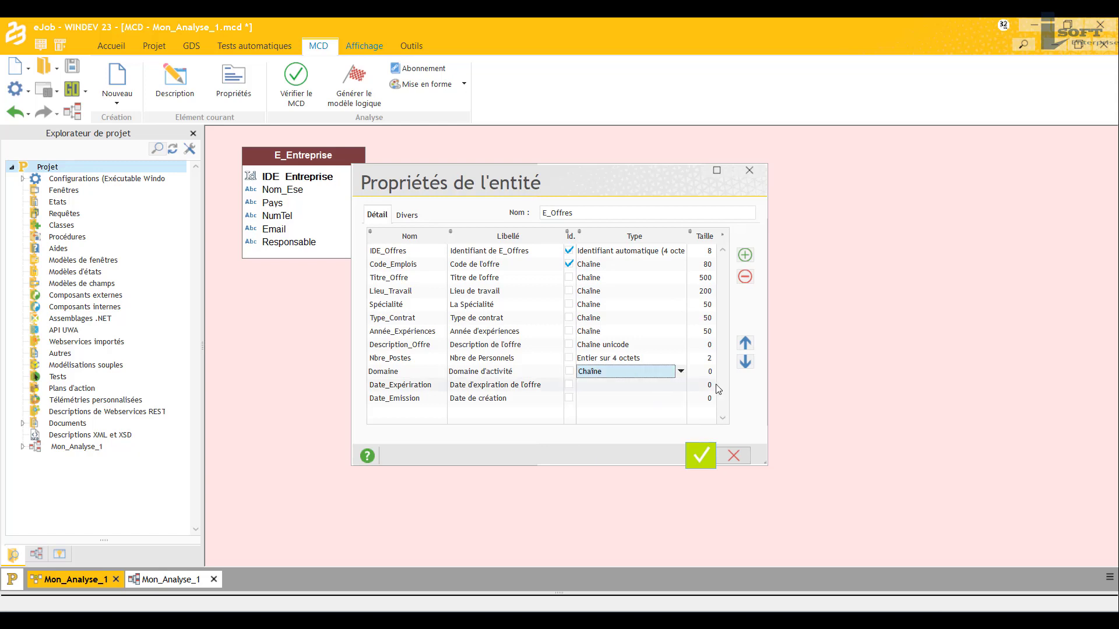
left_click(710, 372)
type("50")
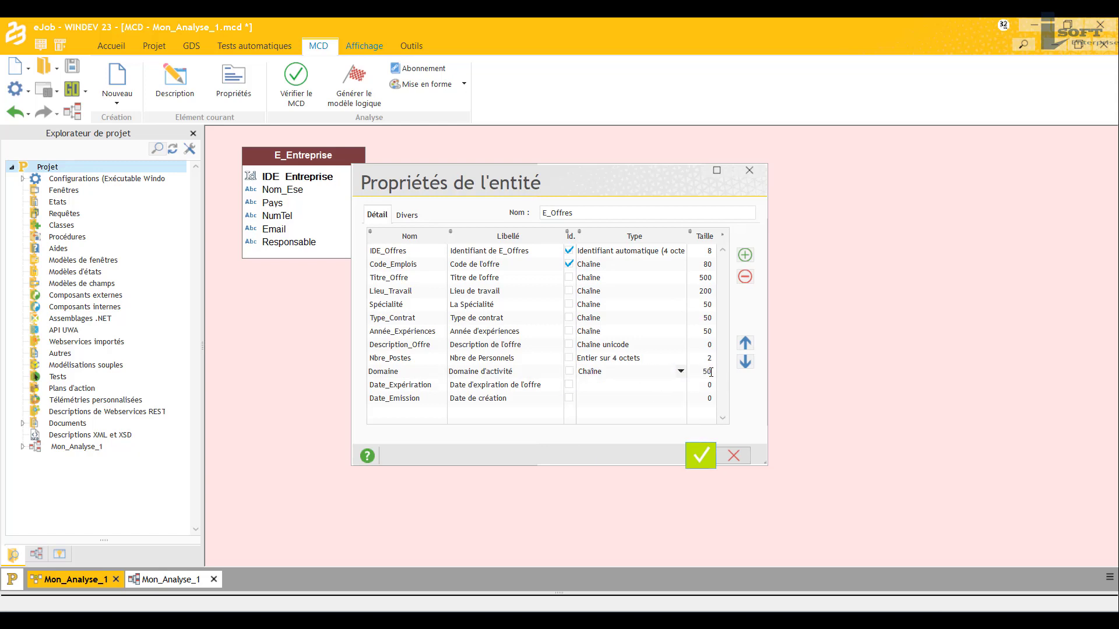
Set the Date_Expériration attribute to type Date (aaaammjj) with size 8.
left_click(681, 385)
left_click(681, 386)
scroll(648, 407, "down", 2)
scroll(651, 415, "down", 2)
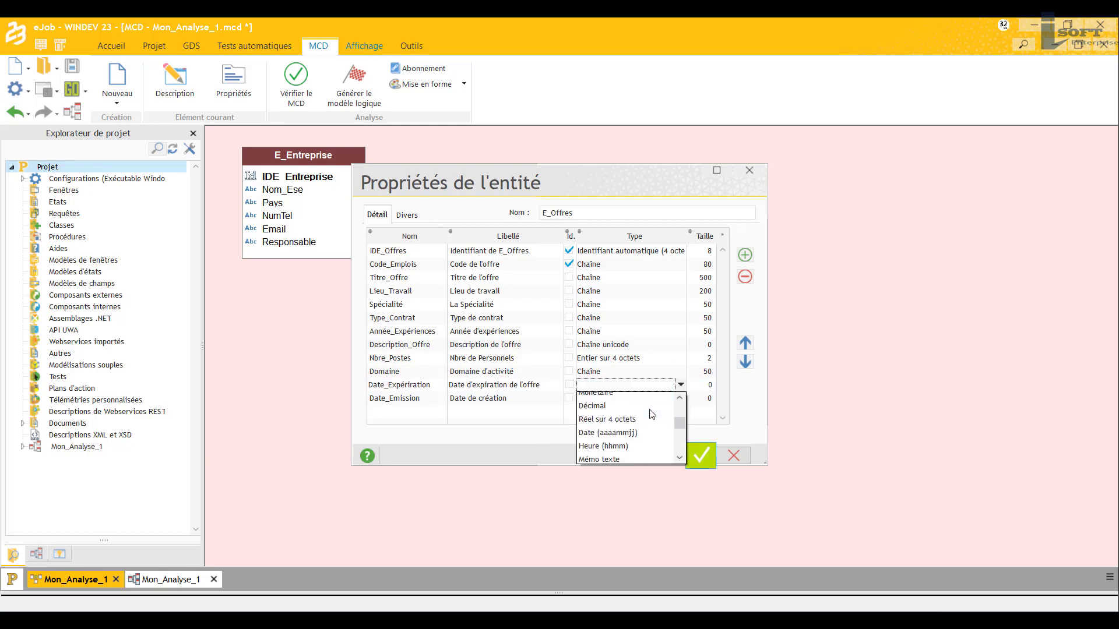
scroll(619, 435, "up", 2)
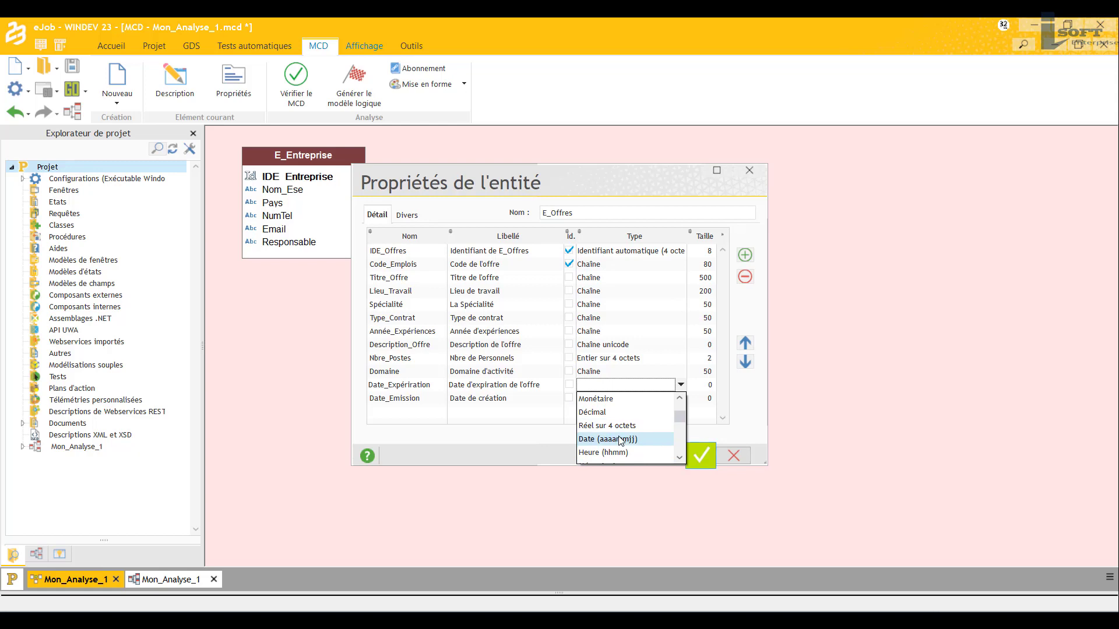
left_click(619, 438)
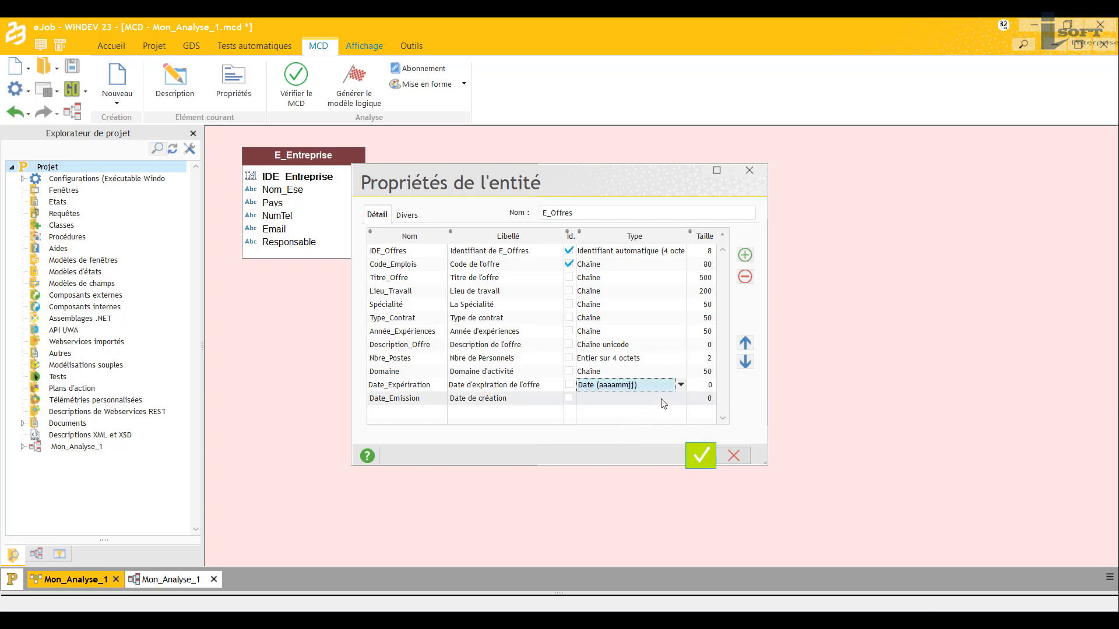
left_click(708, 385)
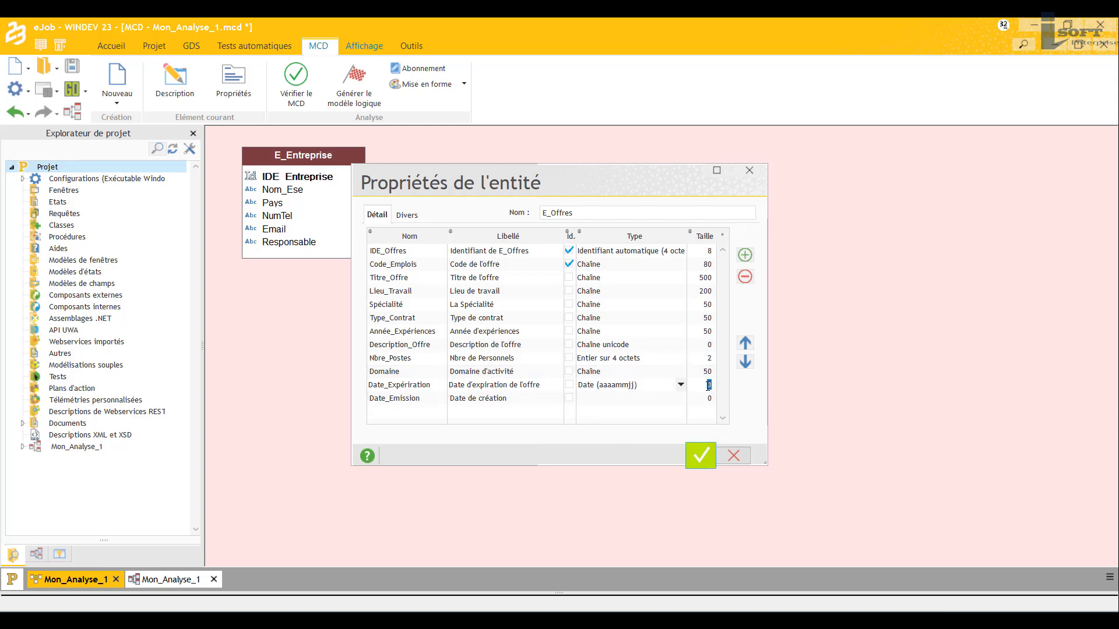
type("8")
Set the Date_Emission attribute to type Date (aaaammjj) with size 8, and save the changes to the E_Offres entity.
left_click(680, 399)
left_click(681, 398)
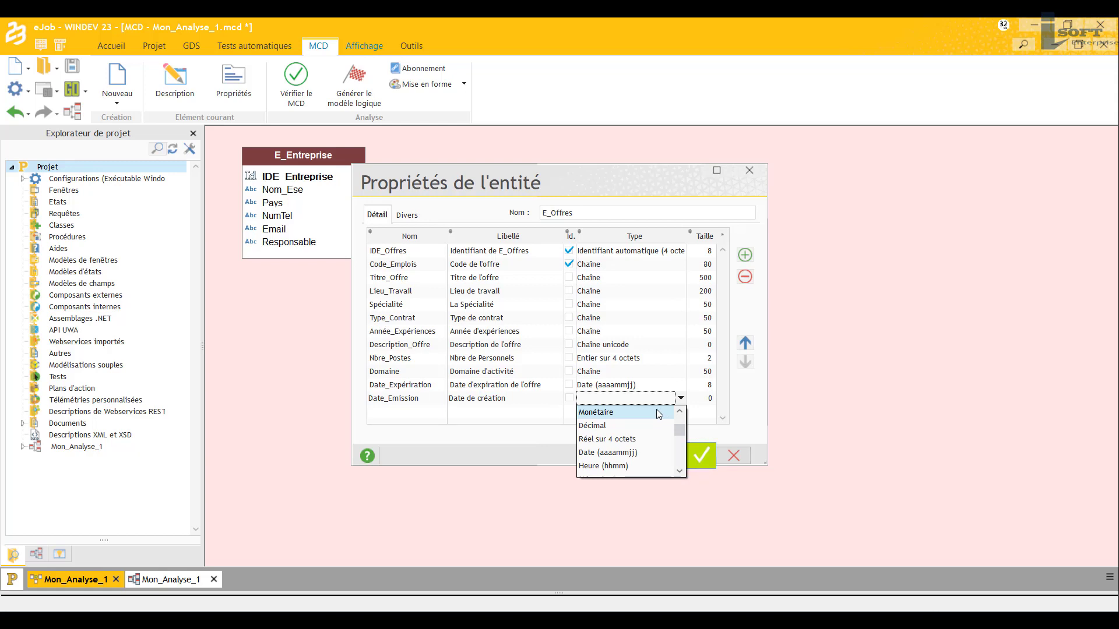
scroll(649, 423, "down", 2)
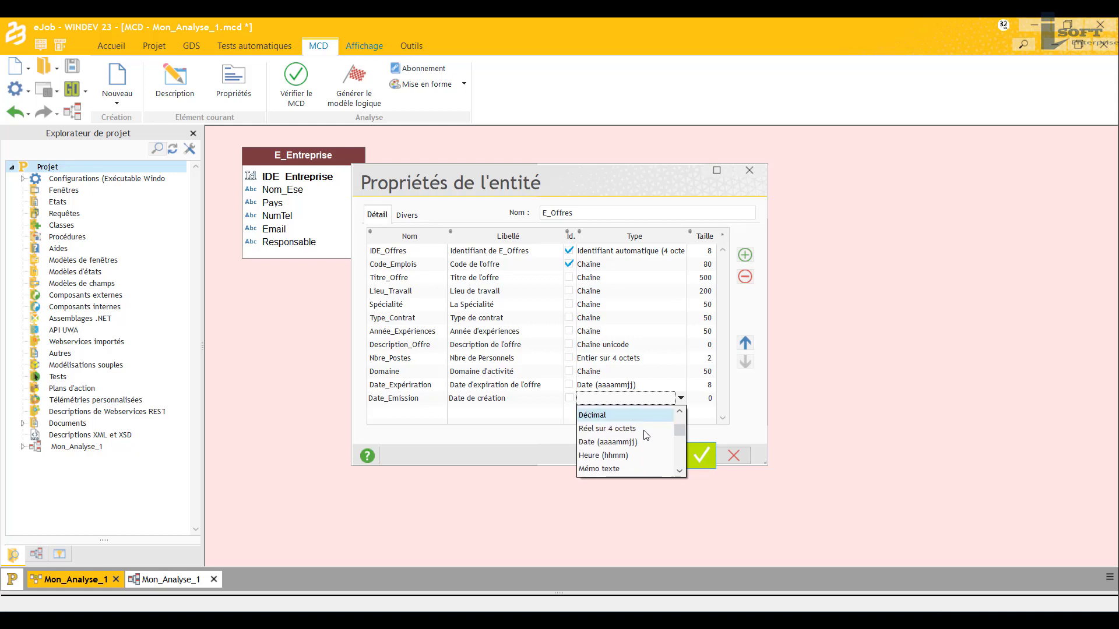
left_click(648, 433)
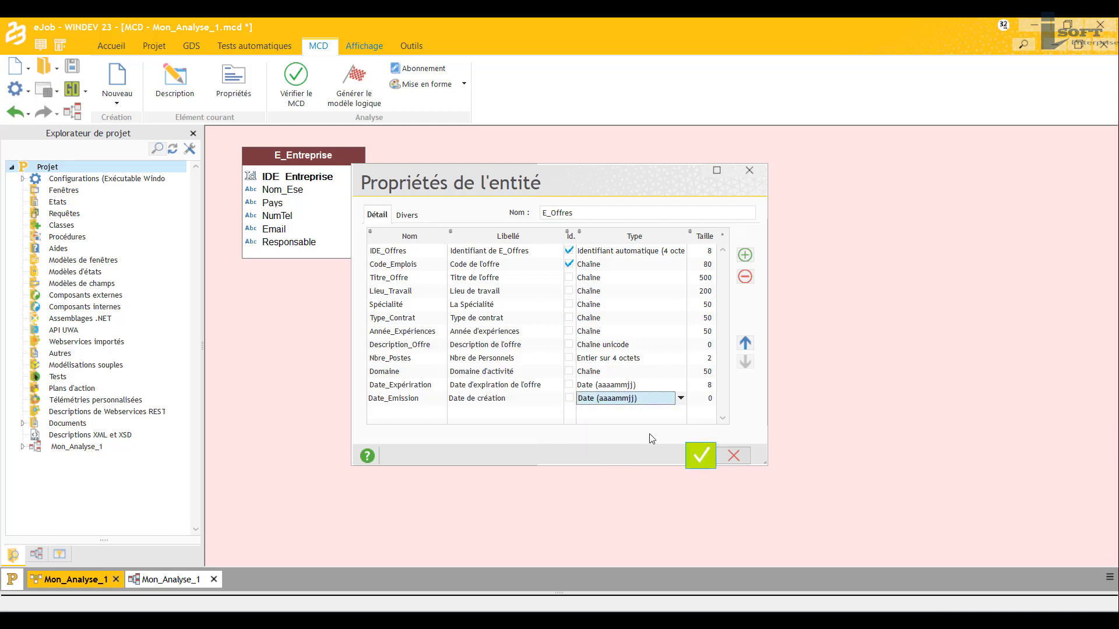
left_click(706, 398)
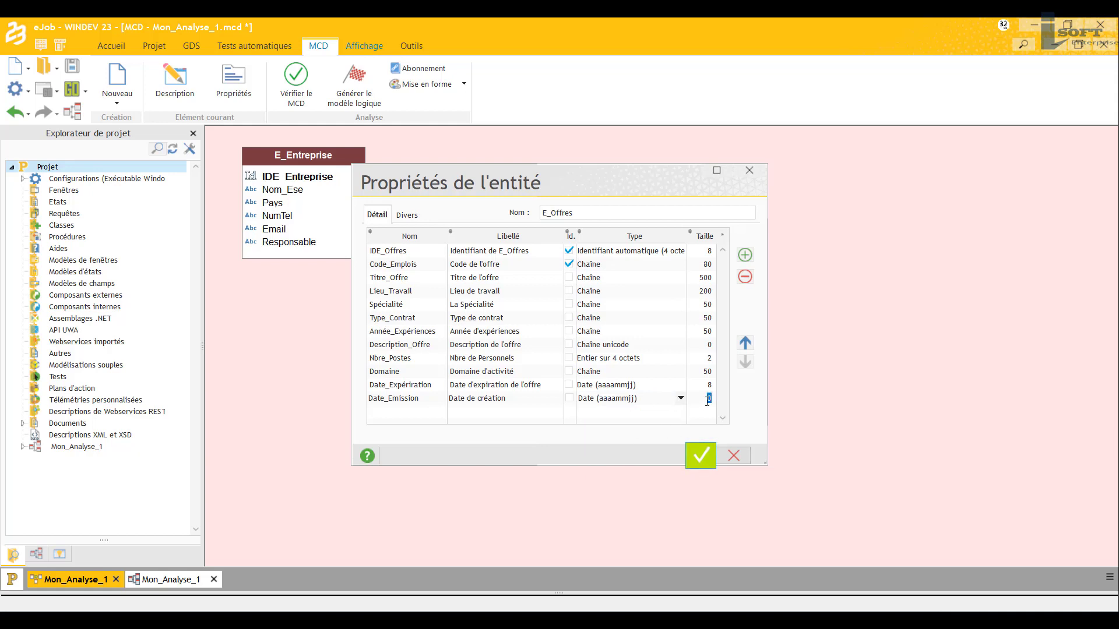
type("8")
left_click(698, 459)
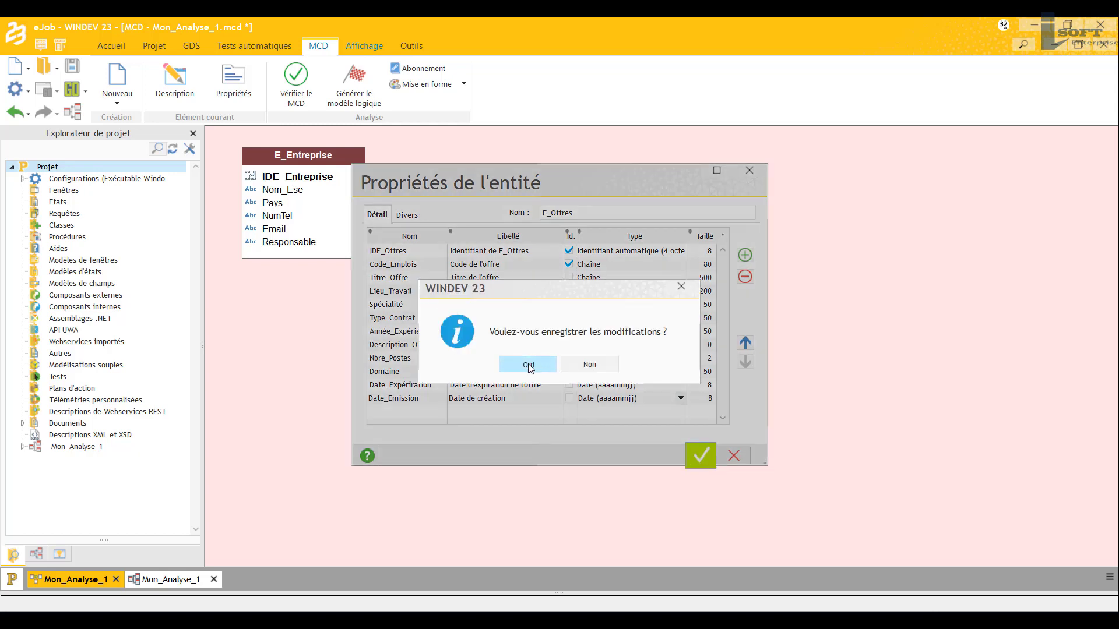
left_click(527, 364)
Move the E_Offres box near the top of the diagram, enlarge it to show all its attributes, and save the model.
left_click(679, 351)
left_click_drag(679, 351, 670, 196)
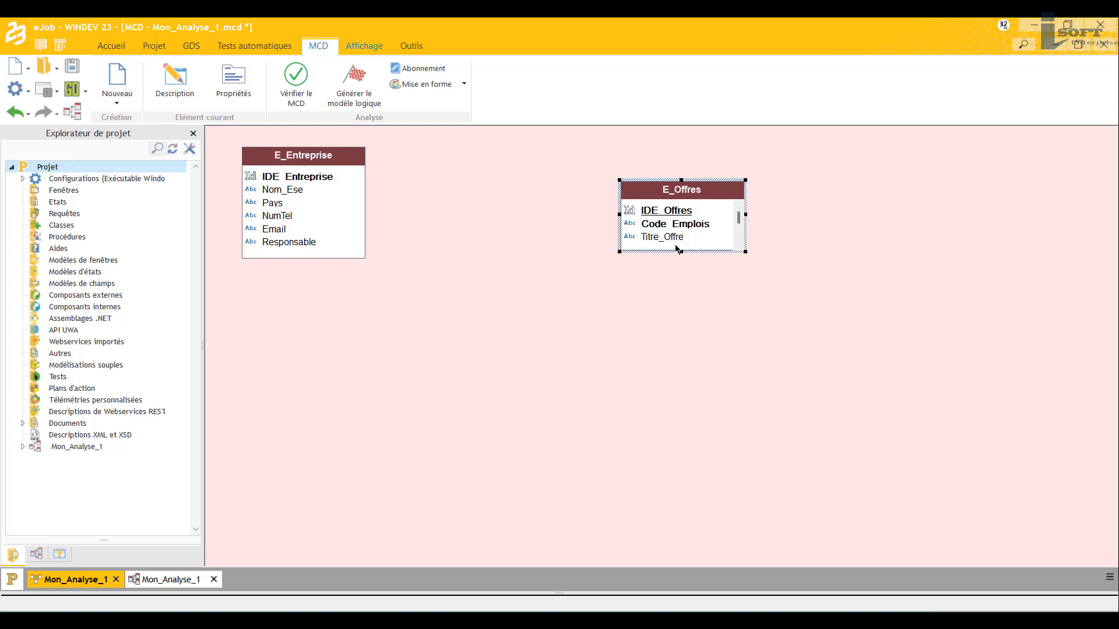
left_click_drag(681, 251, 682, 318)
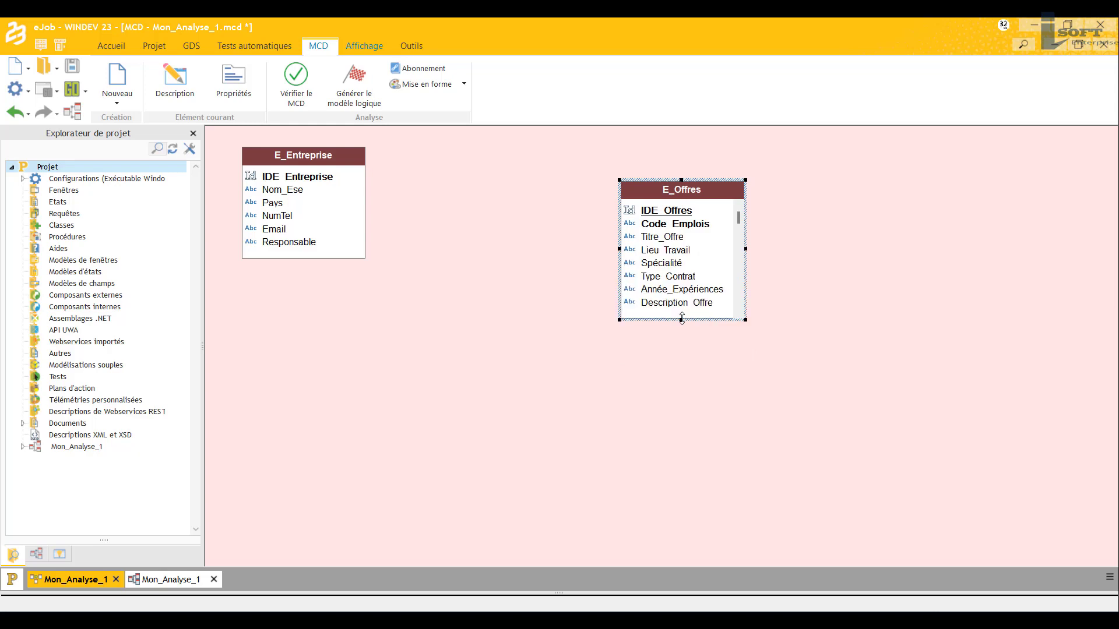
left_click_drag(681, 318, 682, 384)
left_click_drag(699, 195, 713, 150)
key("ctrl+s")
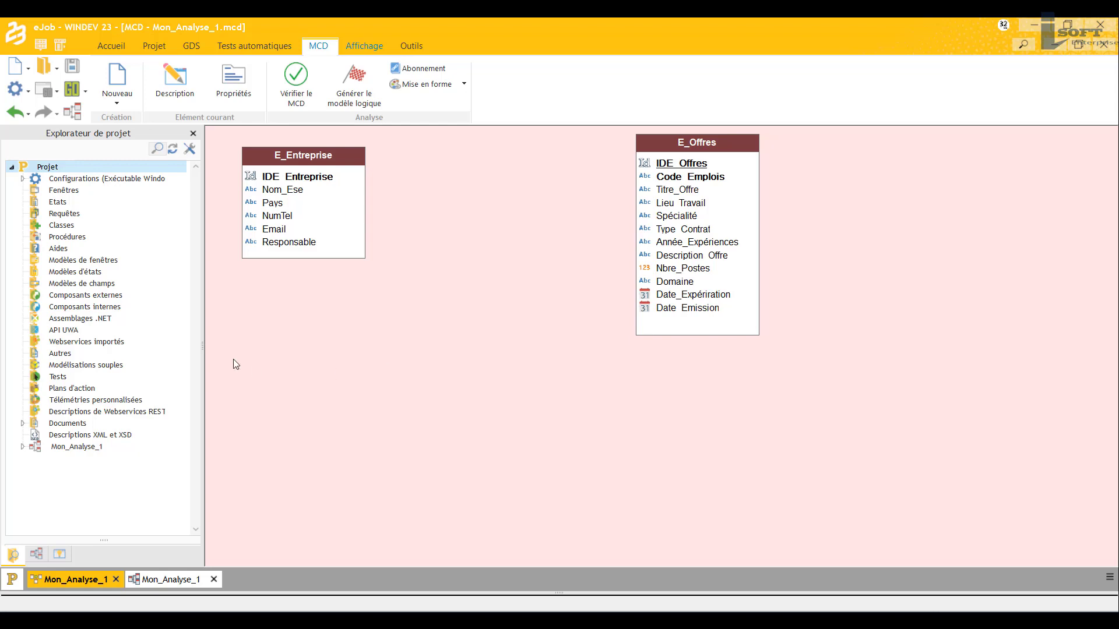
Create an entity named E_Domaine with an automatic identifier, placed just below E_Offres.
left_click(117, 96)
left_click(148, 119)
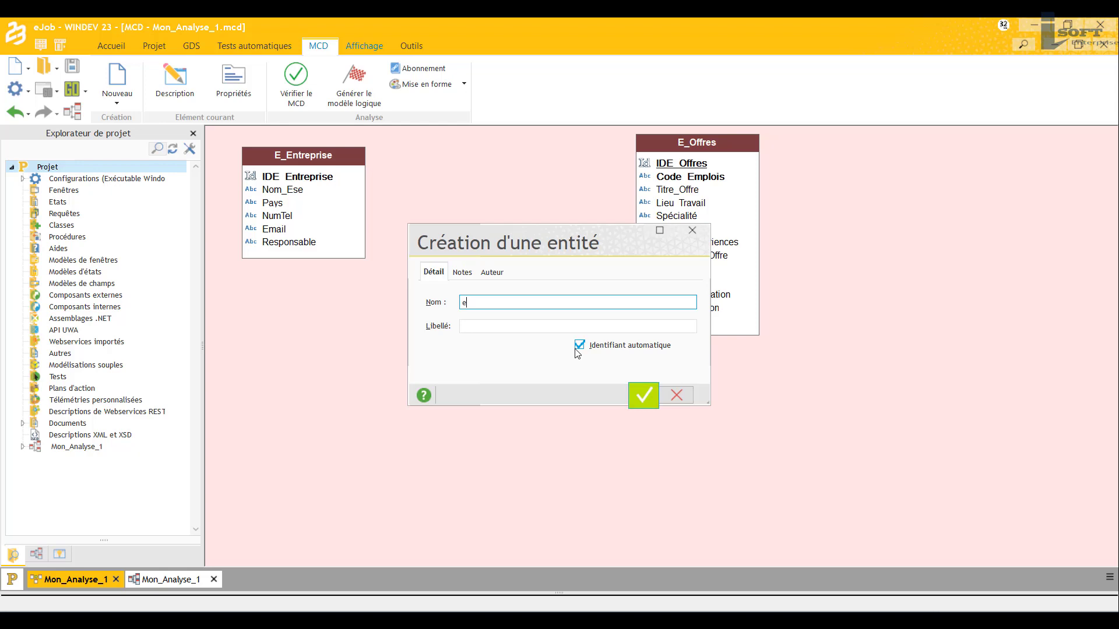
type("E")
type("D")
type("Domaine")
left_click(643, 397)
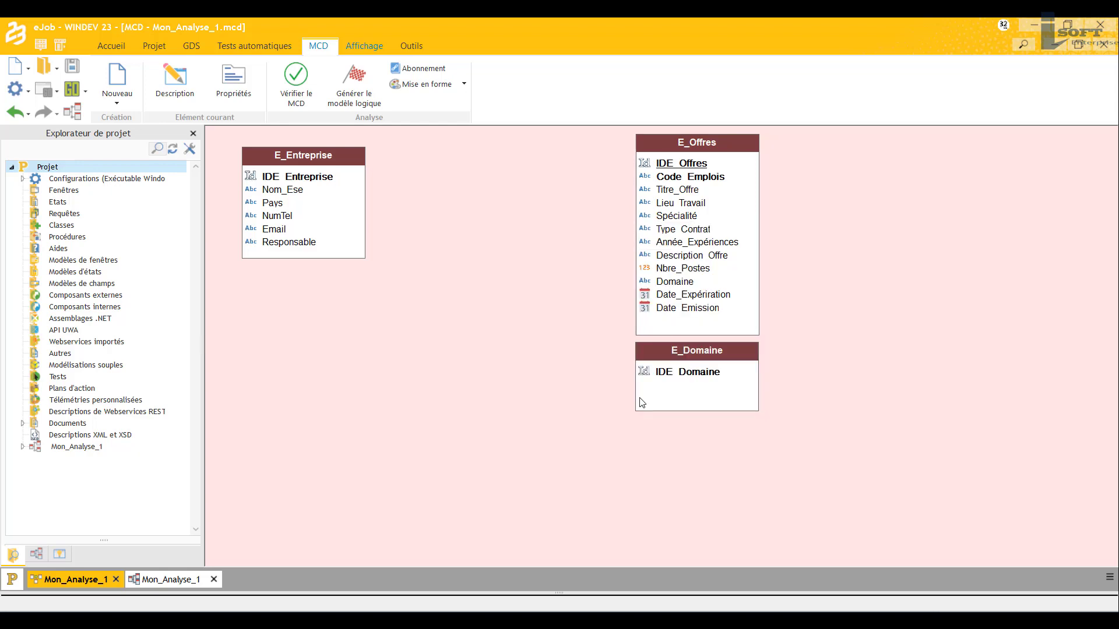
Add the attributes Lib, labelled "Intitulé du domaine", and Type_Activité, labelled "Type activité", to the E_Domaine entity.
left_click(410, 267)
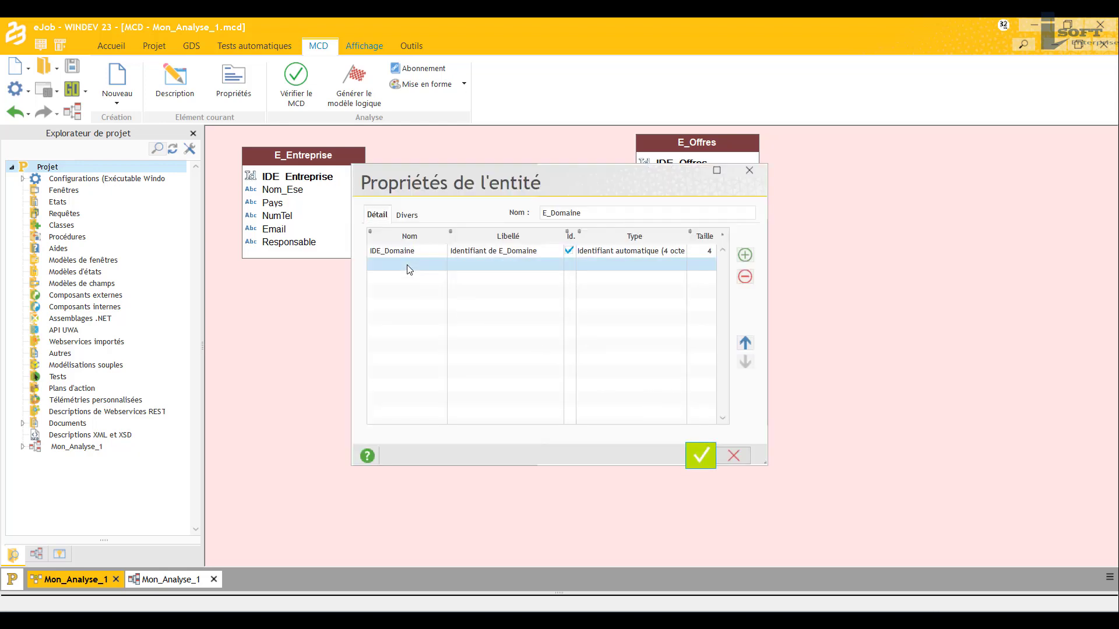
type("Lib")
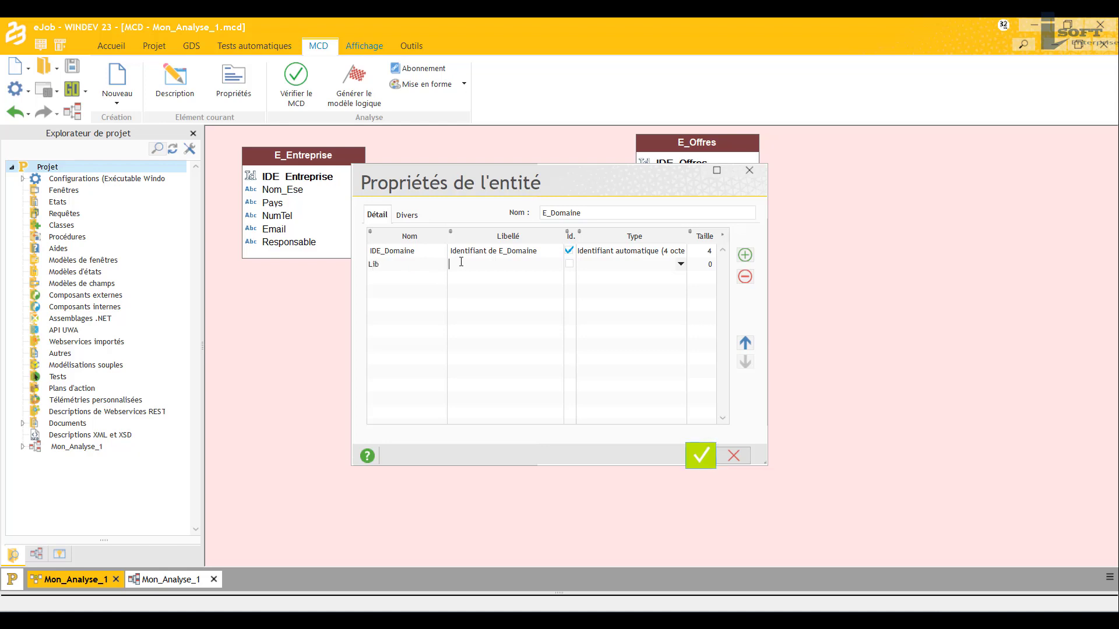
type("Intitulé du domaine")
left_click(428, 280)
type("Type_Activité")
left_click(482, 278)
type("Type activité")
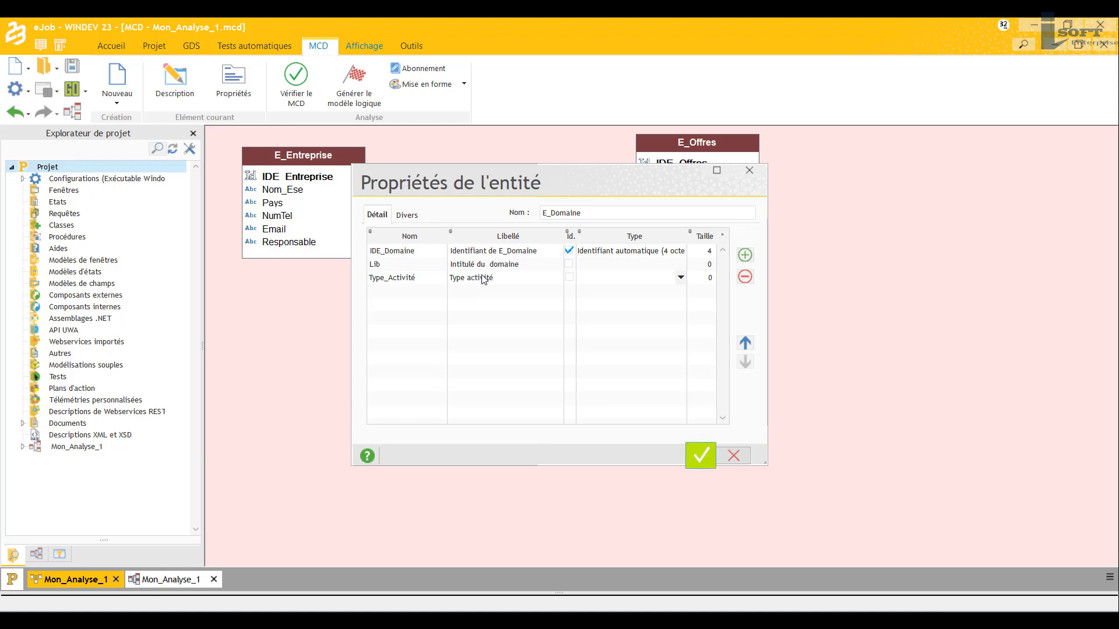
Set the Lib attribute to type Chaîne with size 200.
left_click(596, 268)
left_click(680, 264)
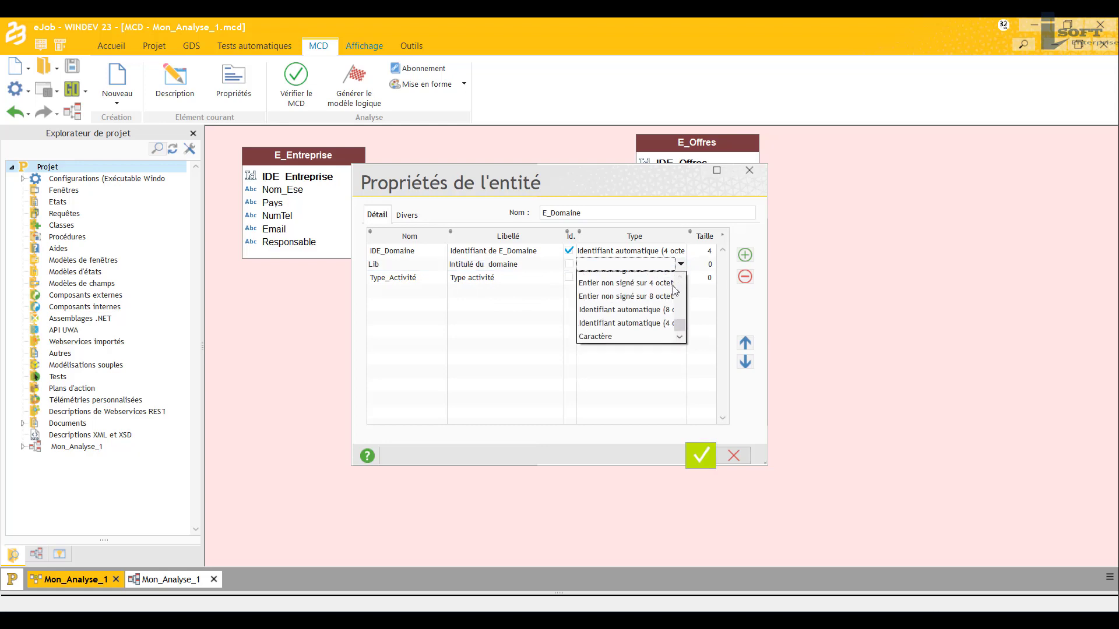
scroll(647, 289, "up", 8)
left_click(644, 281)
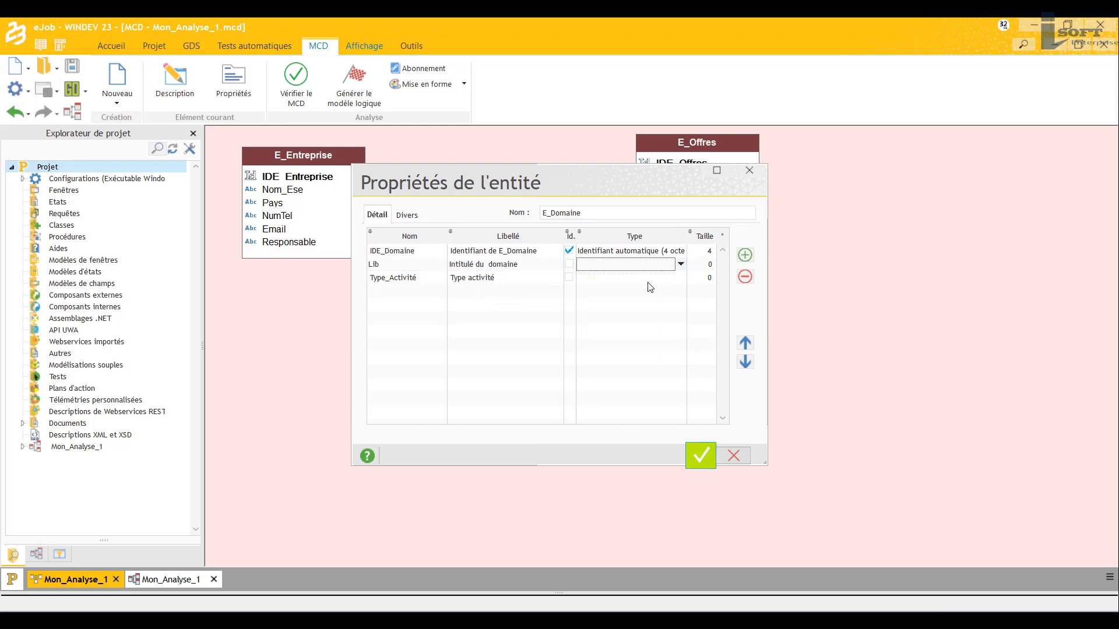
left_click(707, 264)
type("200")
Set the Type_Activité attribute to type Chaîne with size 50, and save the changes to the E_Domaine entity.
left_click(682, 279)
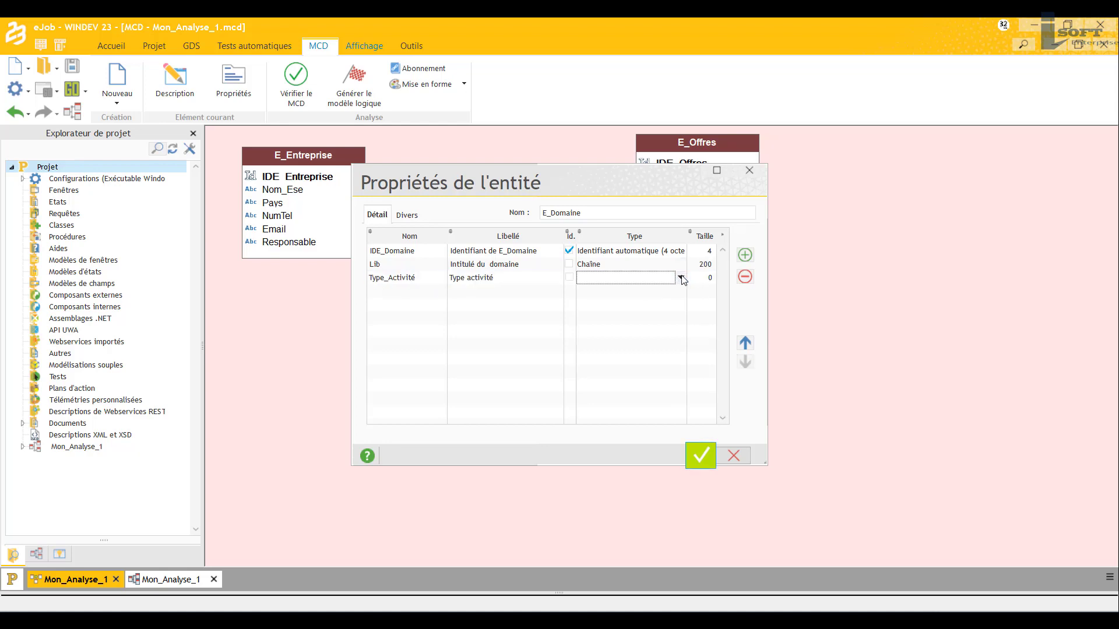
left_click(681, 278)
left_click(668, 289)
left_click(701, 279)
type("50")
left_click(707, 464)
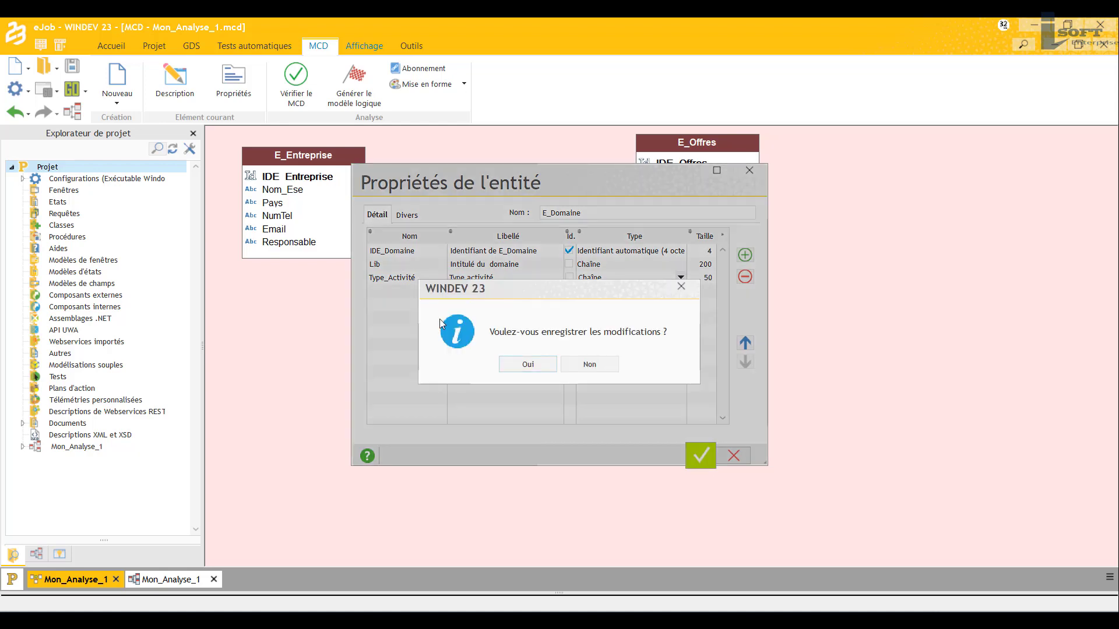
left_click(517, 364)
Move the E_Domaine box to the right of E_Offres, save the model, and draw a relation from E_Domaine to E_Offres.
left_click_drag(673, 355, 979, 185)
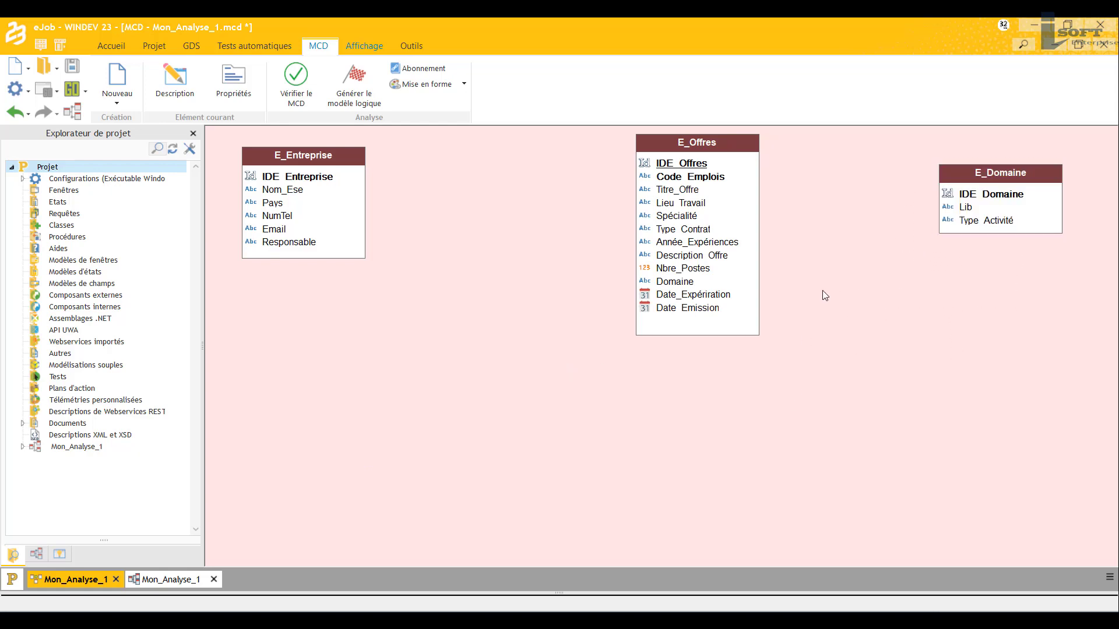
key("ctrl+s")
left_click(116, 106)
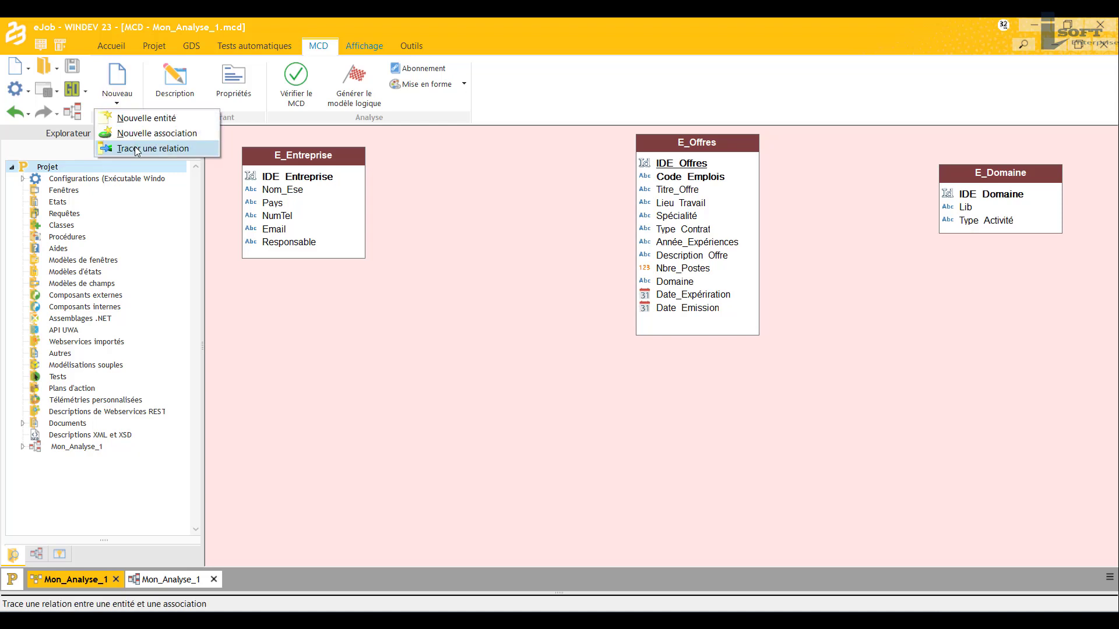
left_click(136, 149)
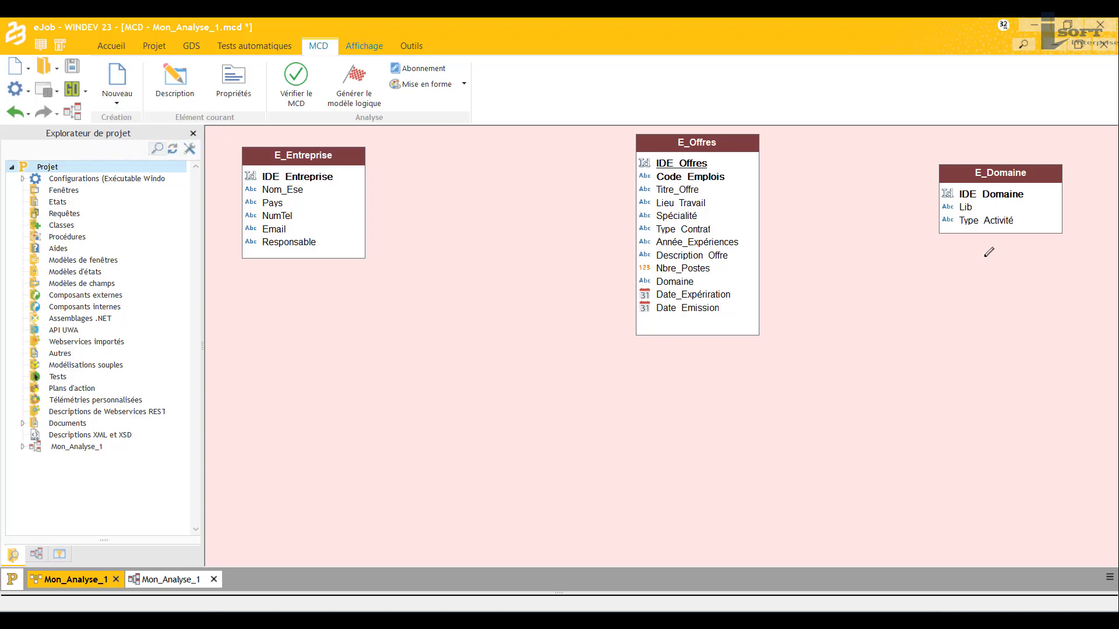
left_click(965, 188)
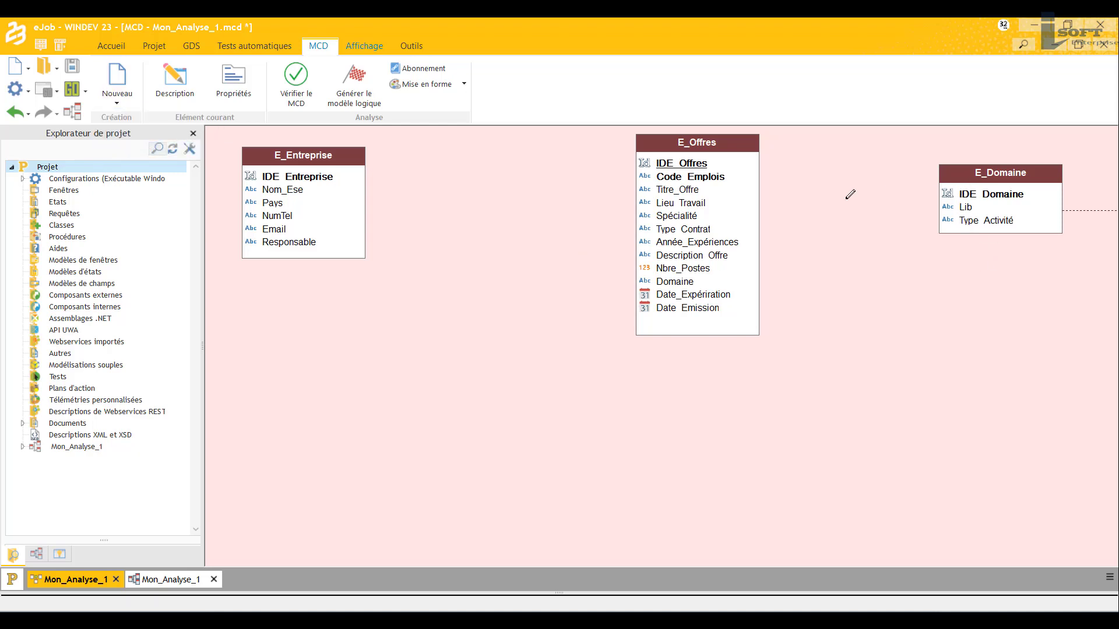
left_click(732, 214)
Set both the name and label of the association between E_Offres and E_Domaine to Contenir, and enlarge its box slightly.
left_click(856, 195)
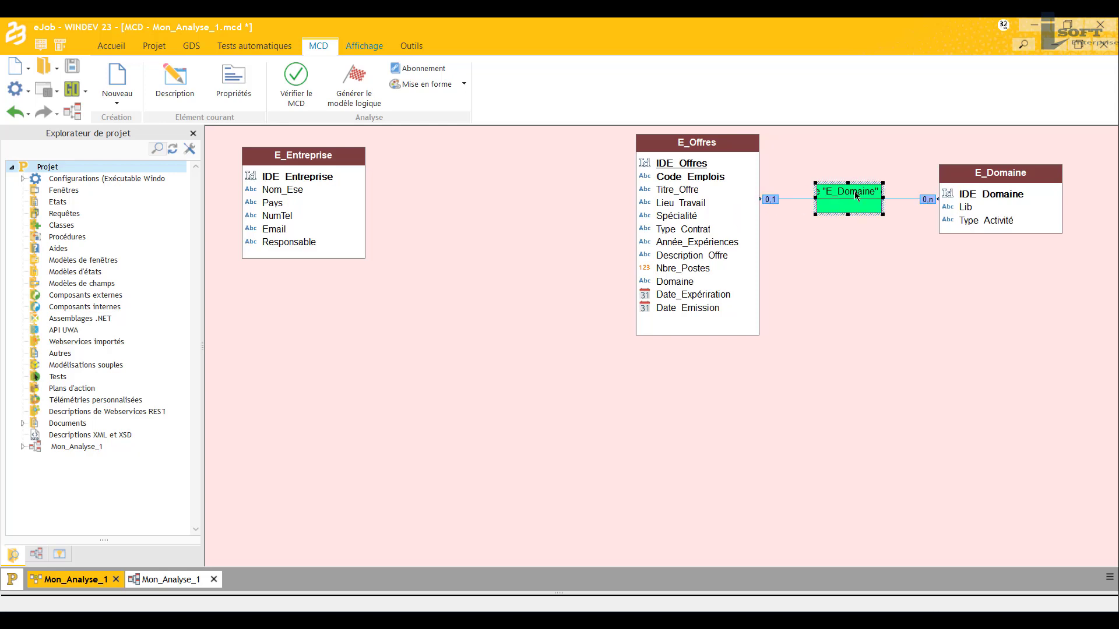
right_click(856, 196)
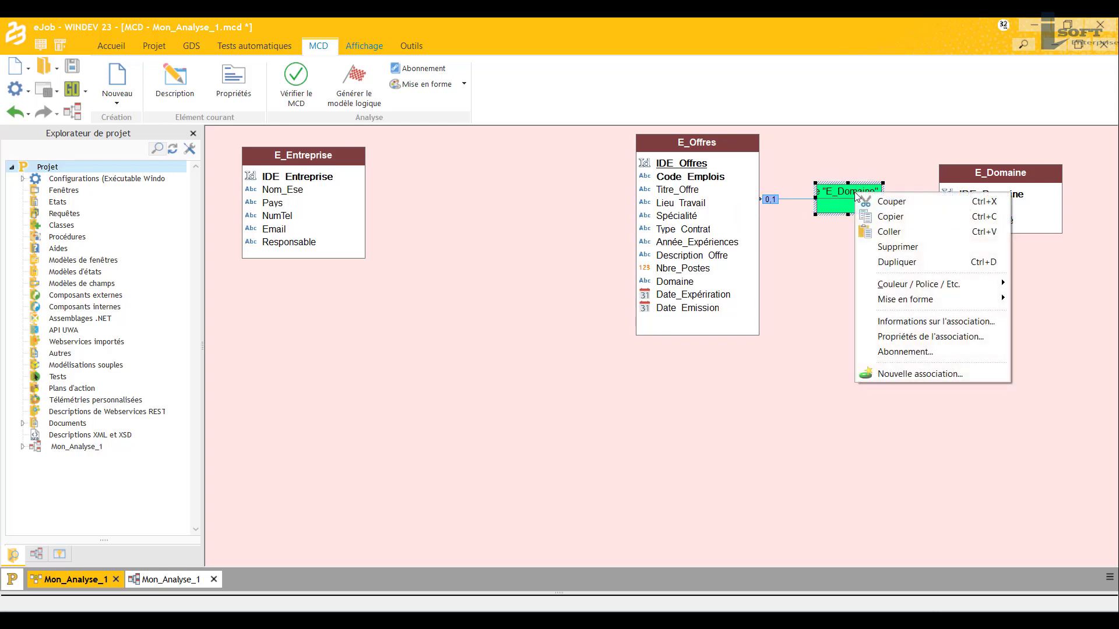
left_click(934, 321)
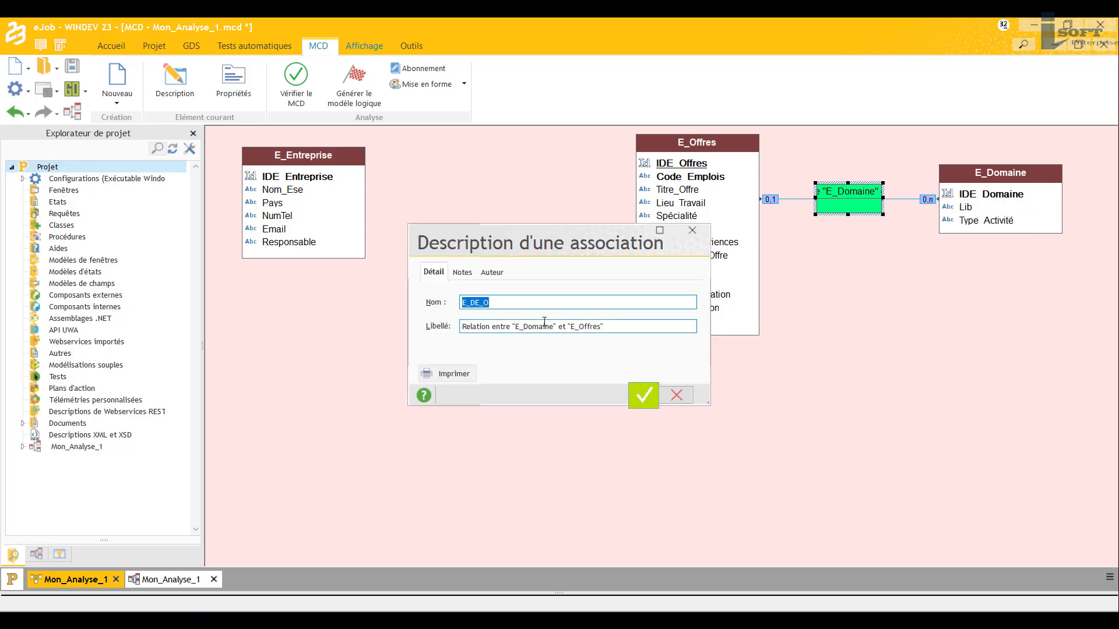
type("Contenir")
key("ctrl+a")
key("ctrl+c")
left_click(600, 326)
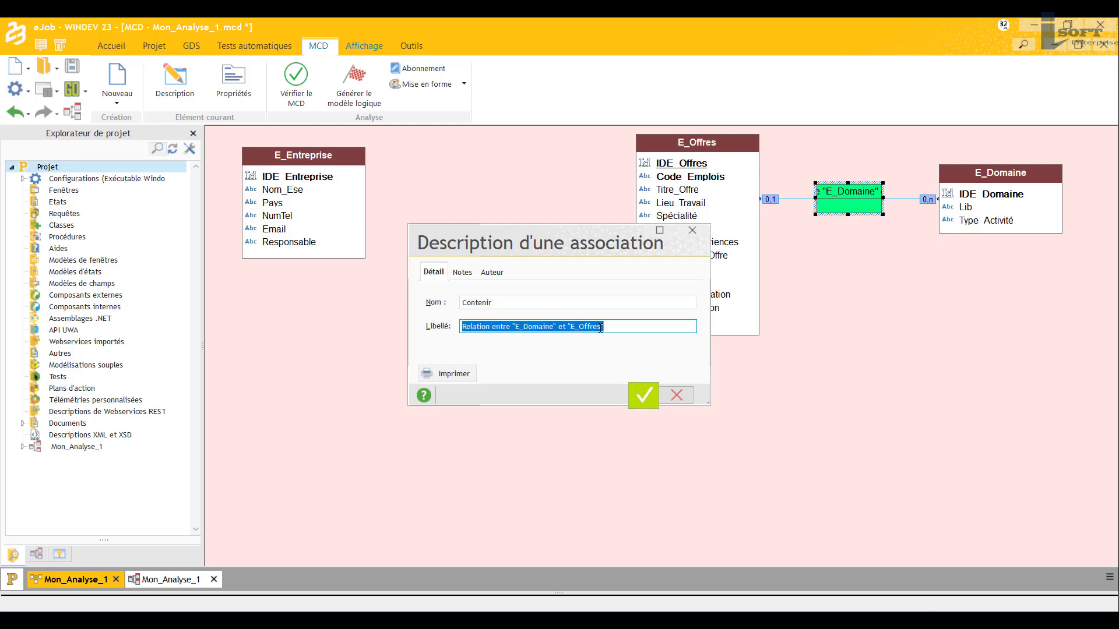
key("ctrl+v")
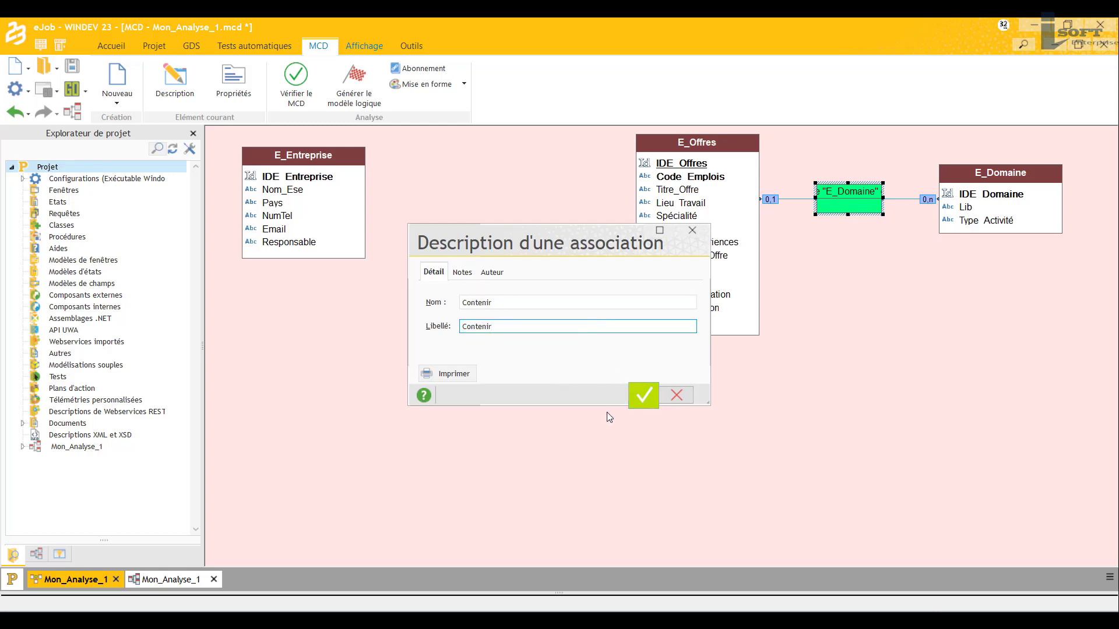
left_click(643, 396)
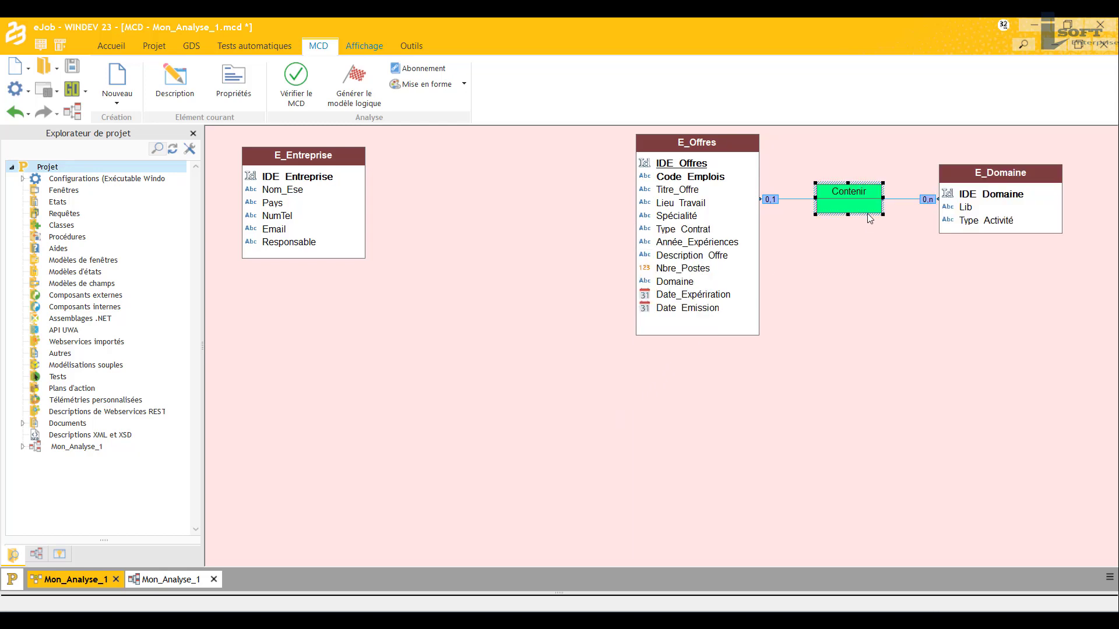
left_click_drag(878, 214, 890, 225)
left_click(887, 258)
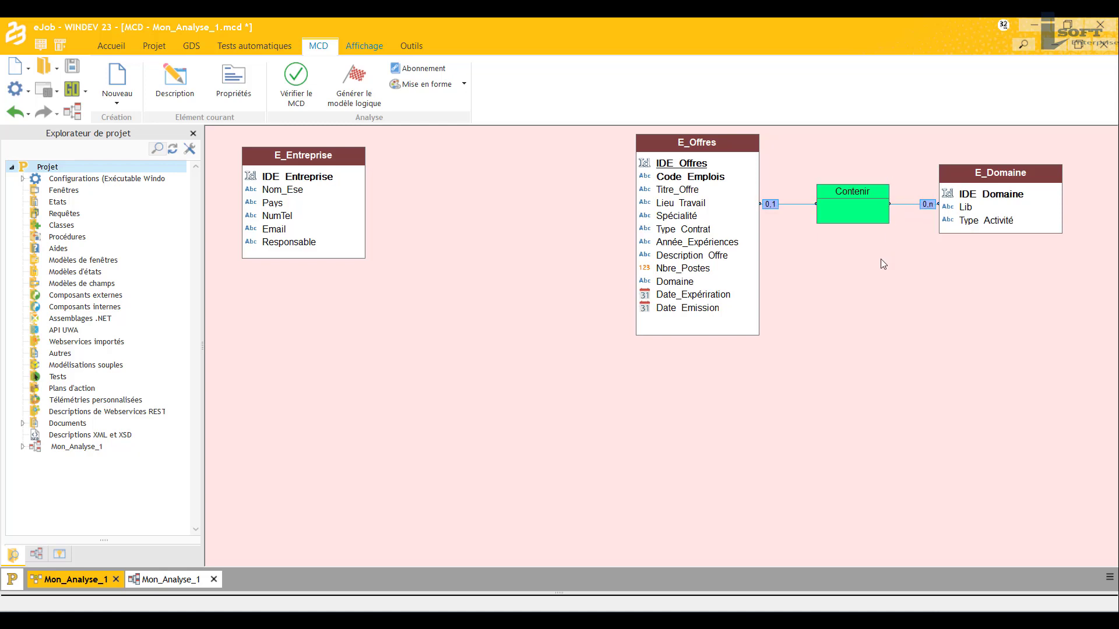
Check the cardinality of the link between E_Offres and Contenir without changing it, and save the model.
double_click(806, 204)
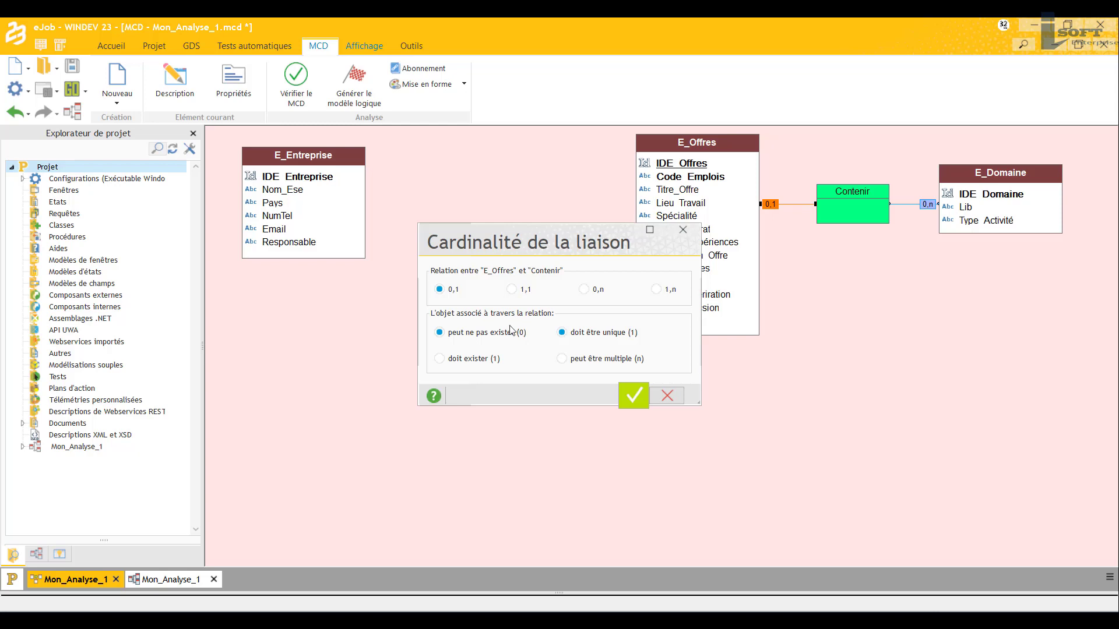
left_click(683, 230)
left_click(726, 465)
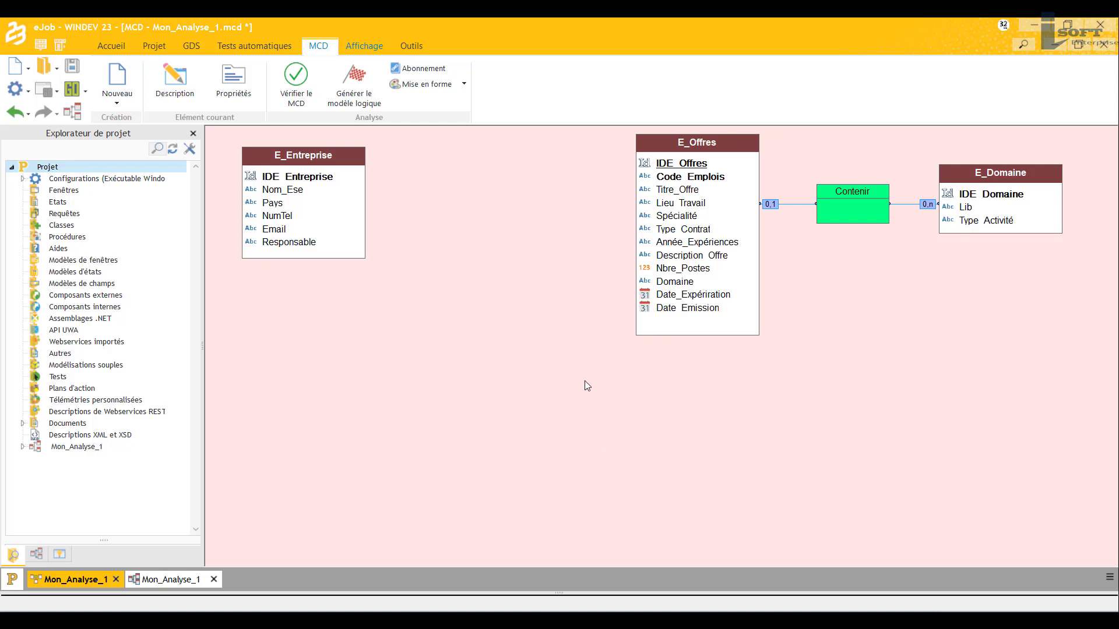
key("ctrl+s")
Create a new association named E_Emplois.
left_click(119, 104)
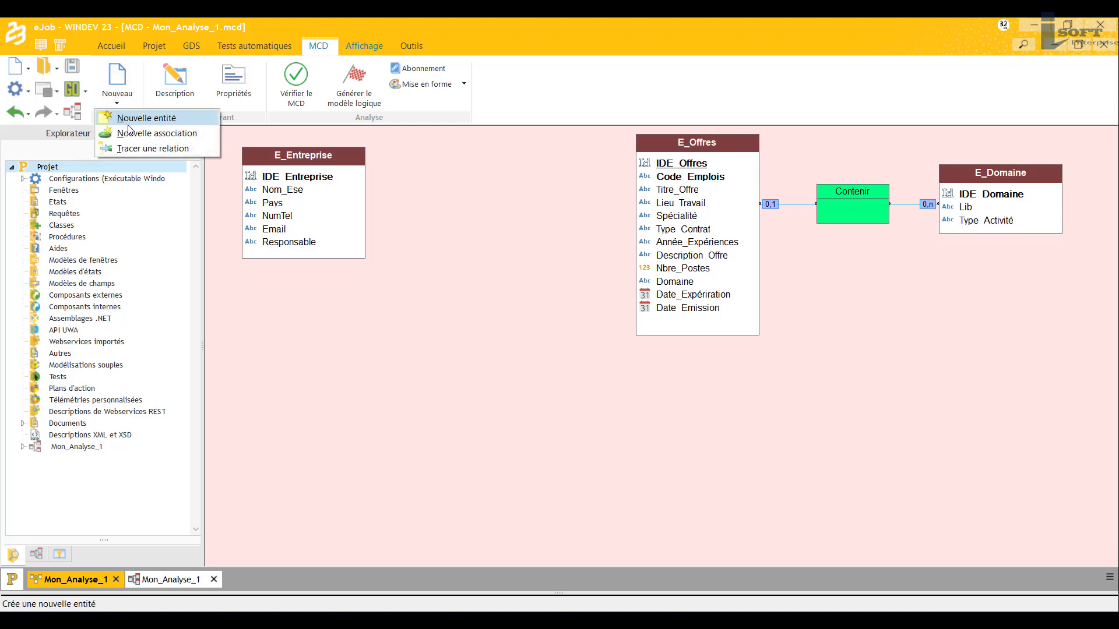
left_click(157, 132)
left_click(477, 247)
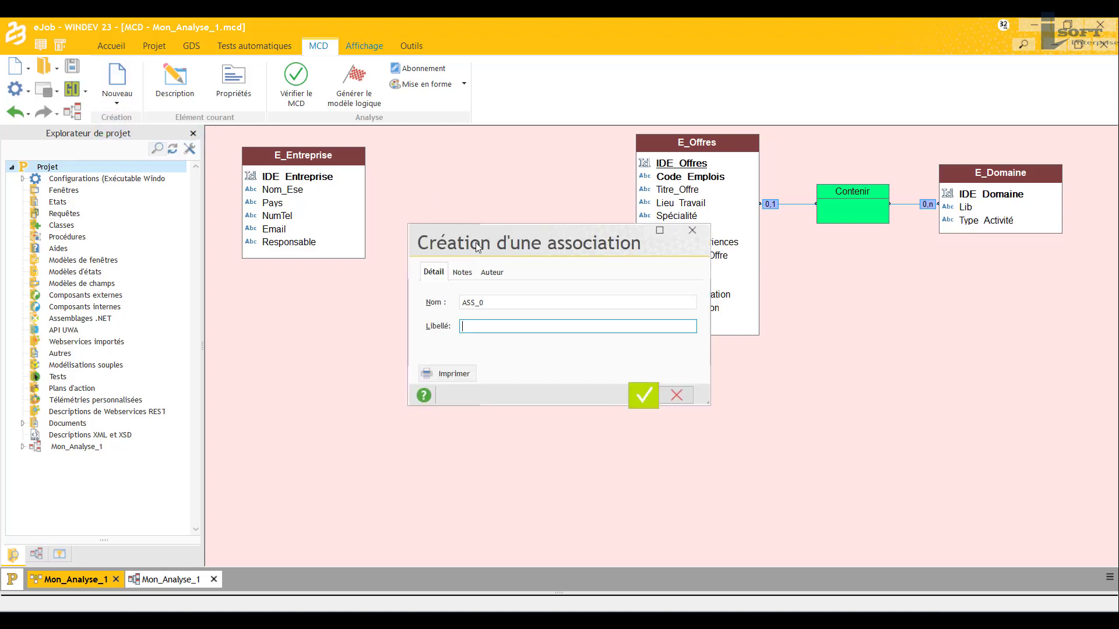
left_click(507, 300)
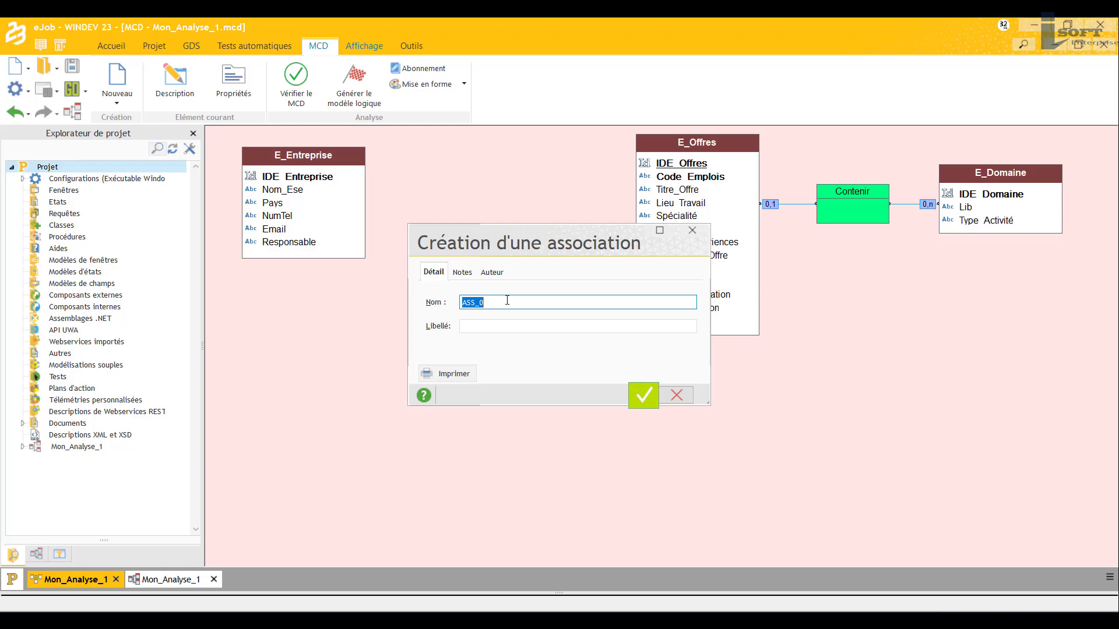
type("Emplois")
key("Home")
type("E_")
left_click(641, 395)
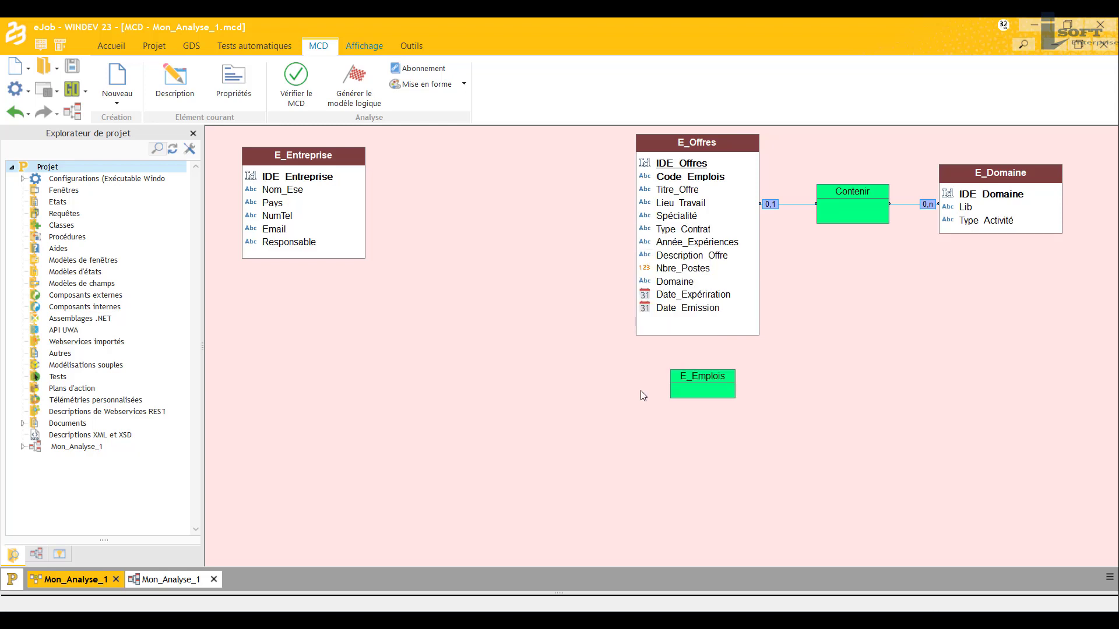
Move the E_Emplois association below and between E_Entreprise and E_Offres, enlarge its box, and save the model.
left_click(706, 380)
left_click_drag(707, 380, 531, 397)
left_click_drag(496, 346, 494, 332)
left_click(554, 309)
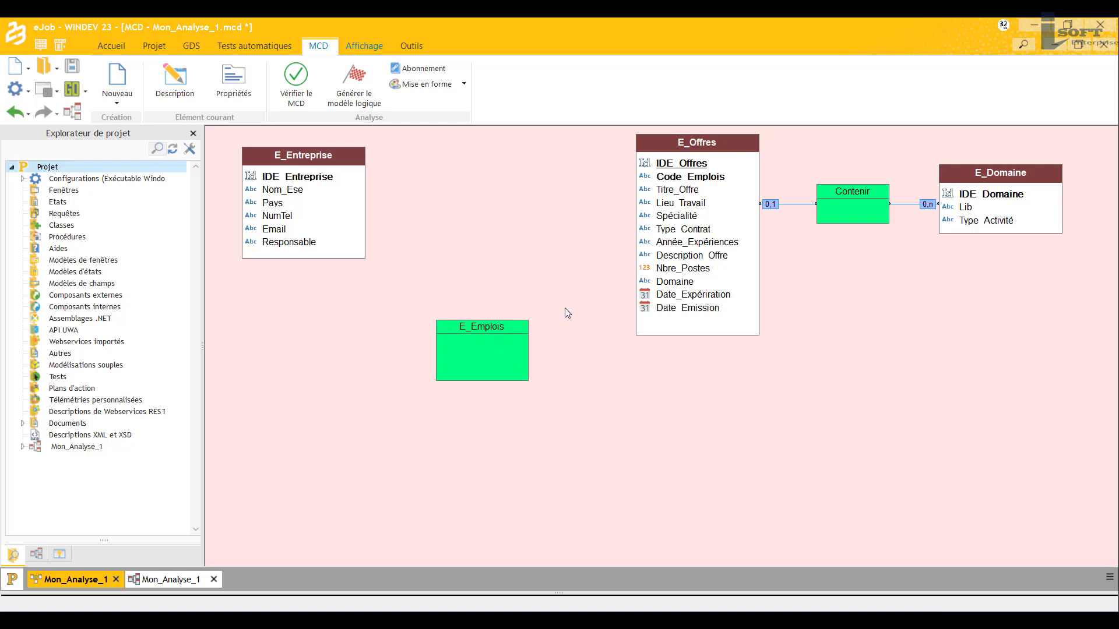
key("ctrl+s")
Draw a relation from the E_Entreprise entity to the E_Emplois association.
left_click(118, 103)
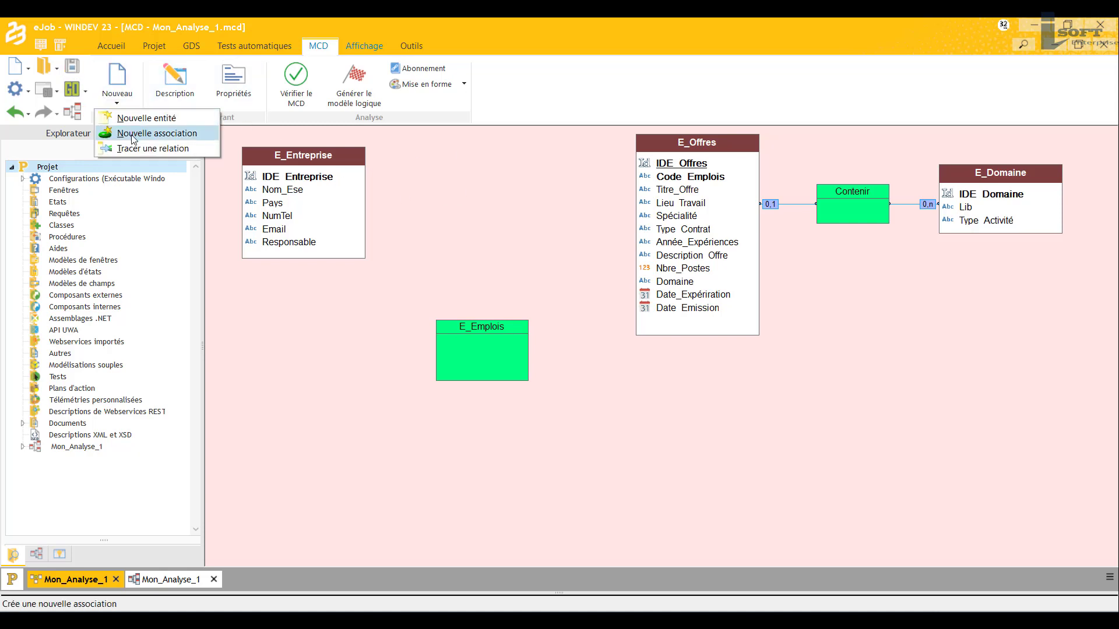
left_click(173, 150)
left_click(346, 221)
left_click(484, 358)
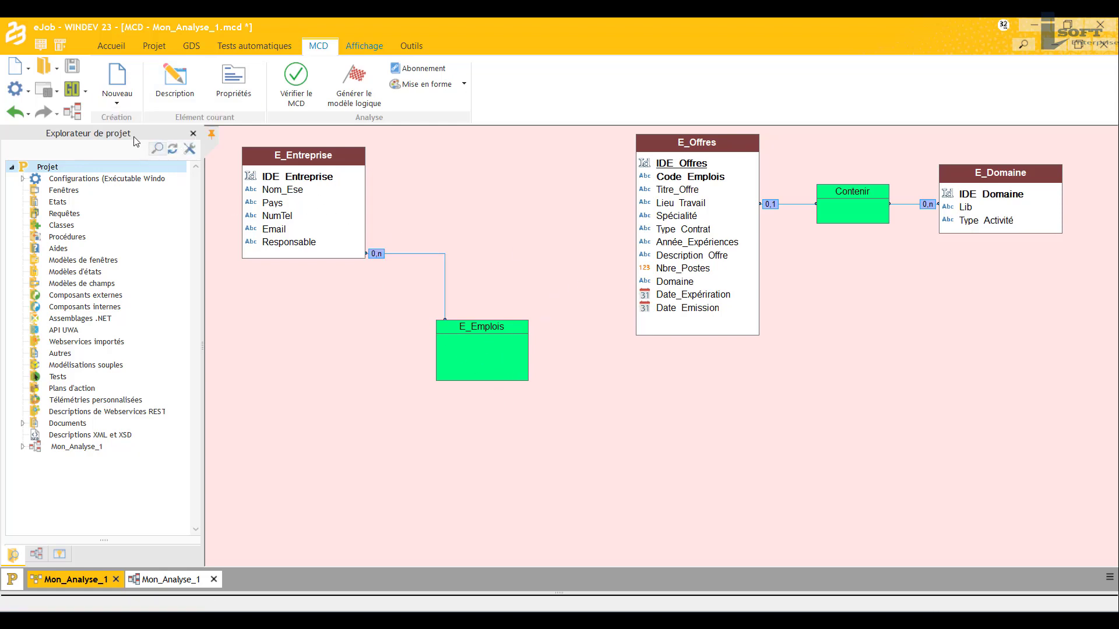
Draw a relation between the E_Emplois association and the E_Offres entity, and save the model.
left_click(119, 103)
left_click(132, 150)
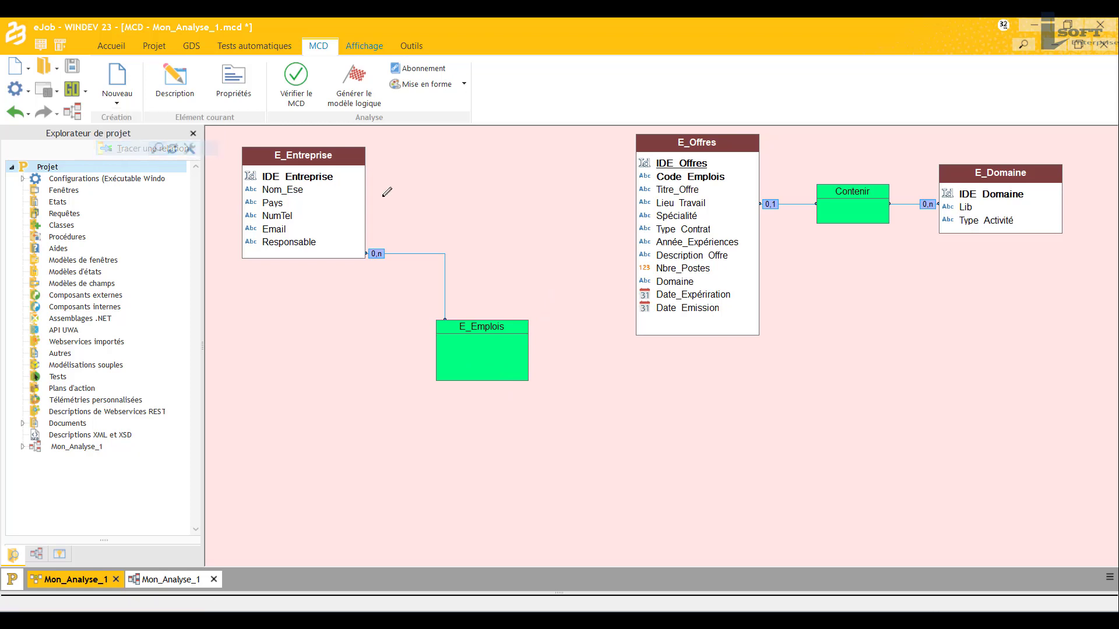
left_click(499, 340)
left_click(582, 327)
left_click_drag(581, 326, 581, 257)
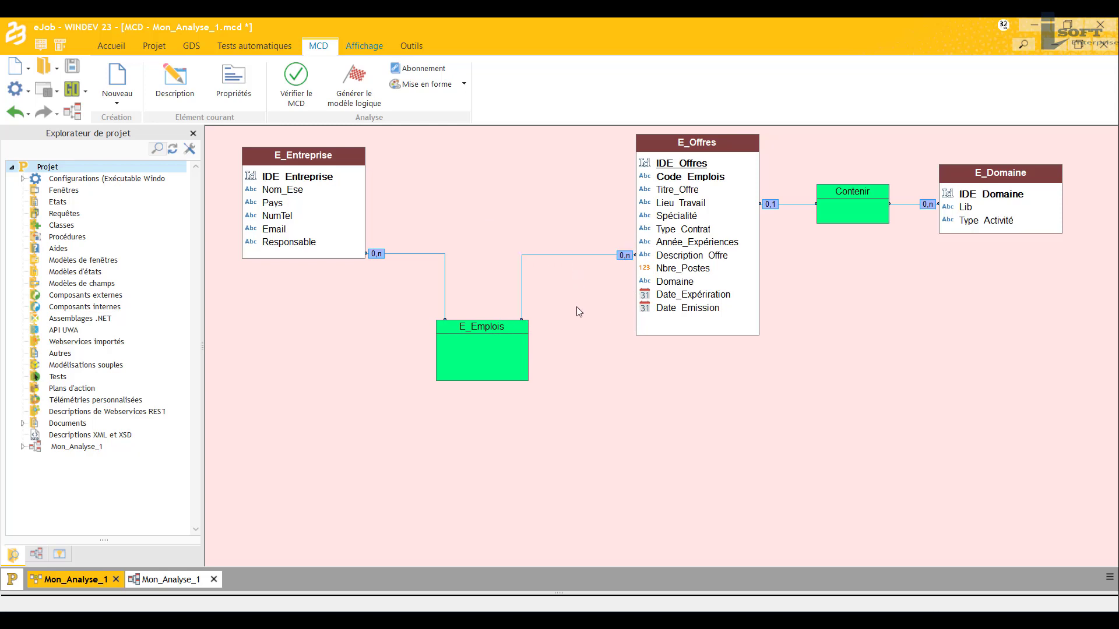
key("ctrl+s")
Add an attribute named Code_Emplois to the E_Emplois association, with a label beginning "Code de".
double_click(502, 349)
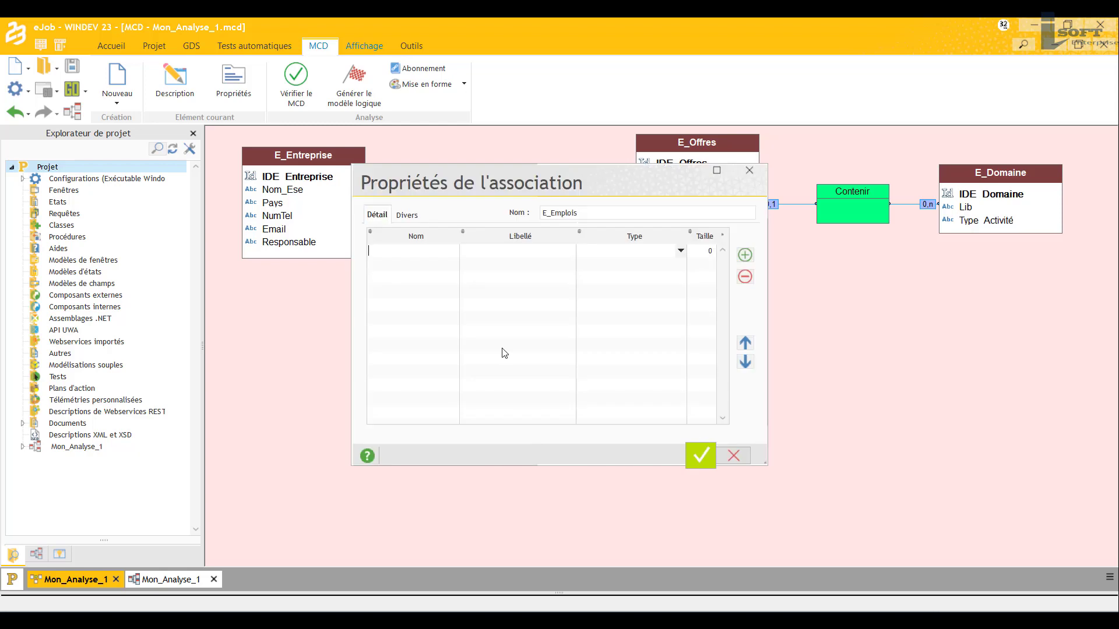
left_click(749, 170)
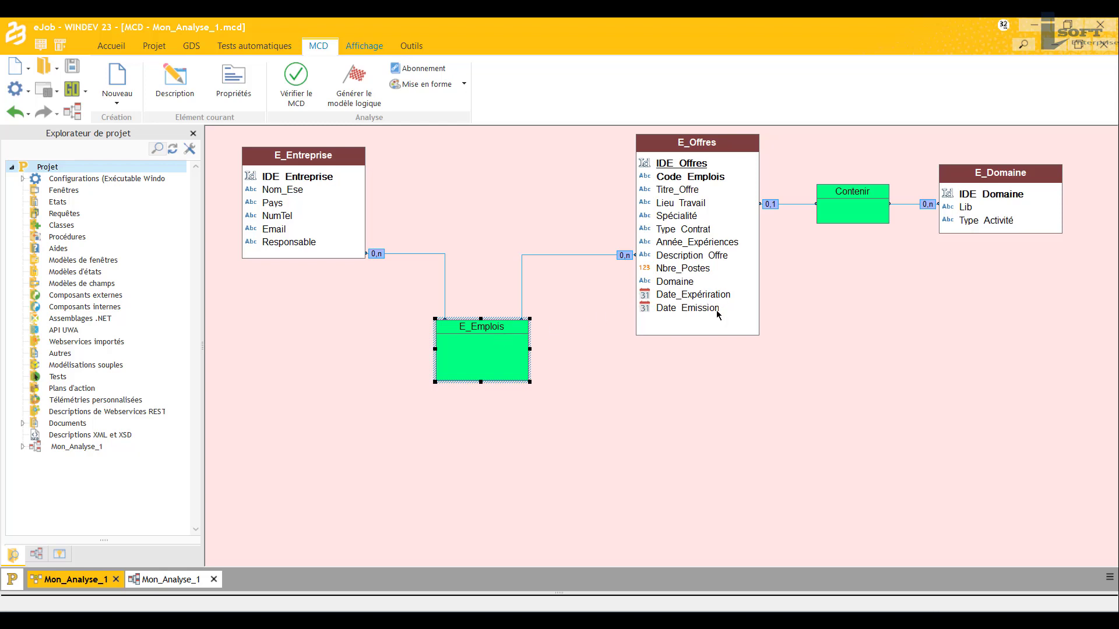
double_click(513, 336)
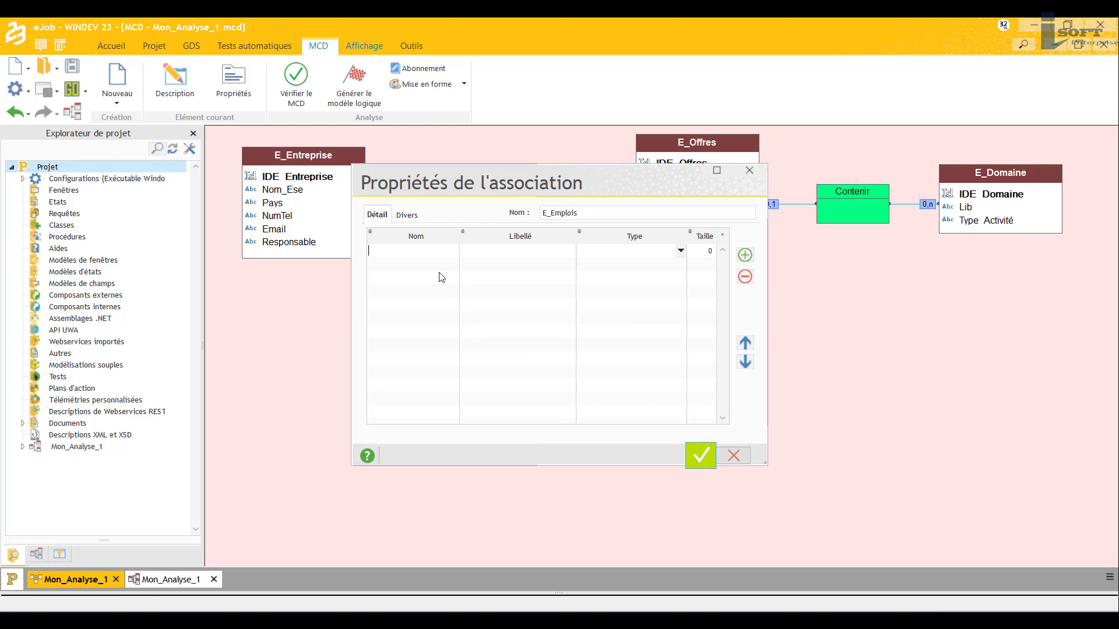
type("Code_Emplois")
left_click(572, 249)
type("Cod de")
key("BackSpace")
key("BackSpace")
key("BackSpace")
type("e del")
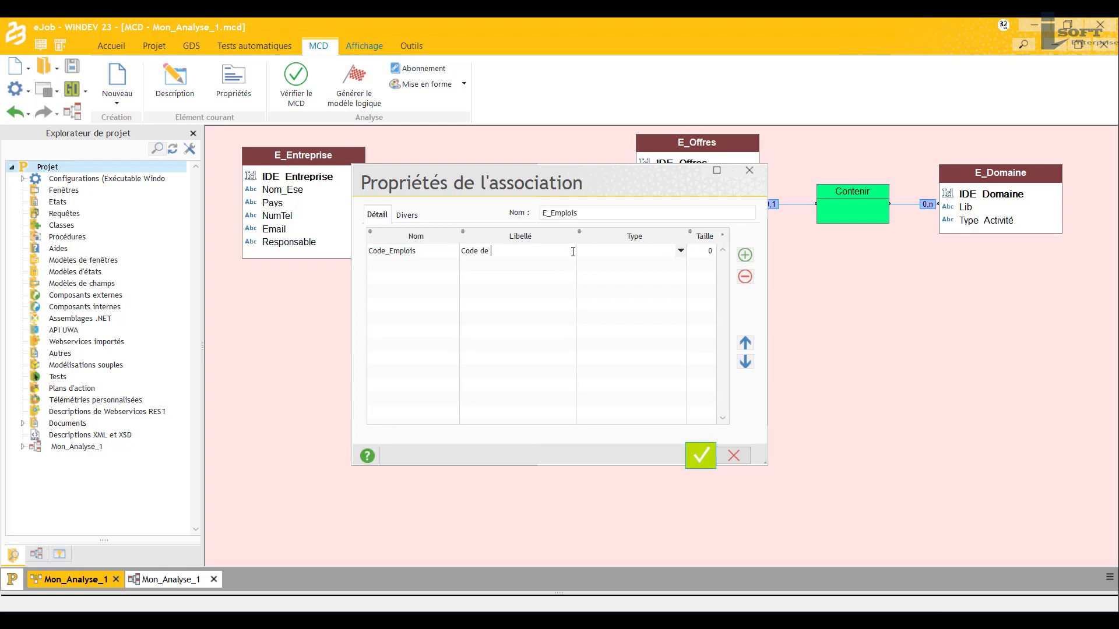